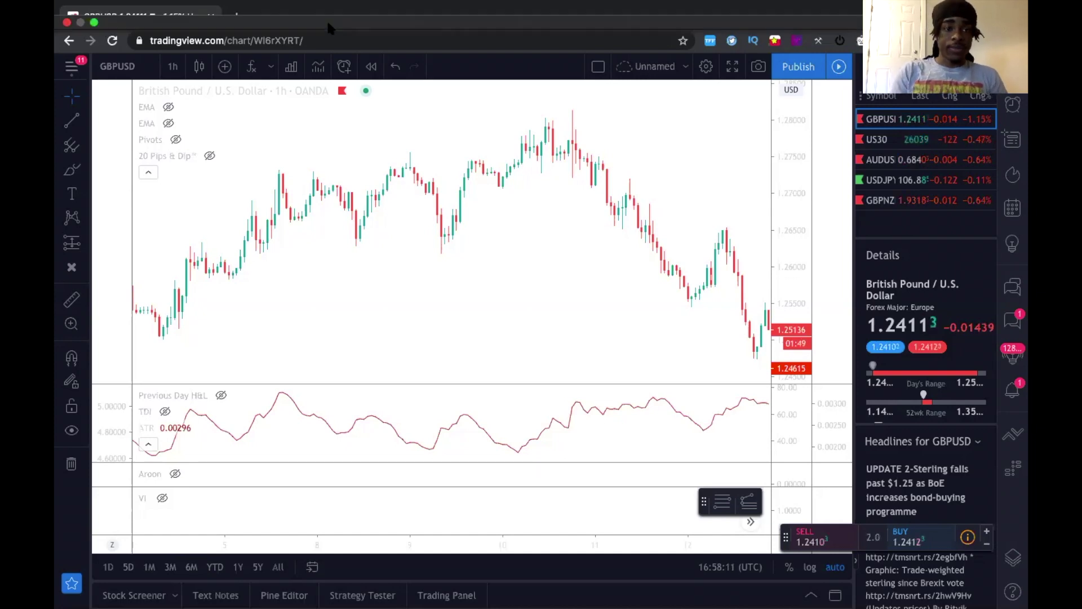
- Search the indicators list for 'average tr' (Average True Range), then close the search
{"action": "left_click", "coordinate": [253, 66]}
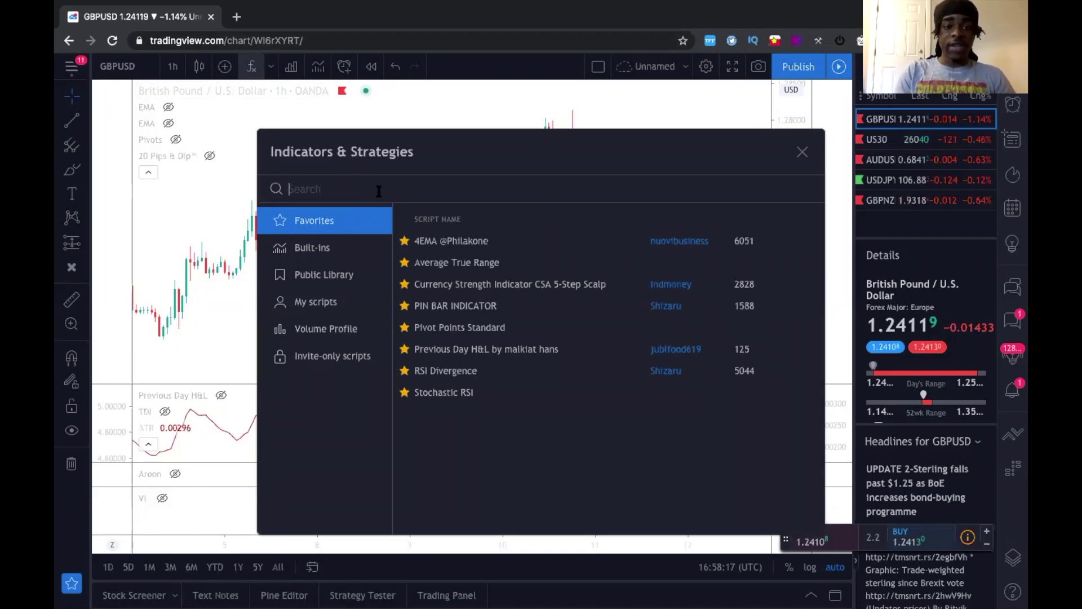
{"action": "type", "text": "av"}
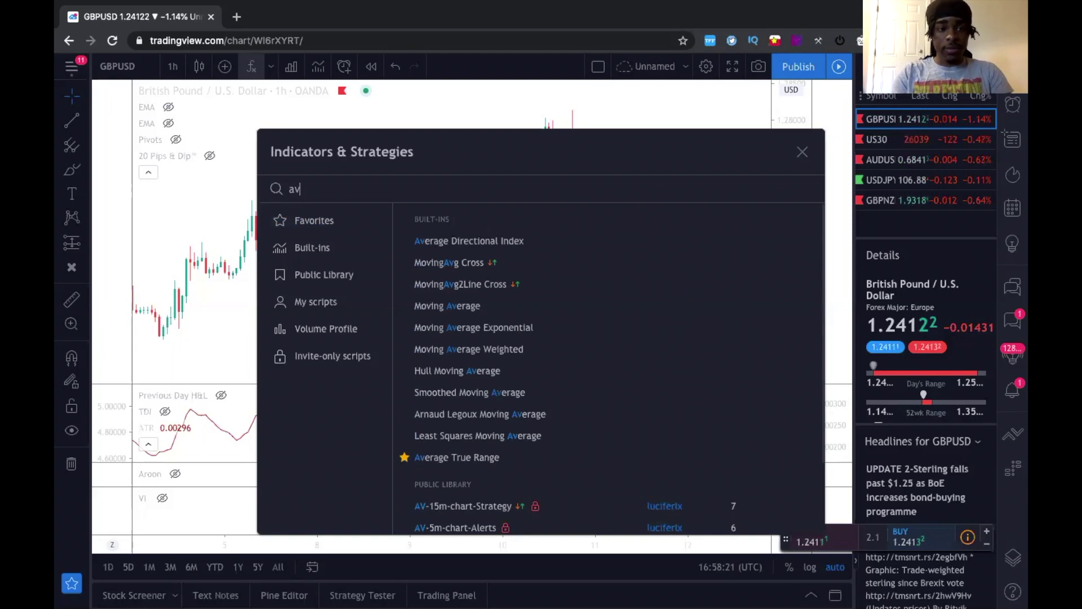
{"action": "type", "text": "d"}
{"action": "key", "text": "BackSpace"}
{"action": "type", "text": "er"}
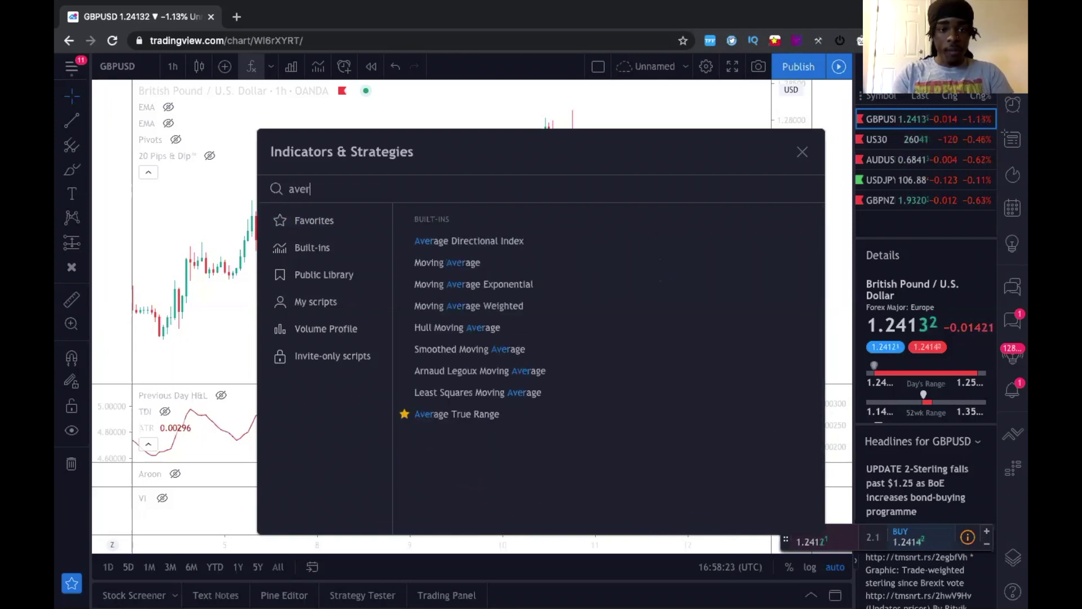
{"action": "type", "text": "age t"}
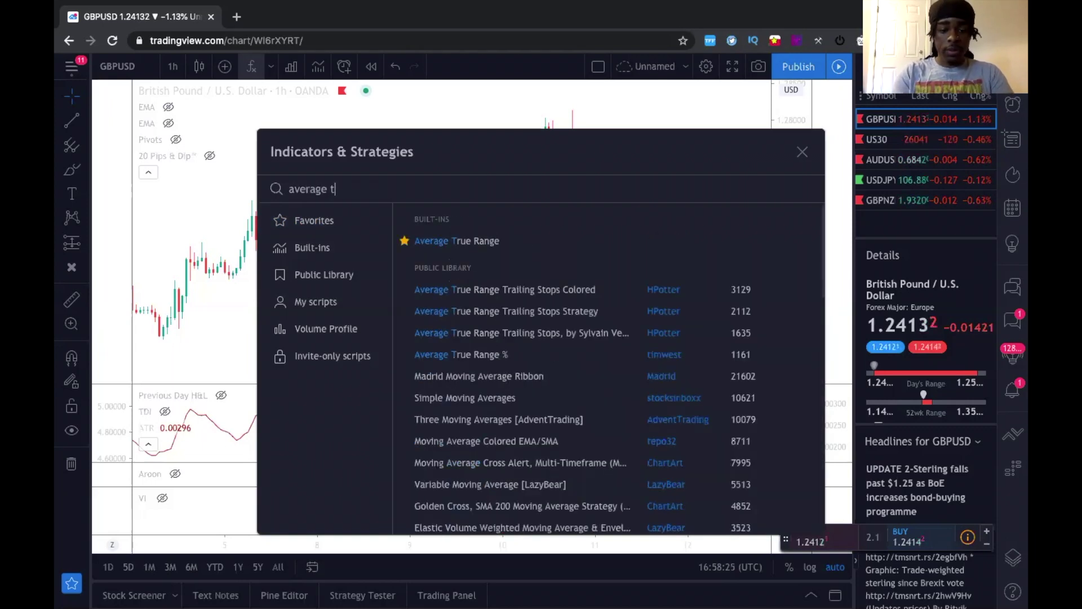
{"action": "type", "text": "r"}
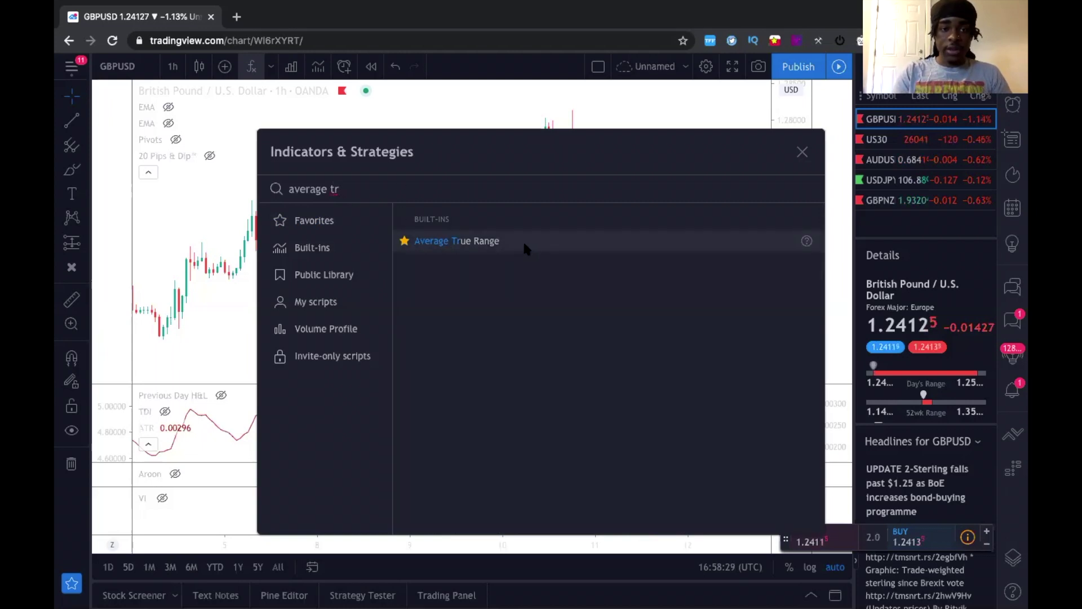
{"action": "left_click", "coordinate": [803, 153]}
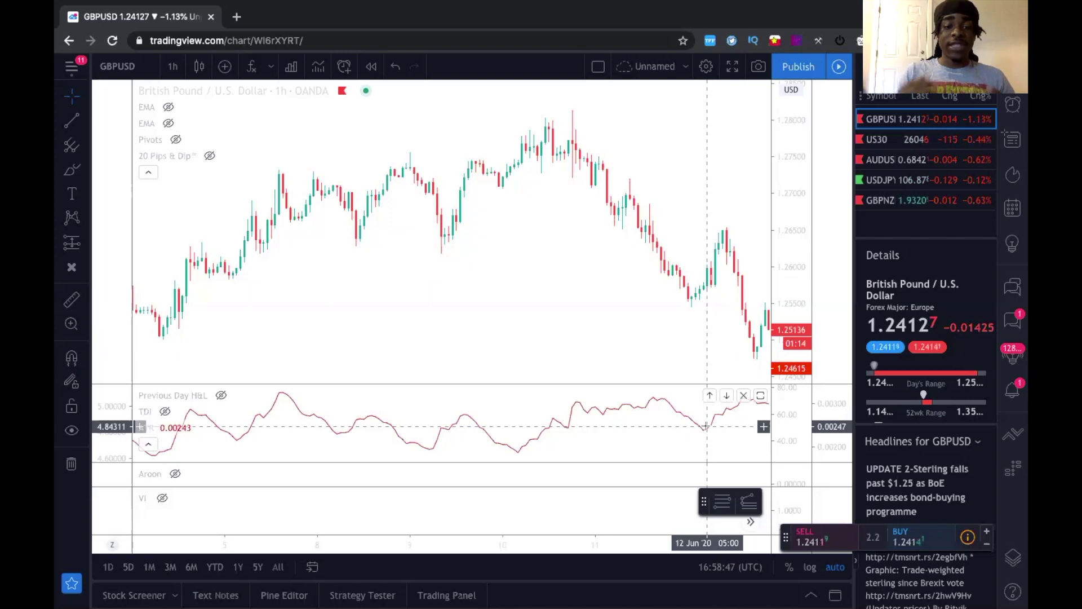
- Open the ATR indicator settings and close them without changes
{"action": "mouse_move", "coordinate": [174, 427]}
{"action": "left_click", "coordinate": [189, 427]}
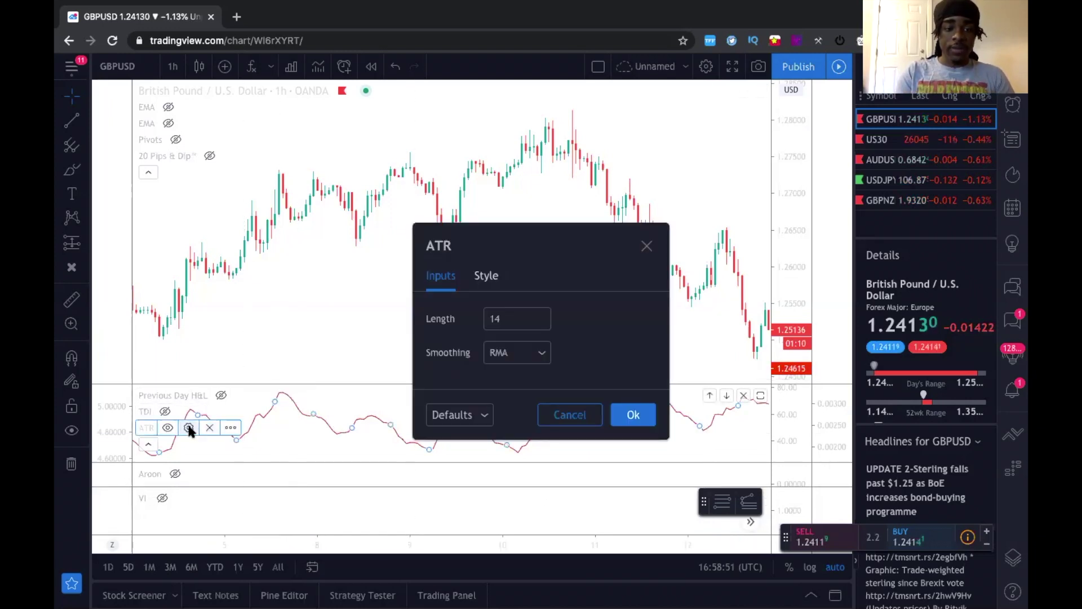
{"action": "left_click", "coordinate": [646, 247]}
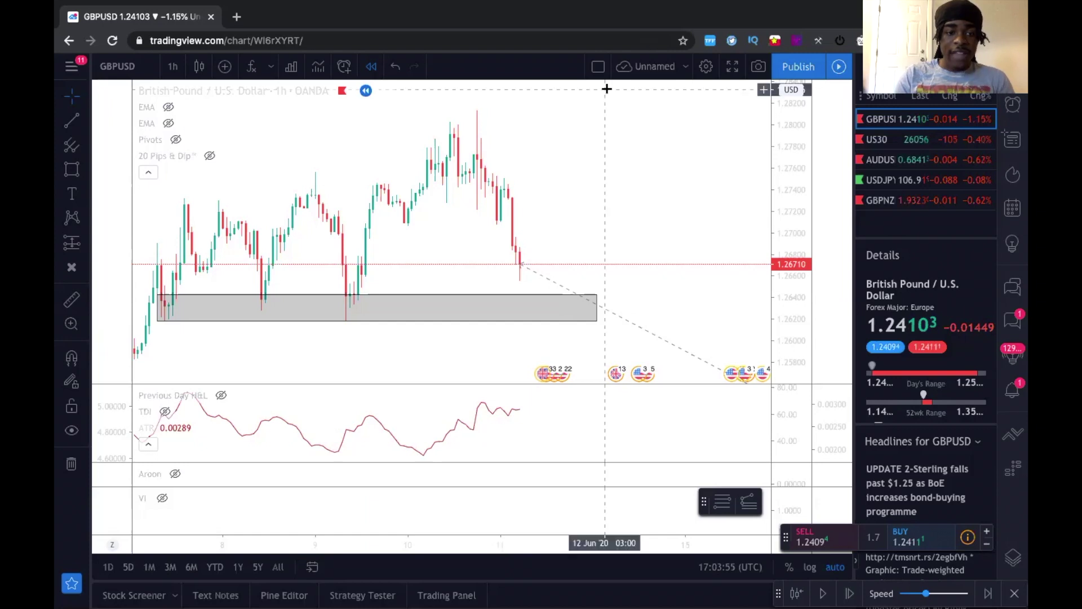
- Resize the grey support zone so its bottom edge fits the lows
{"action": "left_click", "coordinate": [156, 311]}
{"action": "left_click_drag", "start_coordinate": [156, 311], "coordinate": [154, 319]}
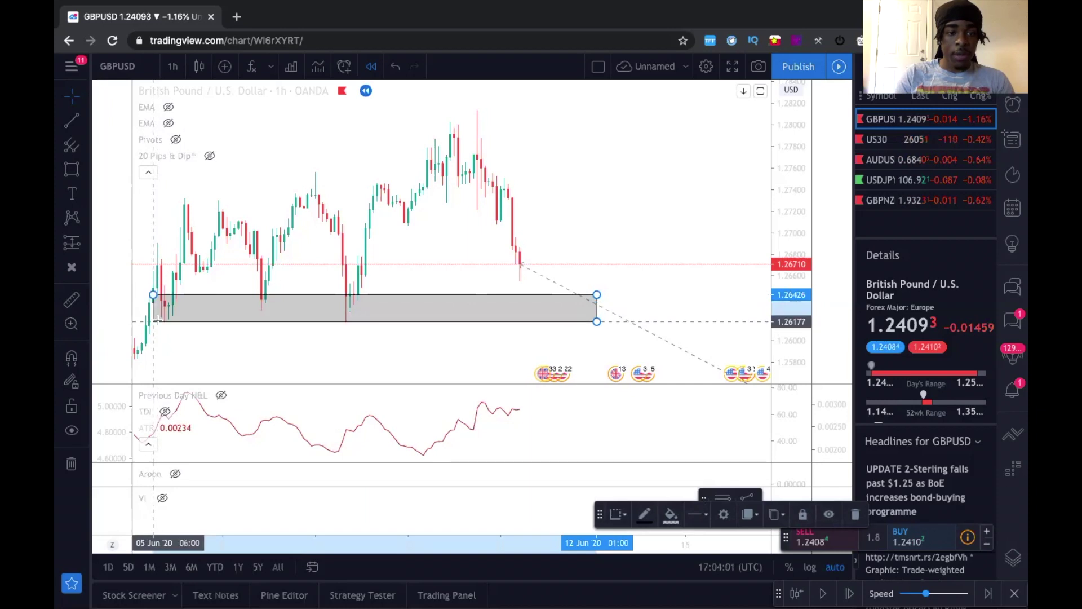
{"action": "left_click_drag", "start_coordinate": [155, 320], "coordinate": [154, 321]}
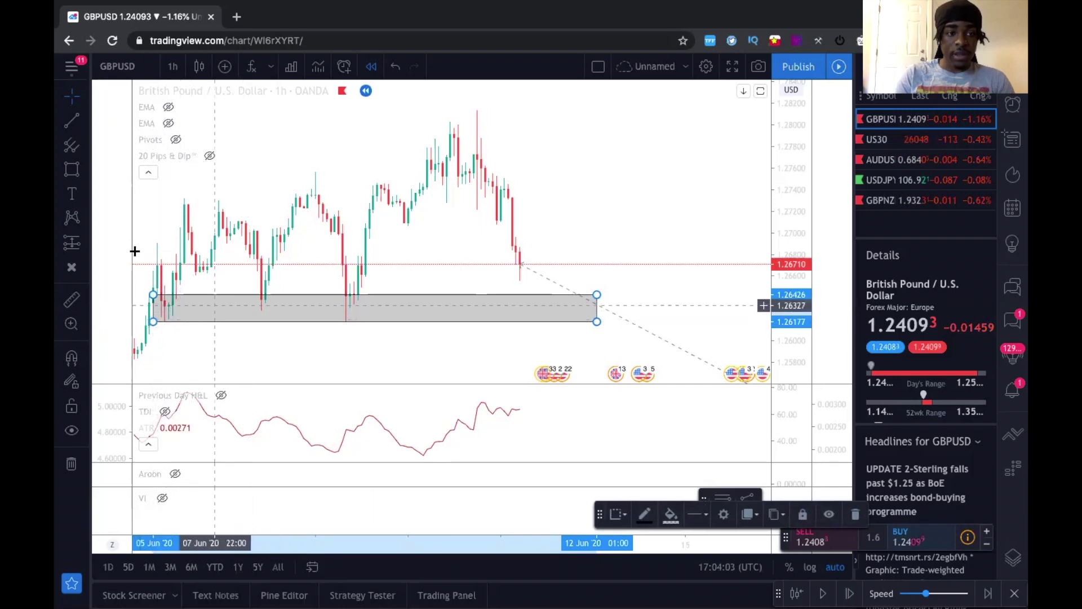
- Mark the zone's three earlier touches with X markers
{"action": "left_click", "coordinate": [162, 317]}
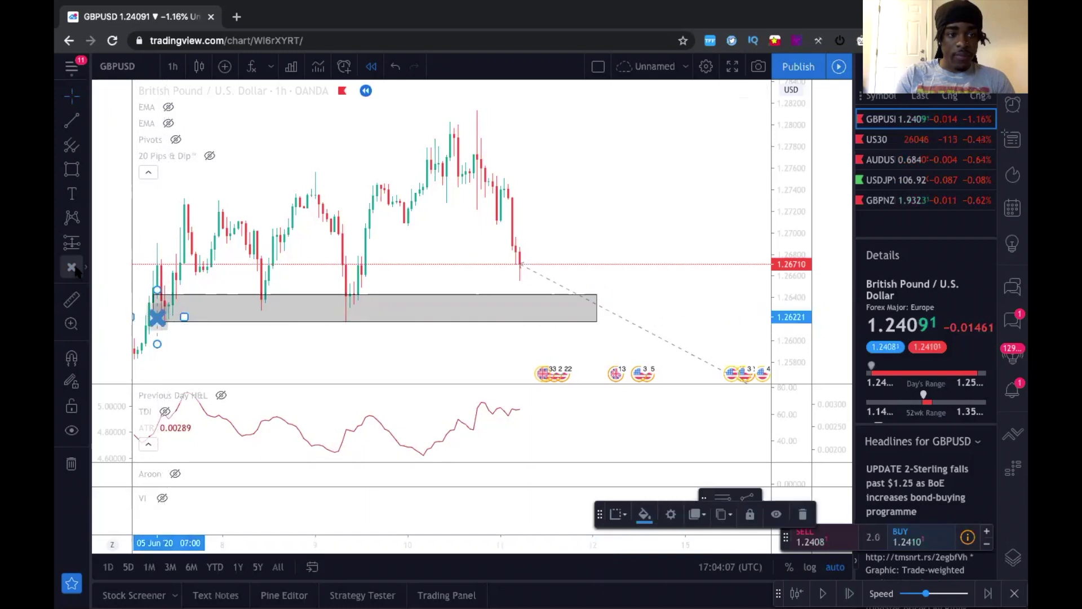
{"action": "left_click", "coordinate": [261, 307]}
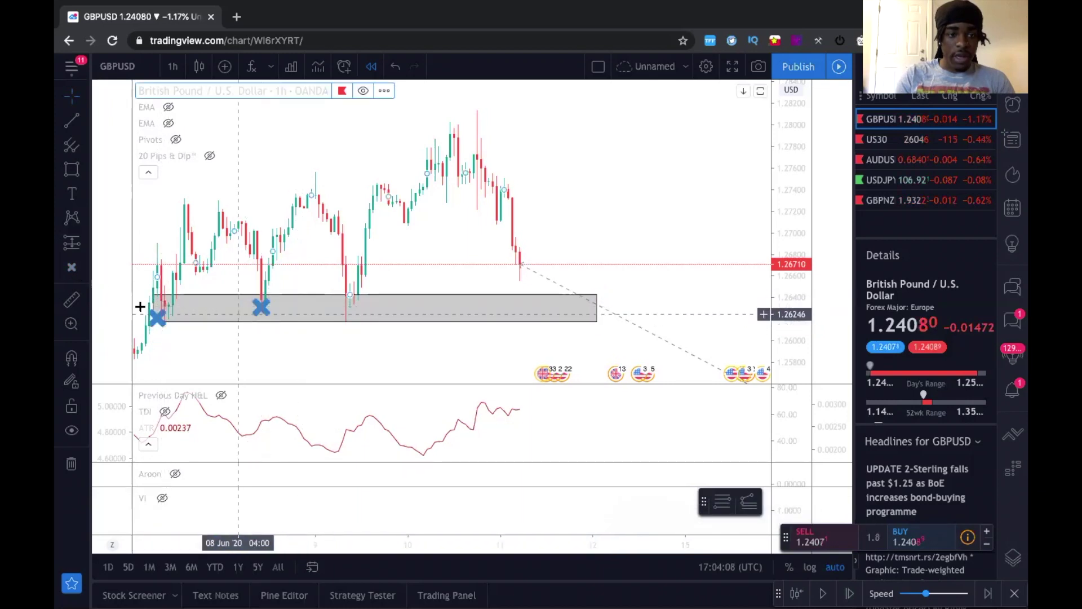
{"action": "left_click", "coordinate": [71, 267]}
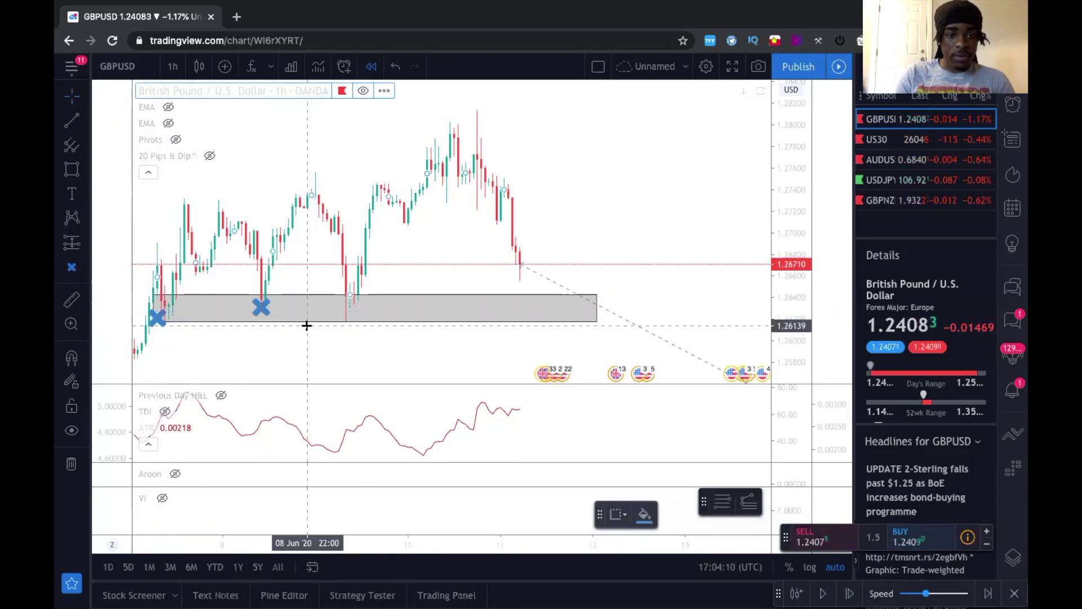
{"action": "left_click", "coordinate": [342, 306]}
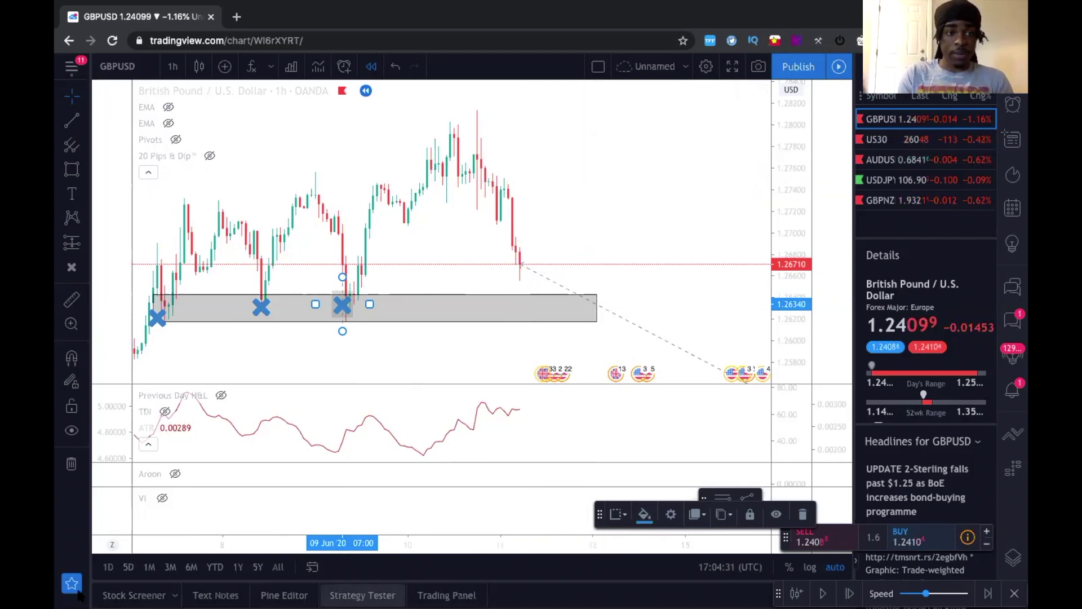
- Run the bar replay until price breaks below the grey zone to about 1.2595, then pause
{"action": "left_click", "coordinate": [826, 592]}
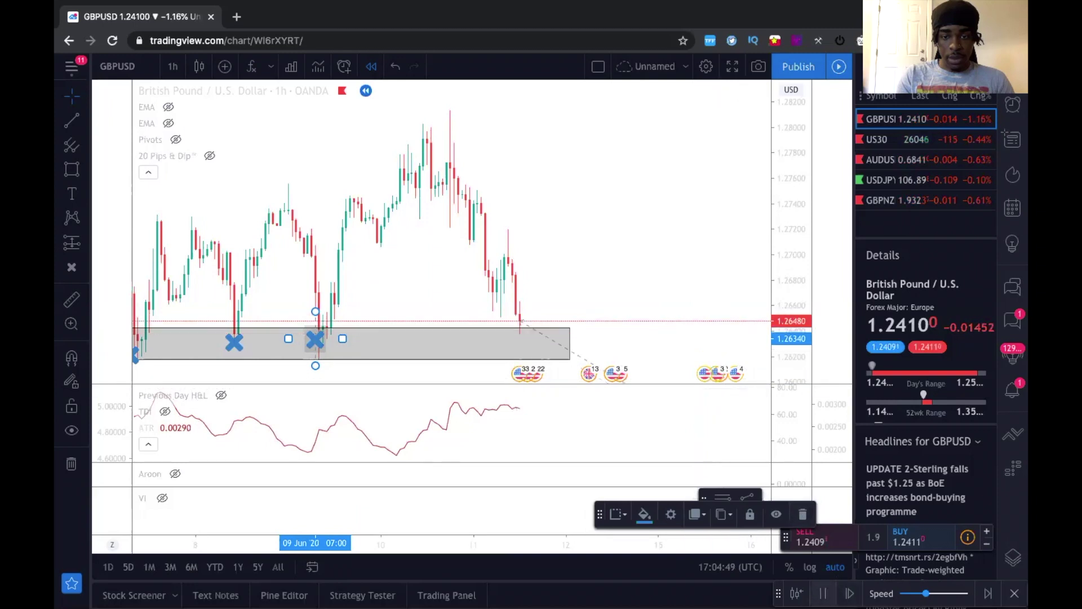
{"action": "left_click", "coordinate": [822, 593]}
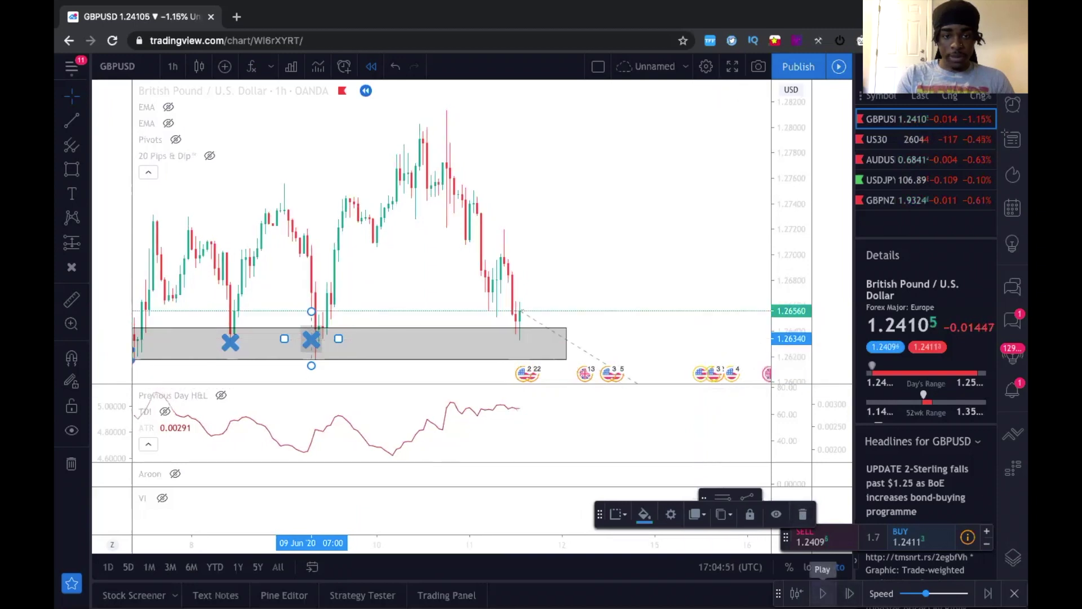
{"action": "left_click", "coordinate": [672, 290]}
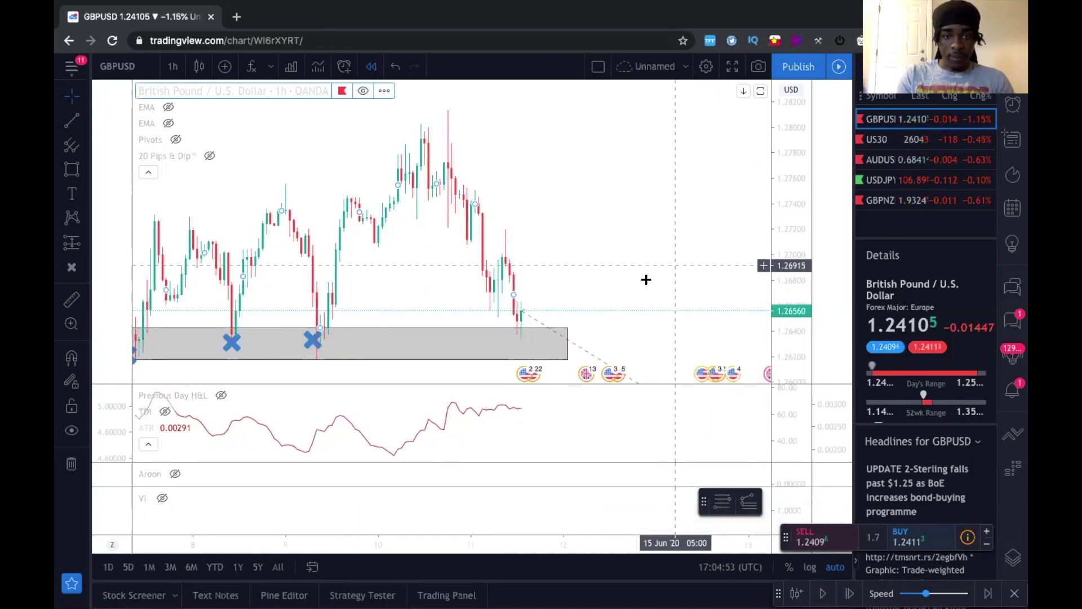
{"action": "left_click_drag", "start_coordinate": [674, 281], "coordinate": [643, 281]}
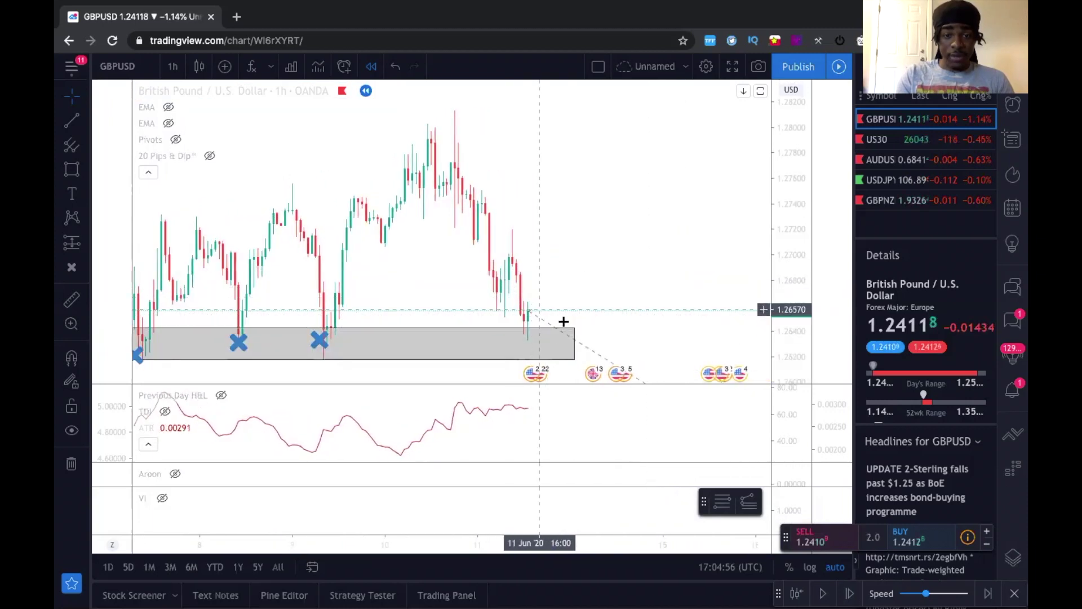
{"action": "mouse_move", "coordinate": [567, 328]}
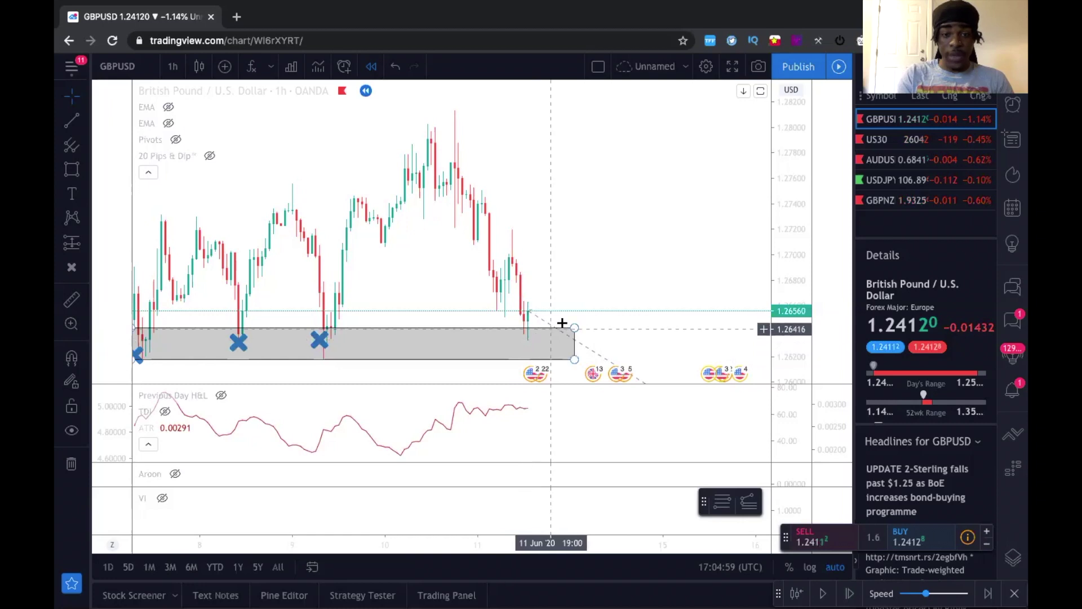
{"action": "scroll", "coordinate": [643, 326], "scroll_direction": "right", "scroll_amount": 2}
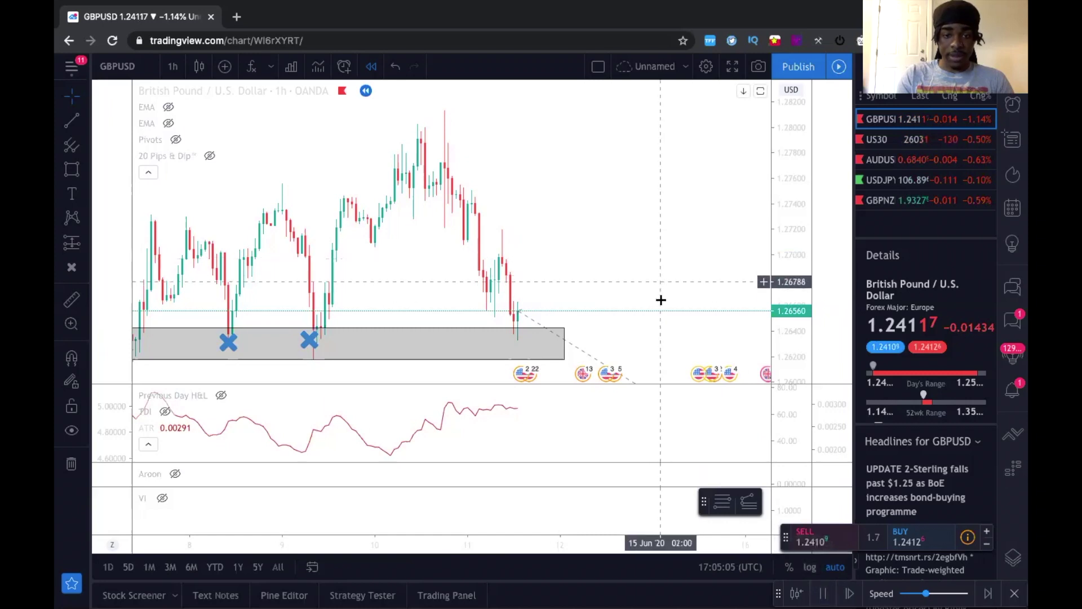
{"action": "left_click_drag", "start_coordinate": [660, 299], "coordinate": [671, 293]}
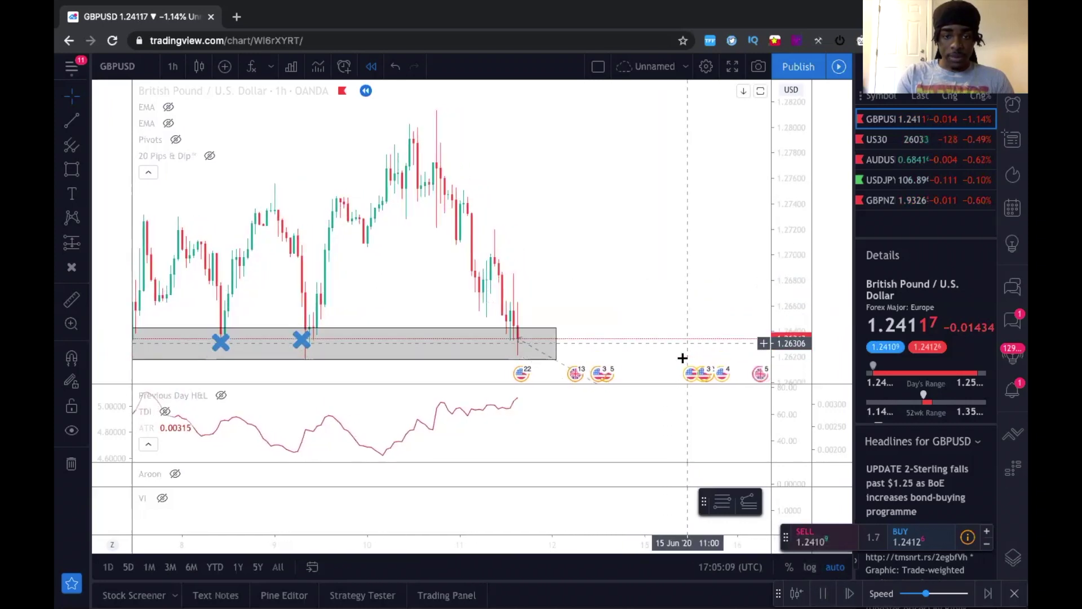
{"action": "left_click_drag", "start_coordinate": [688, 345], "coordinate": [722, 332]}
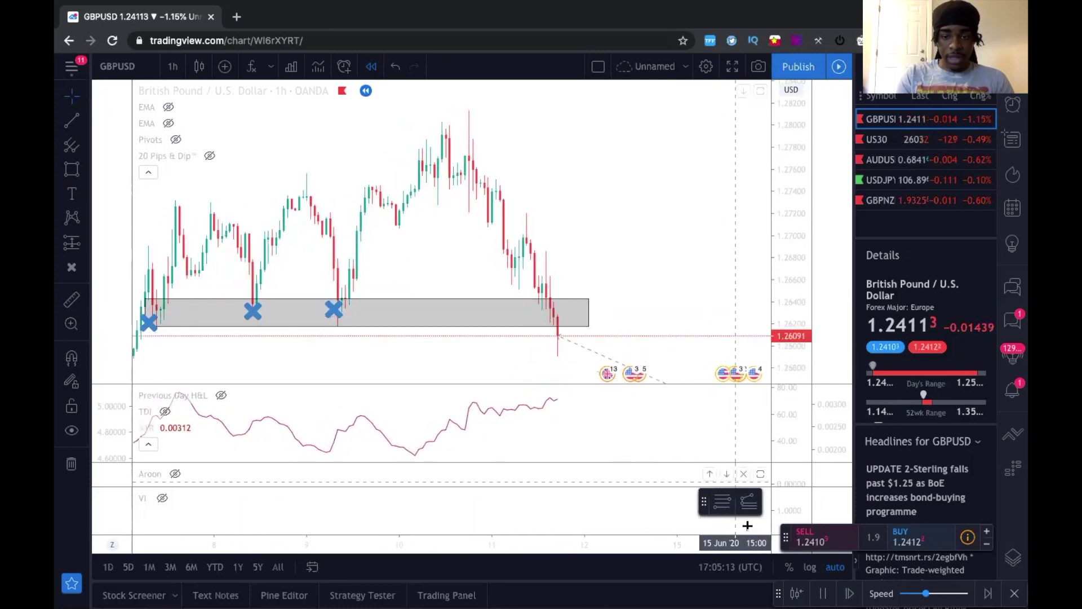
{"action": "left_click", "coordinate": [819, 590]}
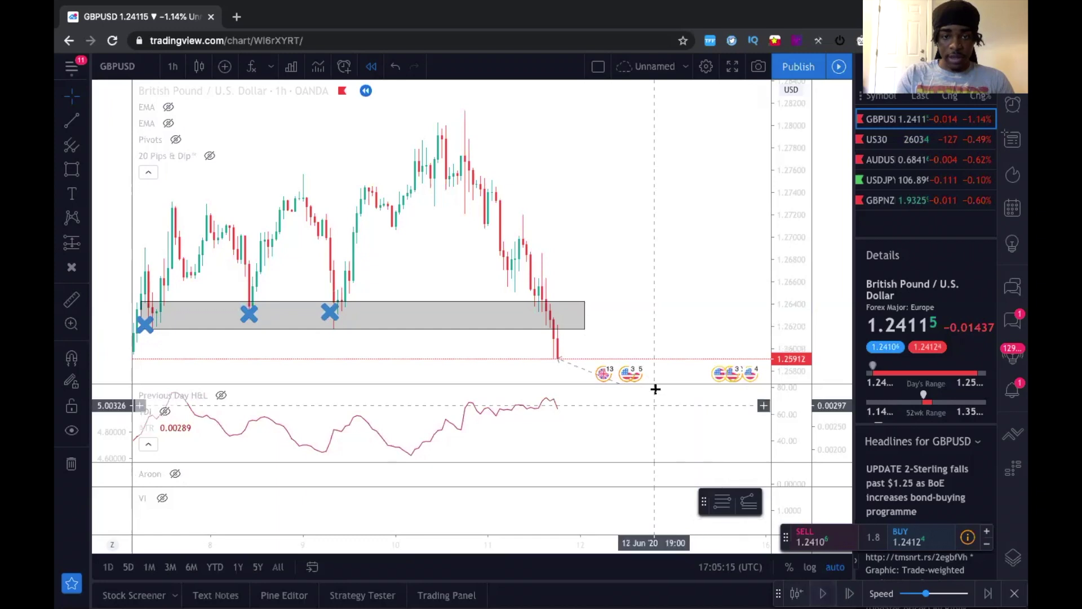
{"action": "left_click_drag", "start_coordinate": [636, 338], "coordinate": [687, 322]}
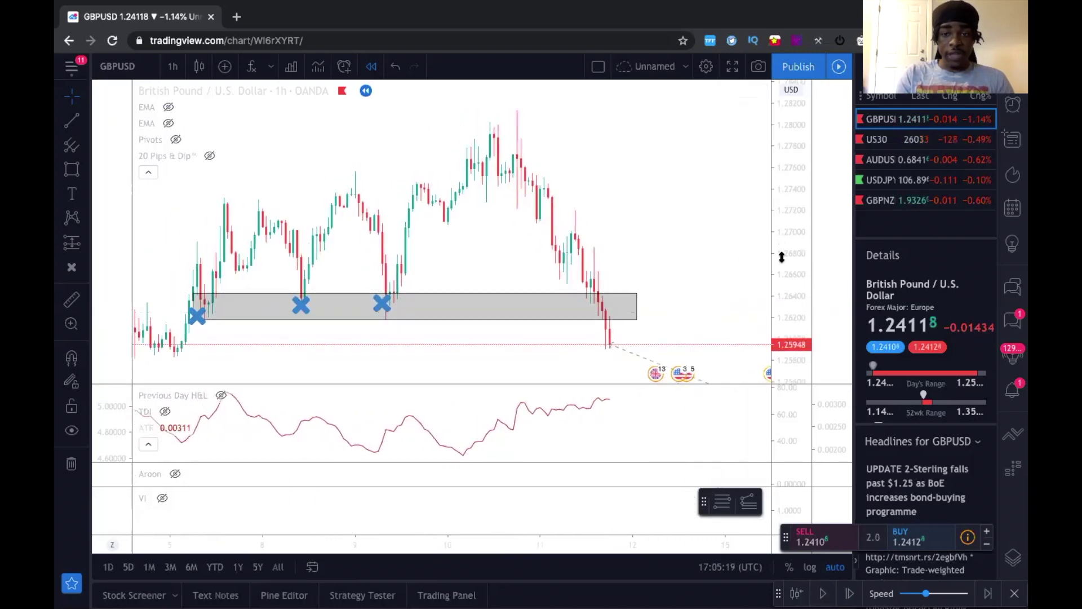
{"action": "left_click_drag", "start_coordinate": [781, 255], "coordinate": [781, 307]}
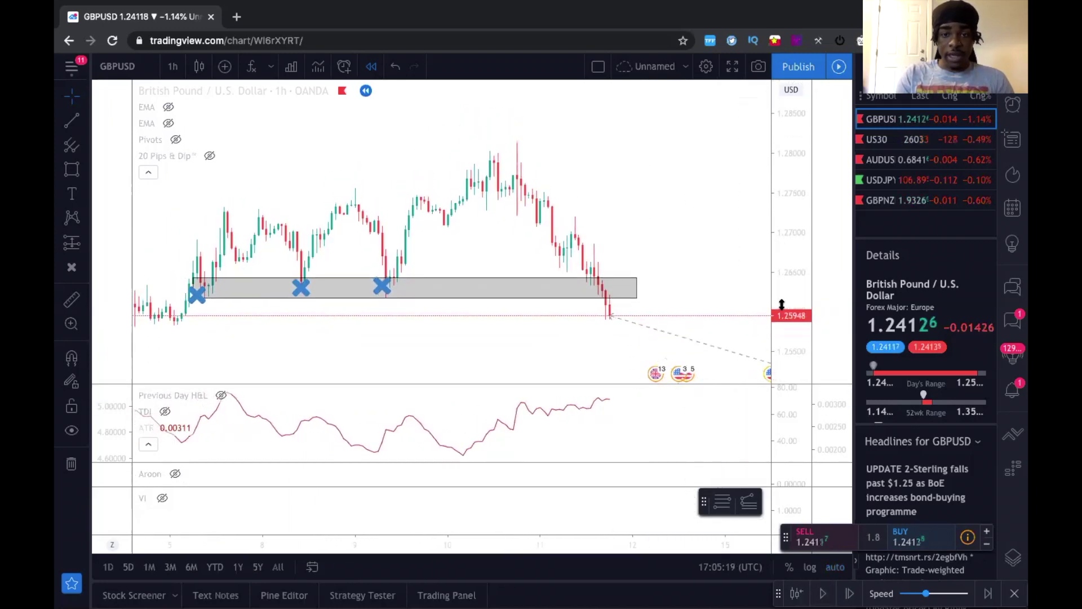
- Circle the breakdown candle with a small ellipse in a new outline colour
{"action": "left_click", "coordinate": [84, 174]}
{"action": "left_click", "coordinate": [113, 252]}
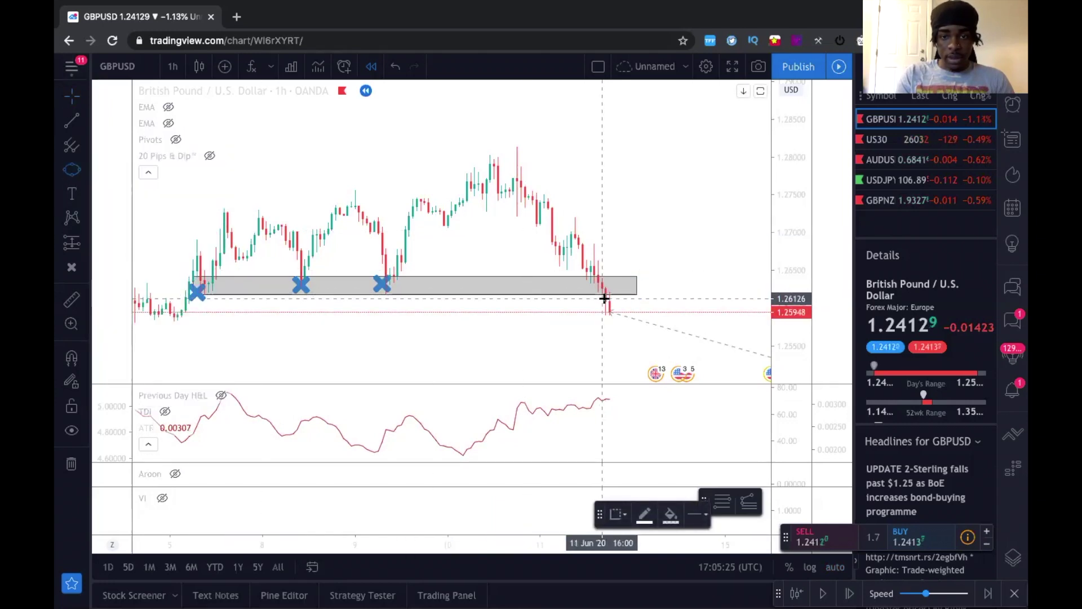
{"action": "left_click", "coordinate": [605, 298]}
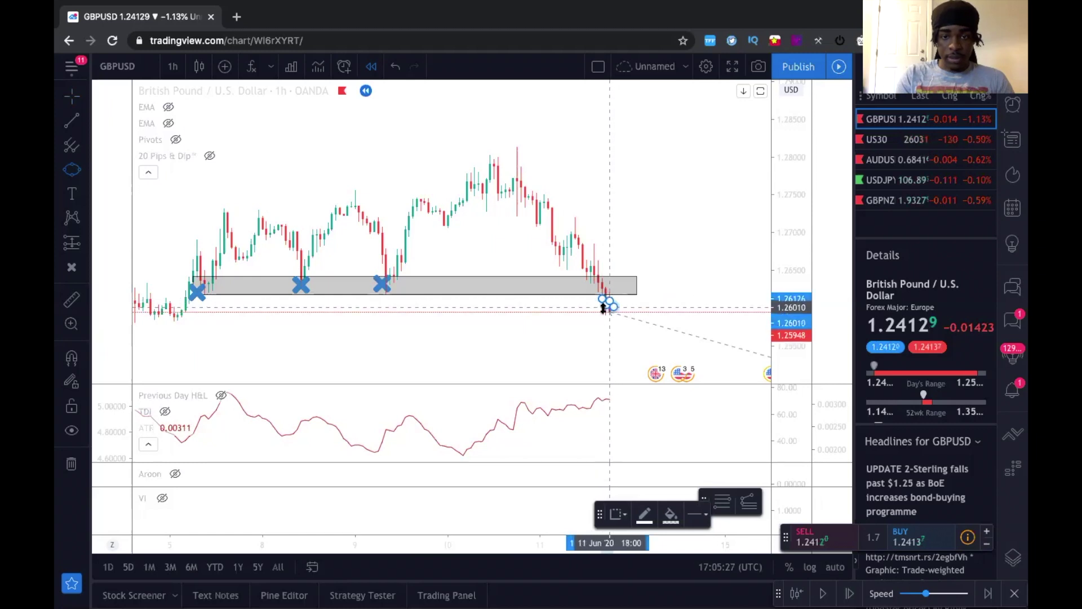
{"action": "left_click", "coordinate": [602, 310]}
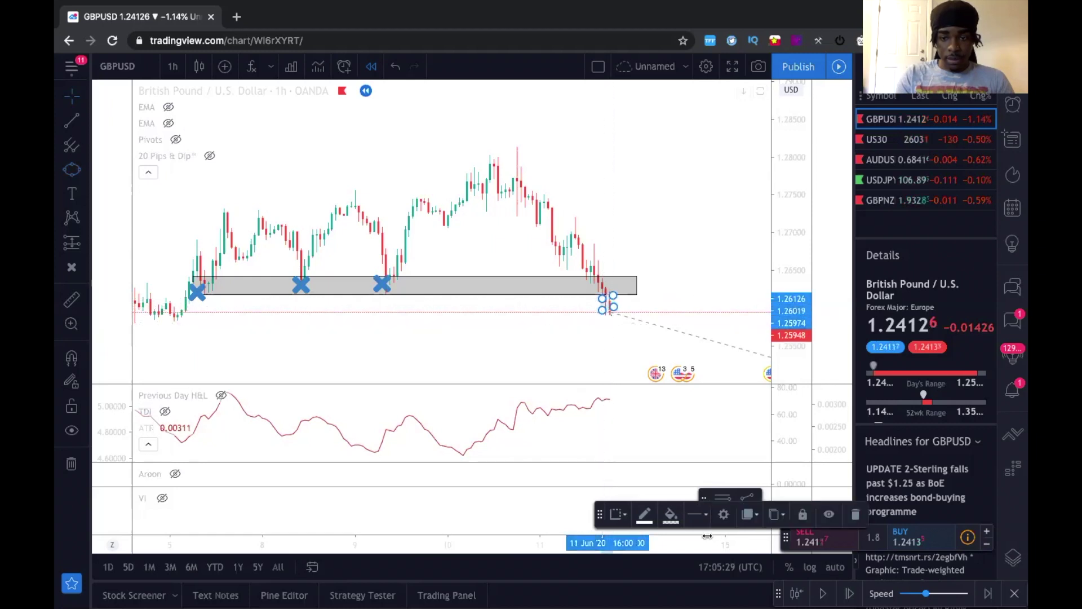
{"action": "left_click", "coordinate": [645, 515]}
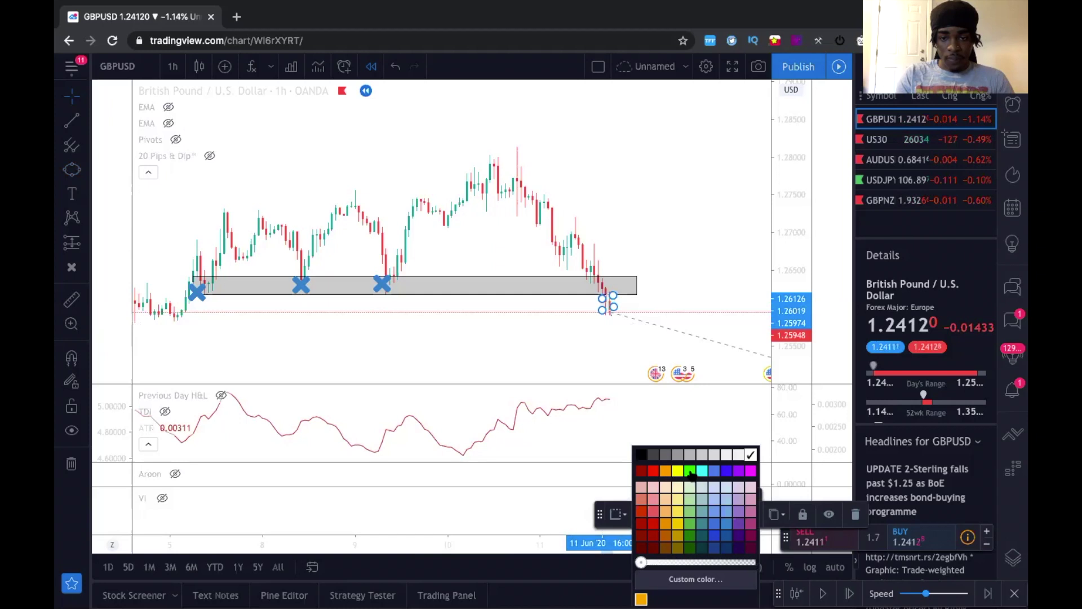
{"action": "left_click", "coordinate": [640, 454]}
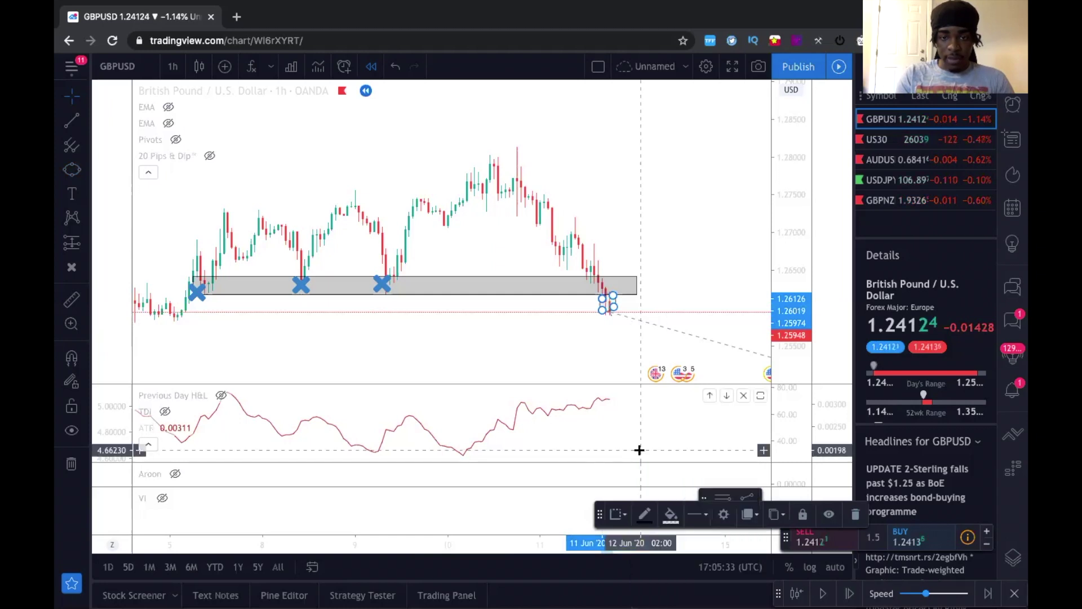
- Extend the grey support zone rightward past the latest replay candles
{"action": "left_click", "coordinate": [697, 309]}
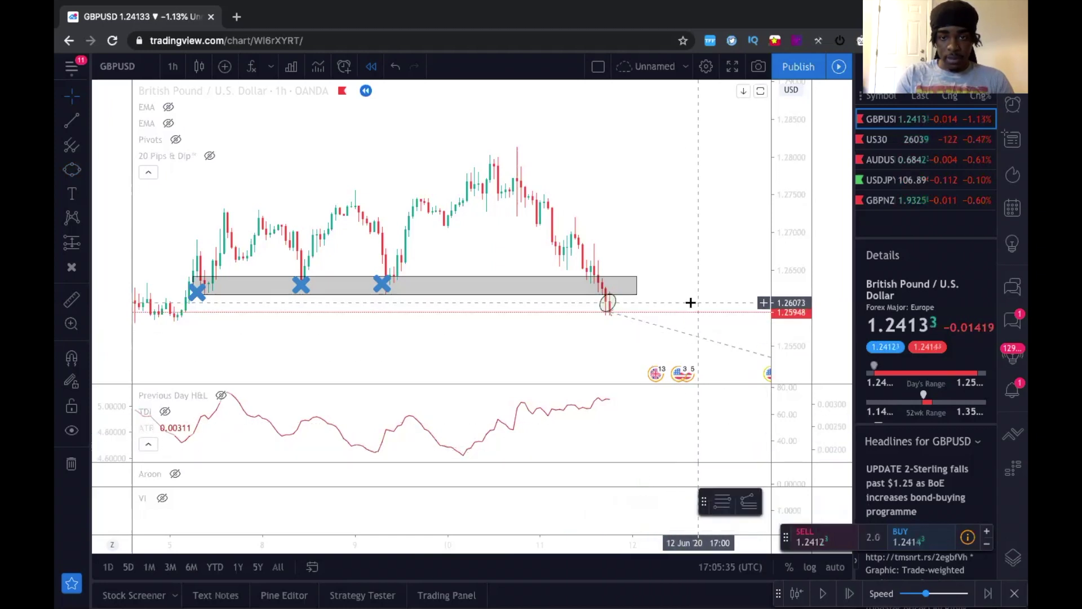
{"action": "left_click_drag", "start_coordinate": [691, 304], "coordinate": [552, 287]}
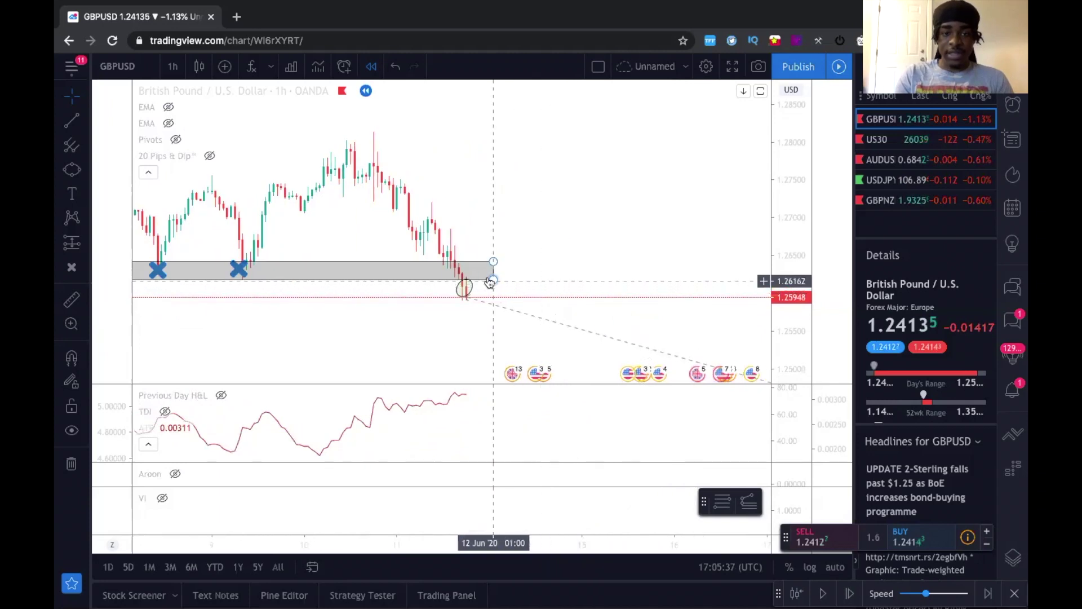
{"action": "left_click_drag", "start_coordinate": [493, 279], "coordinate": [574, 281]}
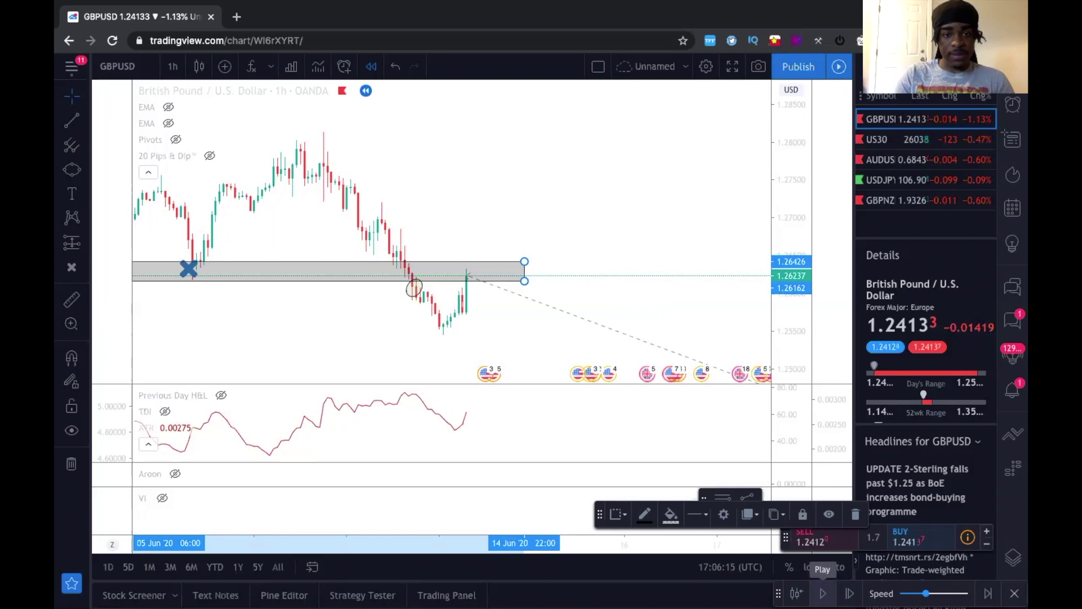
- Replay more candles until price rejects the grey zone and slips to about 1.2592
{"action": "left_click", "coordinate": [823, 593]}
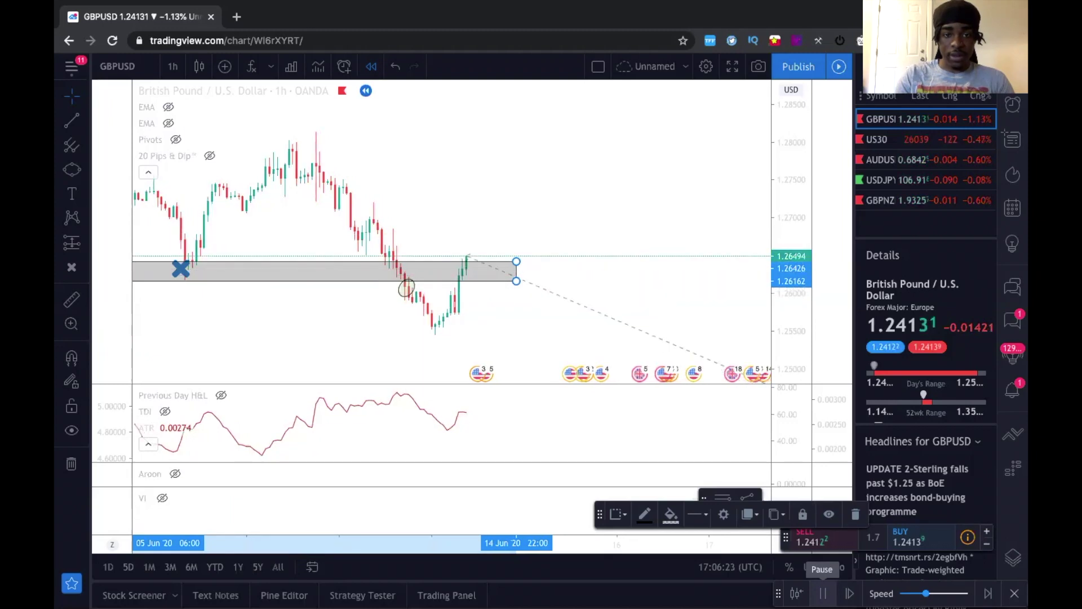
{"action": "left_click", "coordinate": [823, 593]}
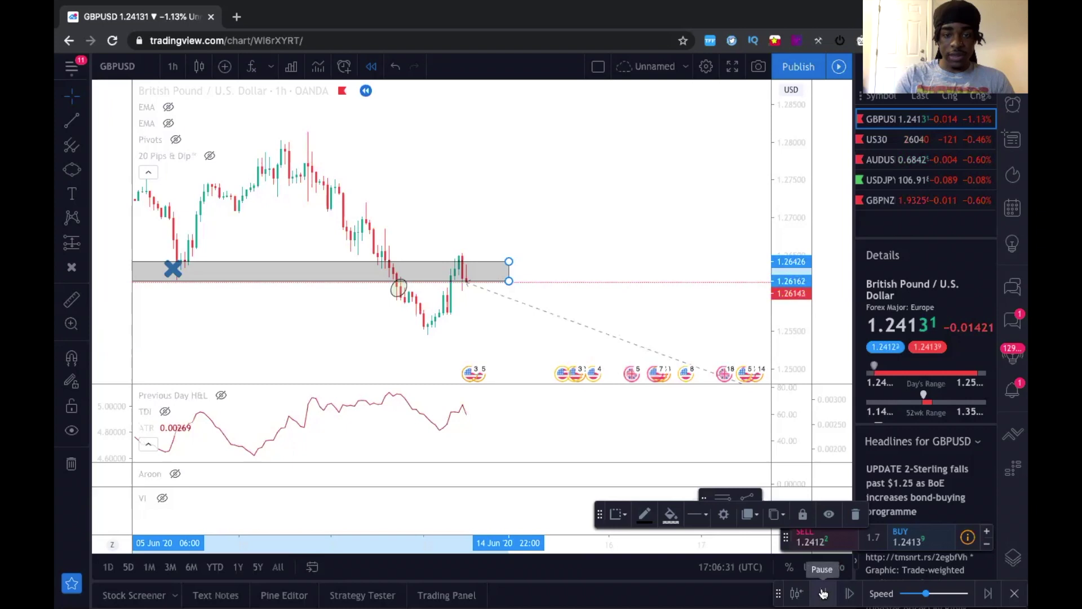
{"action": "left_click", "coordinate": [822, 593]}
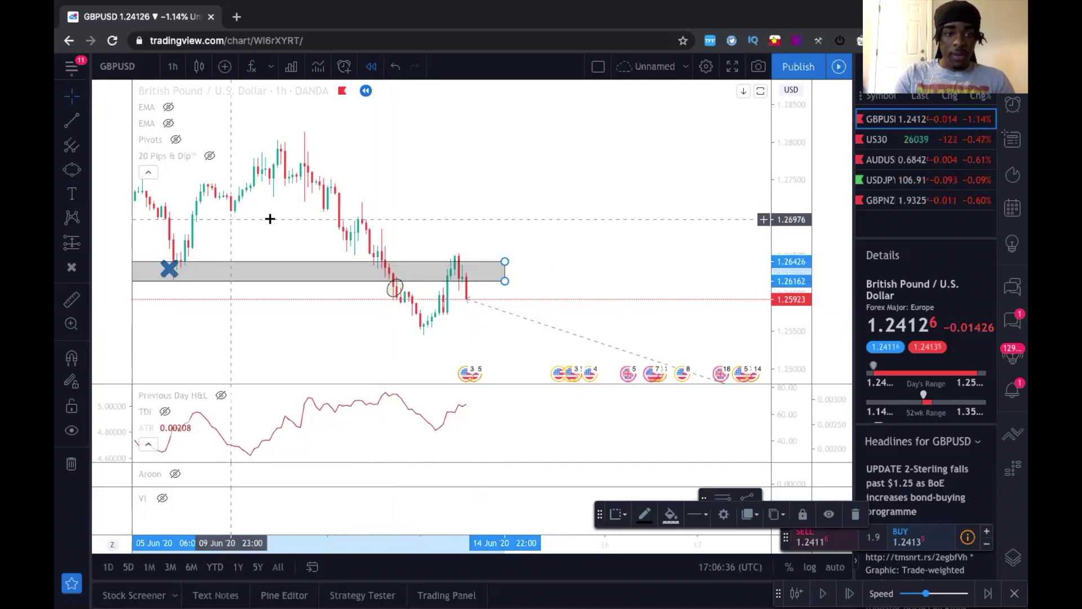
{"action": "scroll", "coordinate": [271, 227], "scroll_direction": "left", "scroll_amount": 5}
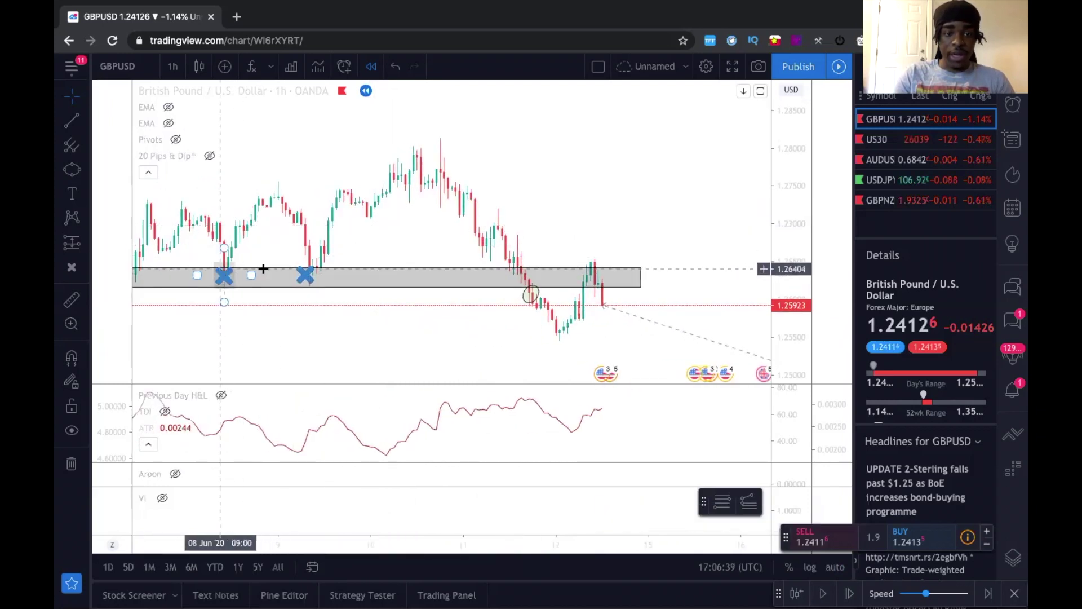
{"action": "left_click", "coordinate": [293, 259]}
{"action": "left_click_drag", "start_coordinate": [351, 247], "coordinate": [290, 225]}
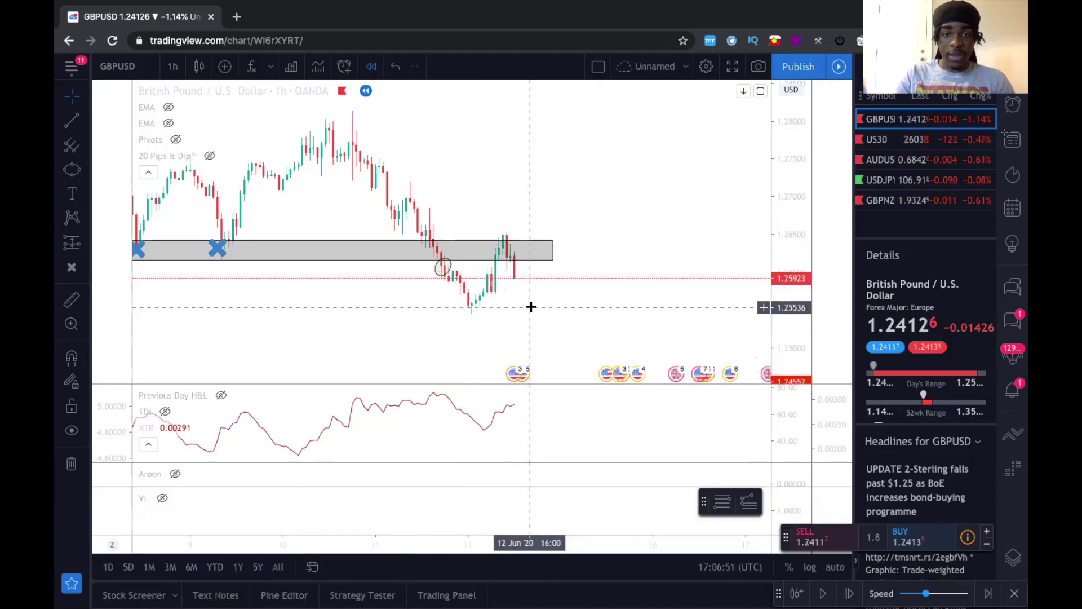
- Draw an ellipse (Alt+Shift+R) around the rejection candles just beneath the grey zone
{"action": "left_click_drag", "start_coordinate": [447, 311], "coordinate": [432, 310]}
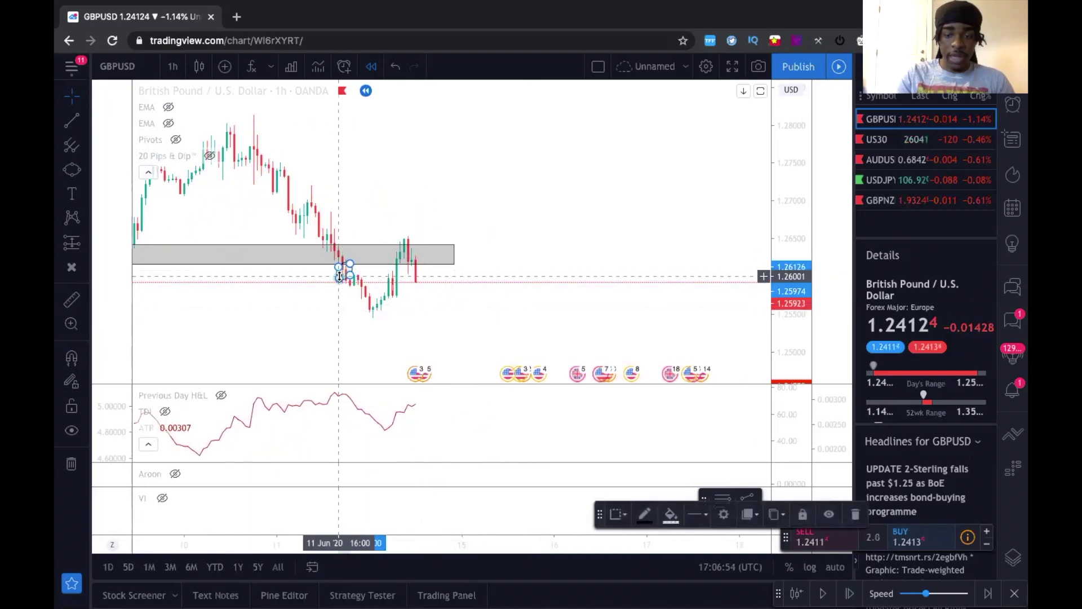
{"action": "key", "text": "alt+shift+r"}
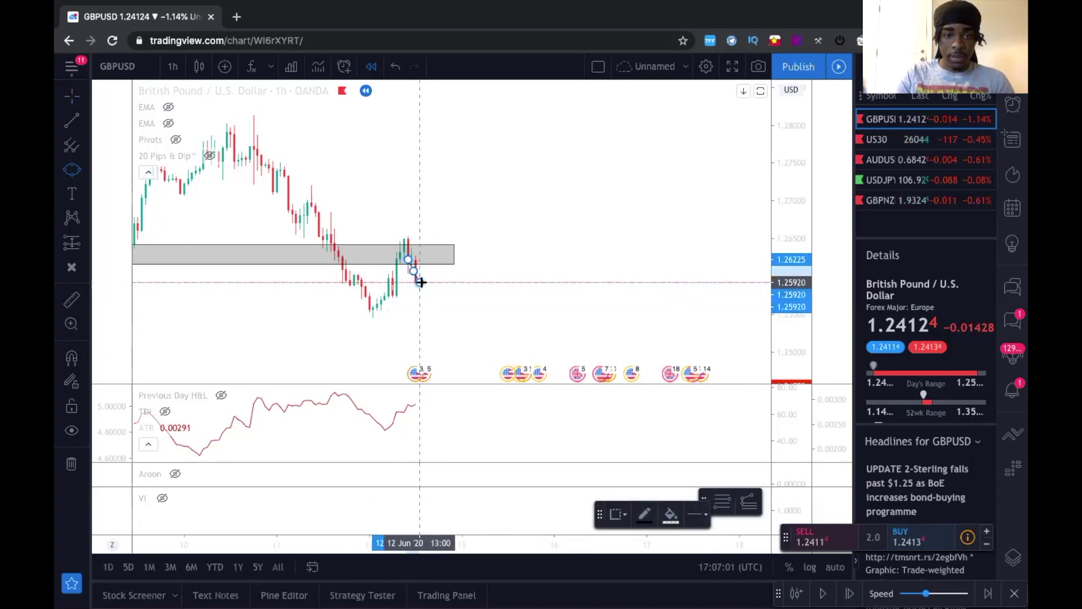
{"action": "left_click", "coordinate": [420, 282]}
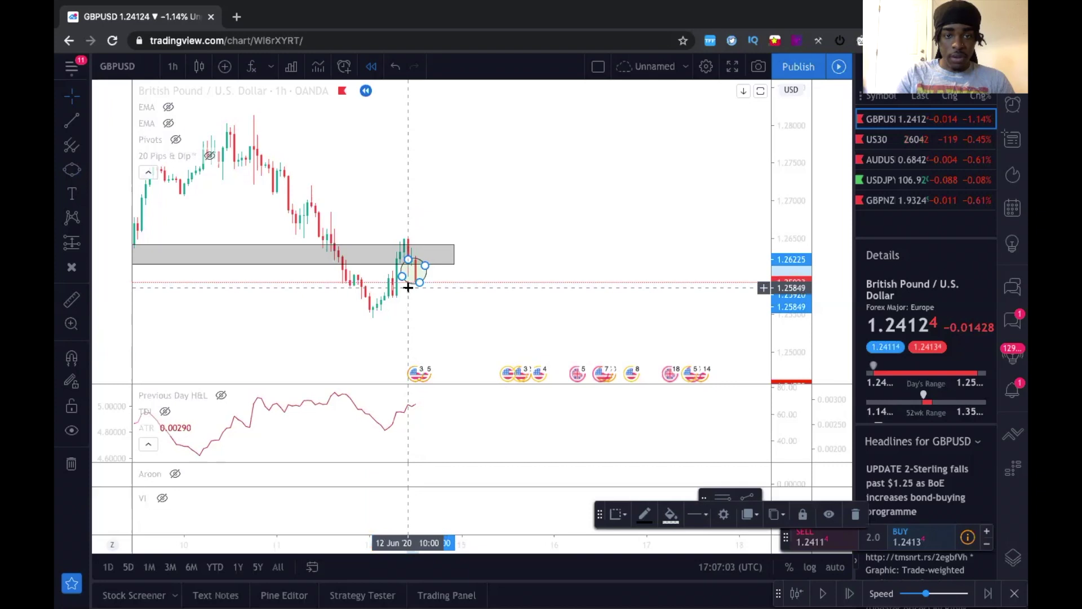
{"action": "left_click", "coordinate": [417, 268]}
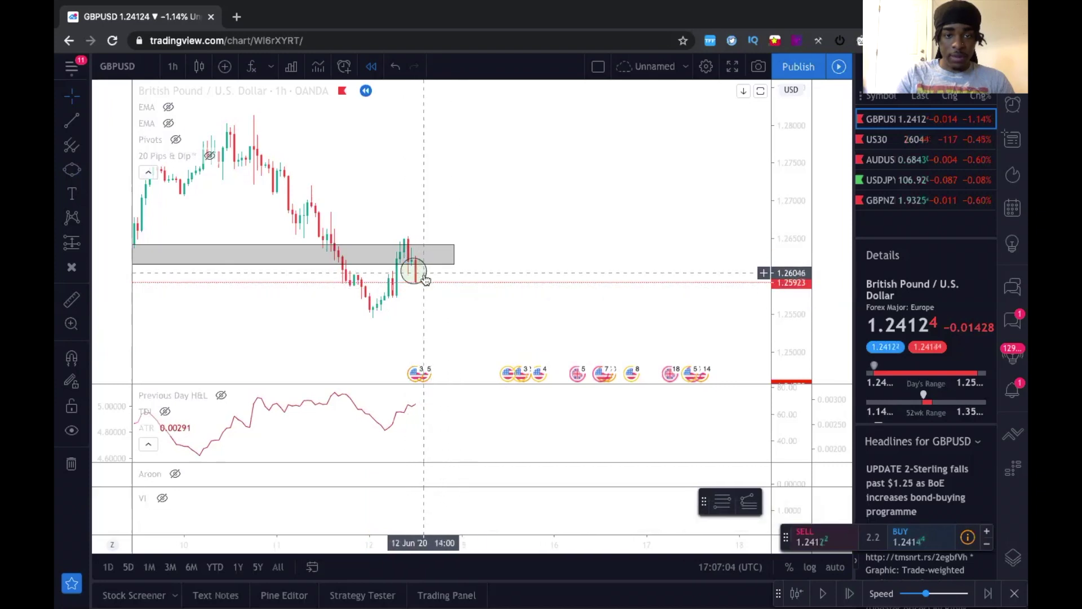
{"action": "left_click", "coordinate": [437, 299]}
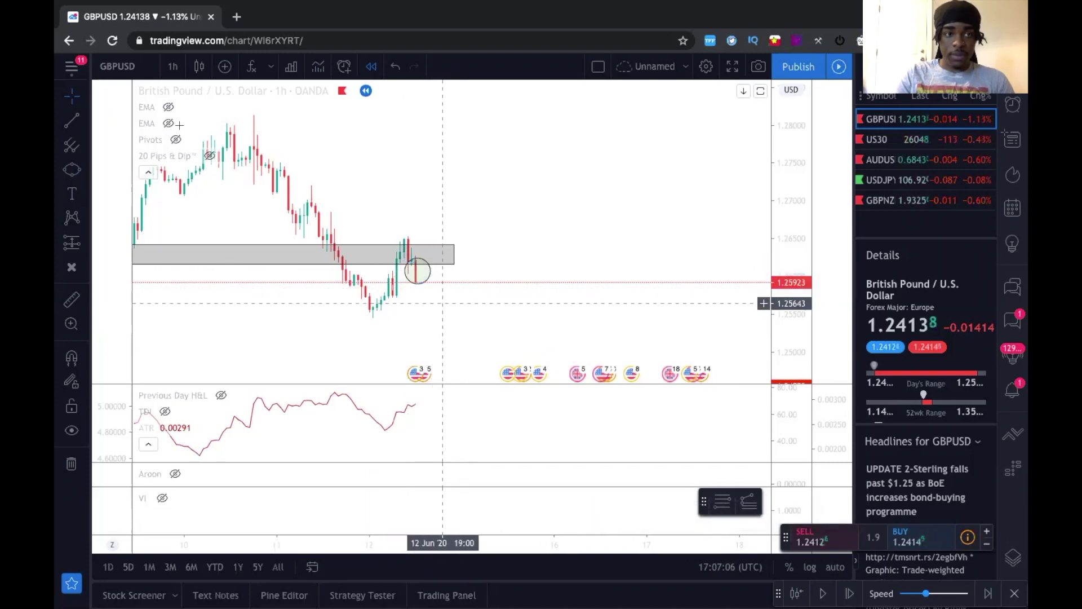
{"action": "left_click", "coordinate": [172, 66]}
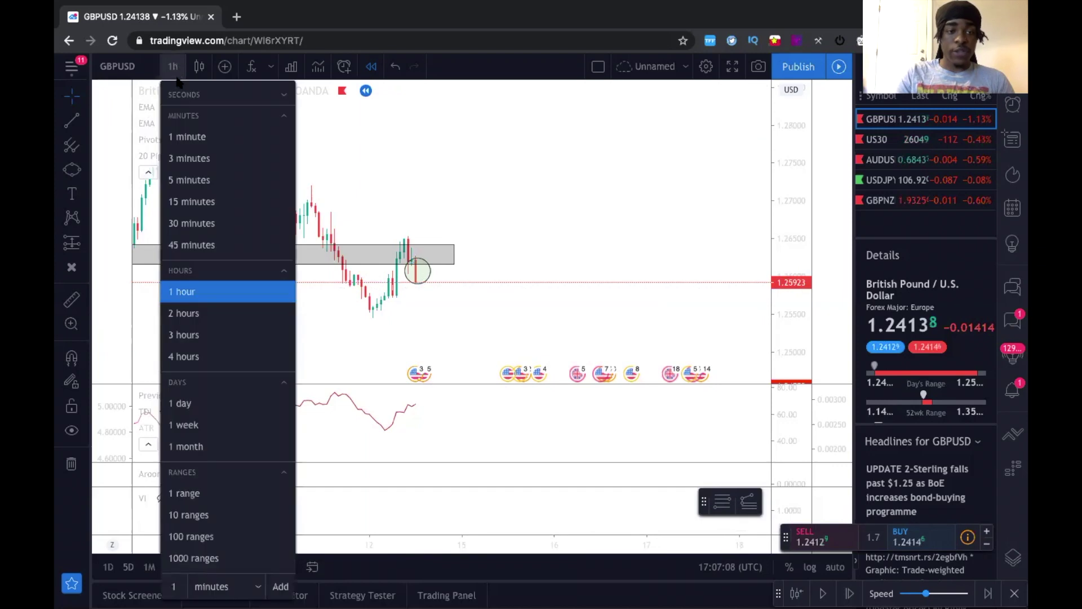
- Switch GBPUSD to 5-minute candles and zoom the view onto the circled rejection candles
{"action": "left_click", "coordinate": [200, 178]}
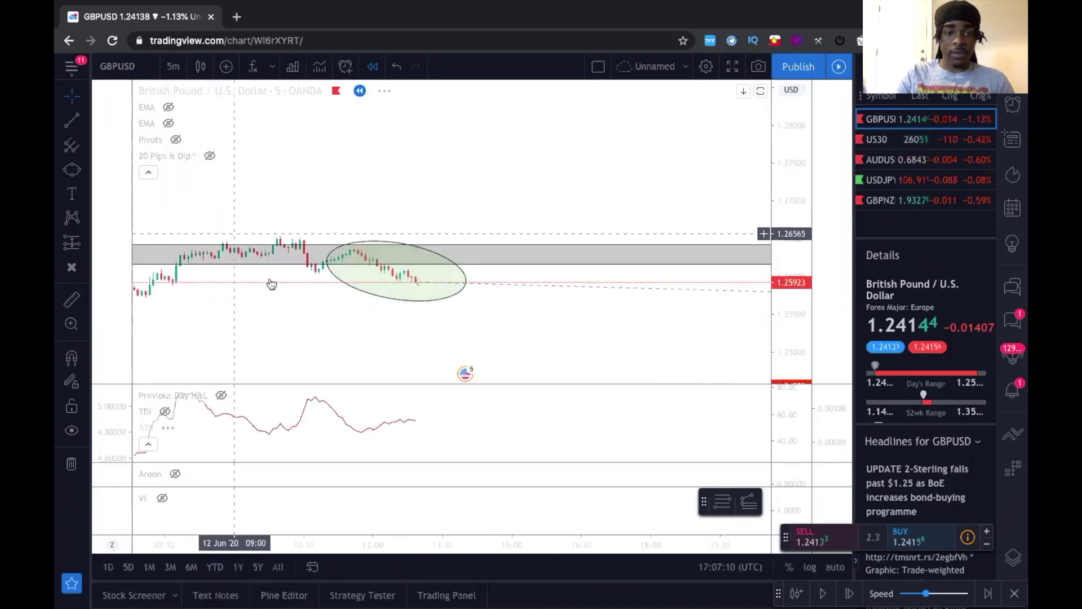
{"action": "left_click_drag", "start_coordinate": [364, 340], "coordinate": [432, 333]}
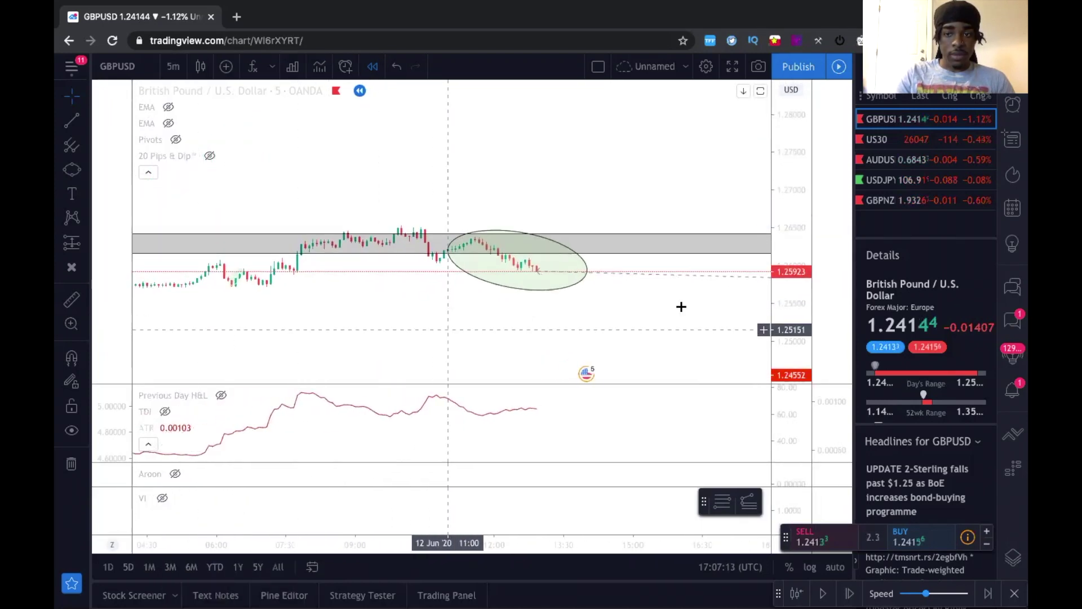
{"action": "left_click_drag", "start_coordinate": [783, 270], "coordinate": [782, 247]}
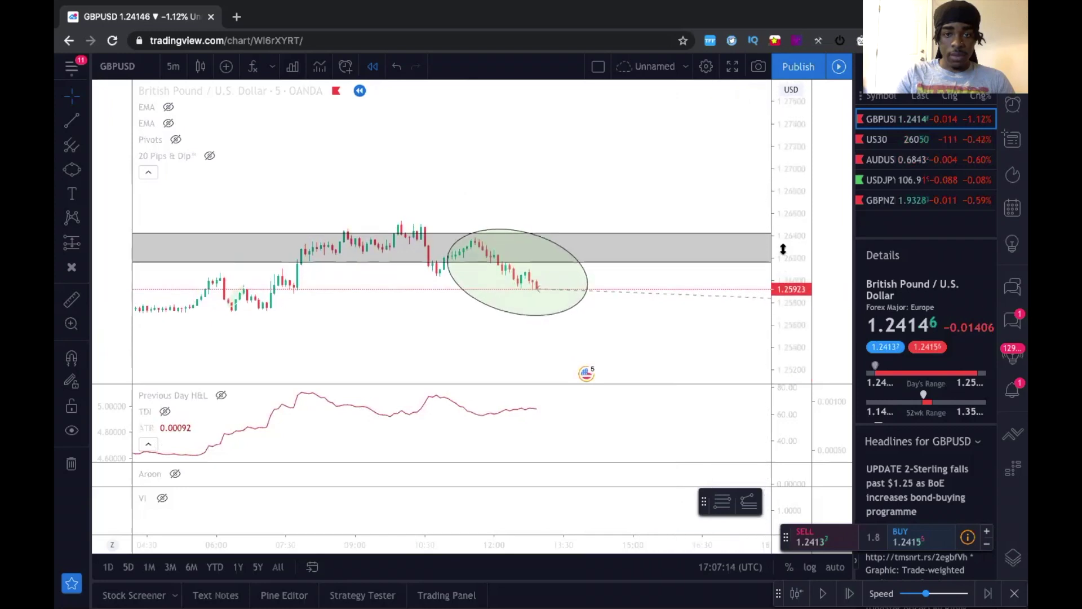
{"action": "left_click_drag", "start_coordinate": [454, 333], "coordinate": [345, 327]}
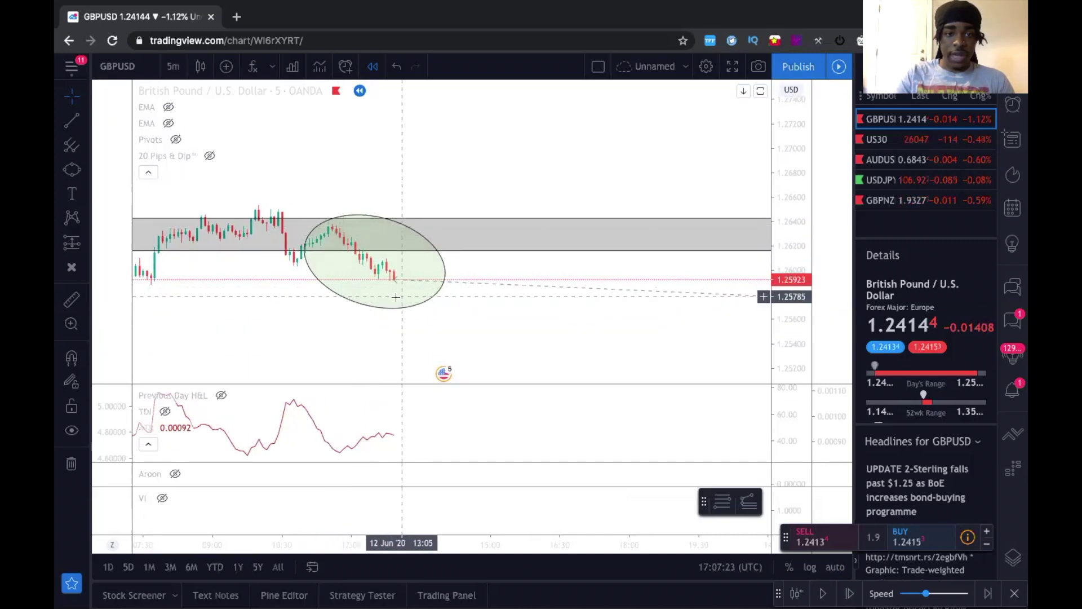
{"action": "left_click_drag", "start_coordinate": [273, 323], "coordinate": [366, 332]}
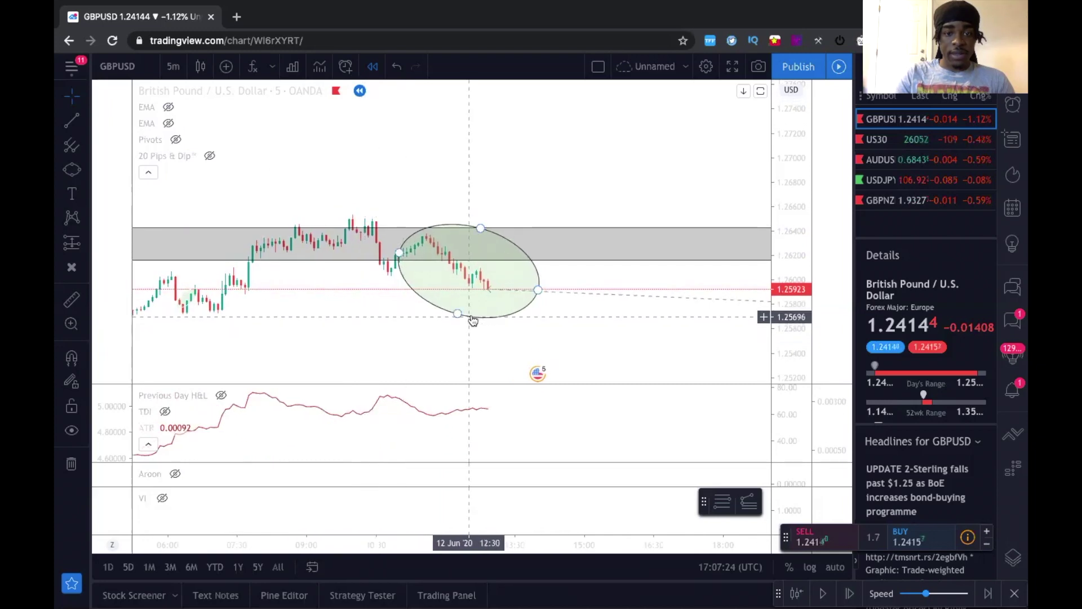
{"action": "left_click_drag", "start_coordinate": [489, 331], "coordinate": [459, 322]}
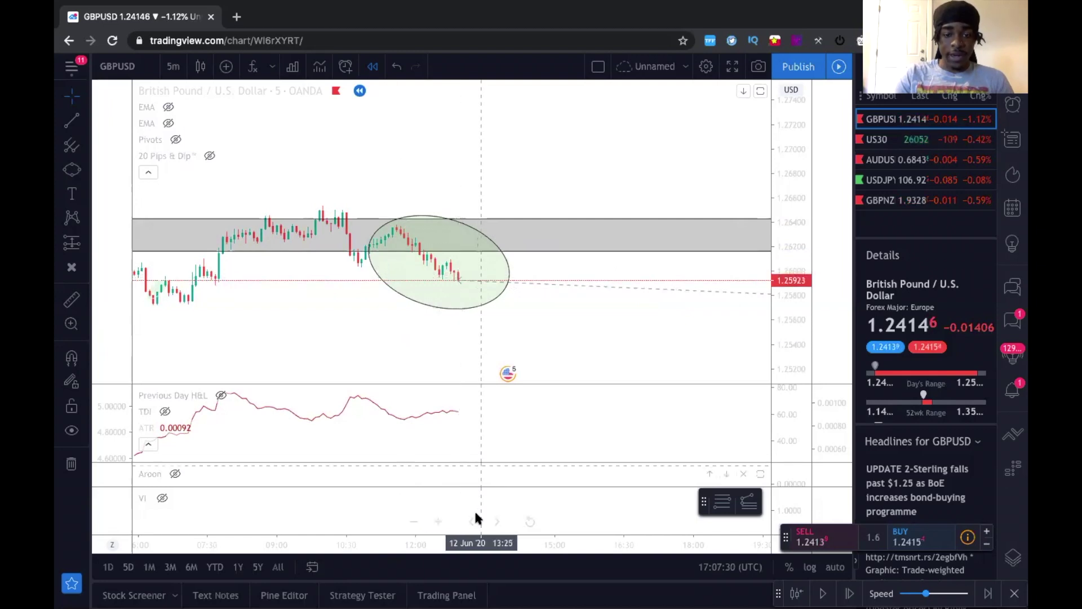
{"action": "left_click_drag", "start_coordinate": [467, 545], "coordinate": [333, 543]}
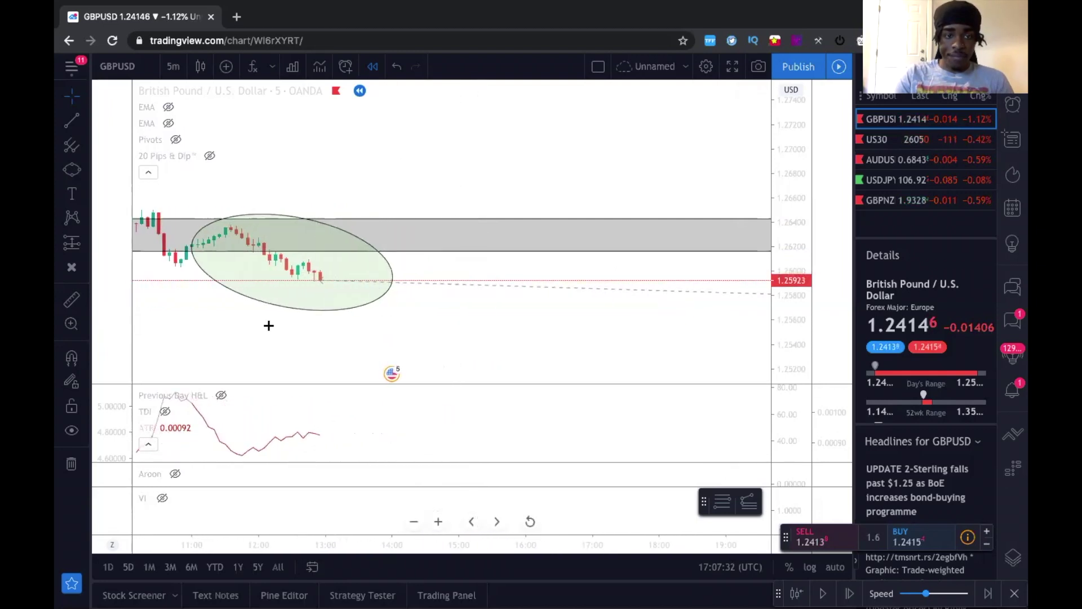
{"action": "left_click_drag", "start_coordinate": [315, 323], "coordinate": [425, 321]}
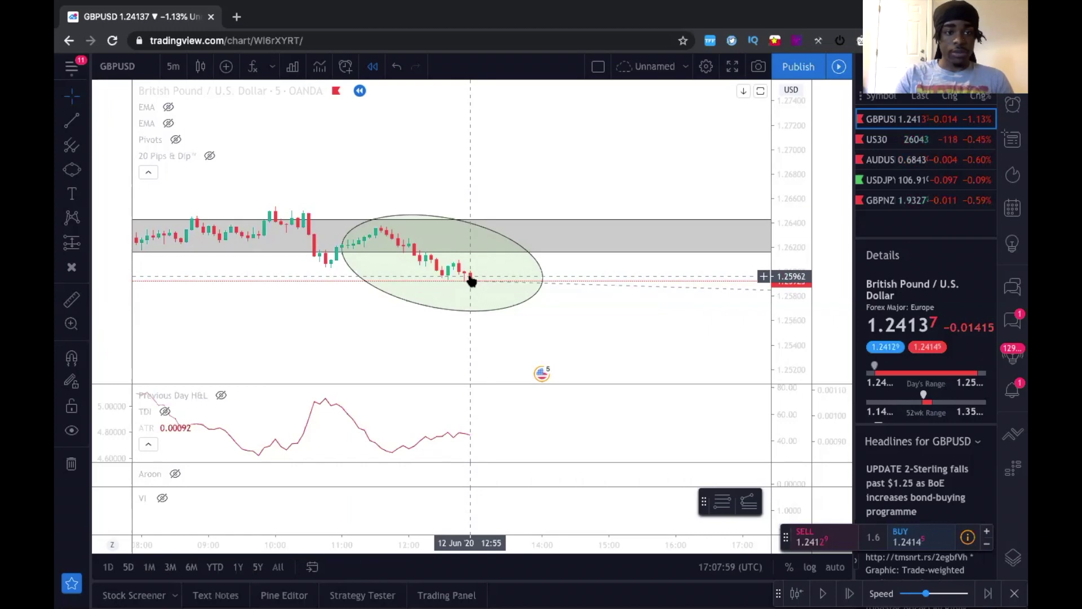
- Place a position tool at the latest candle with its stop raised to 1.26151
{"action": "left_click", "coordinate": [86, 243]}
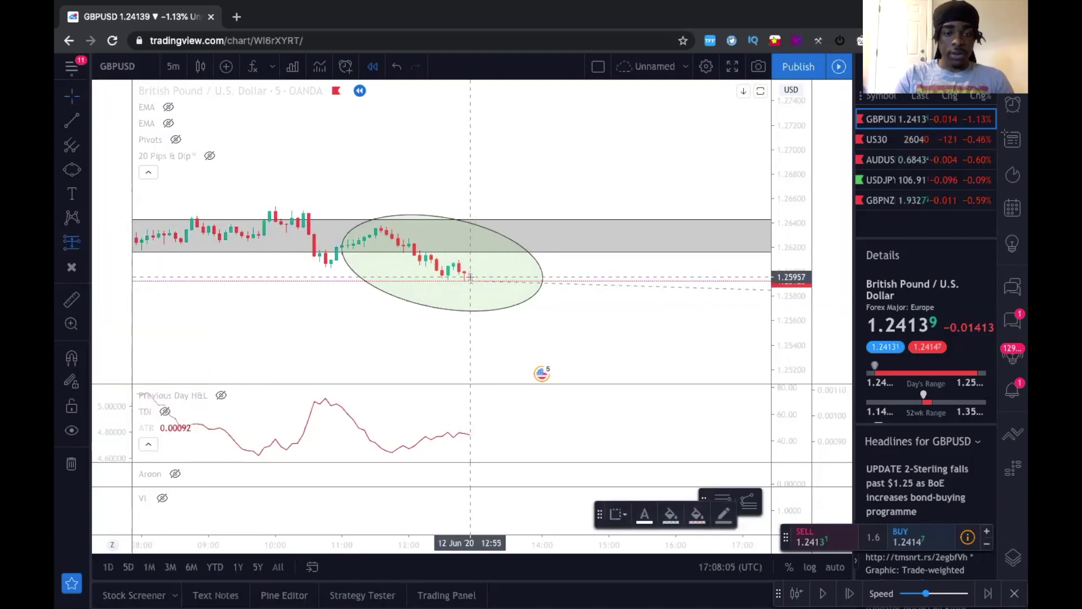
{"action": "left_click", "coordinate": [470, 276]}
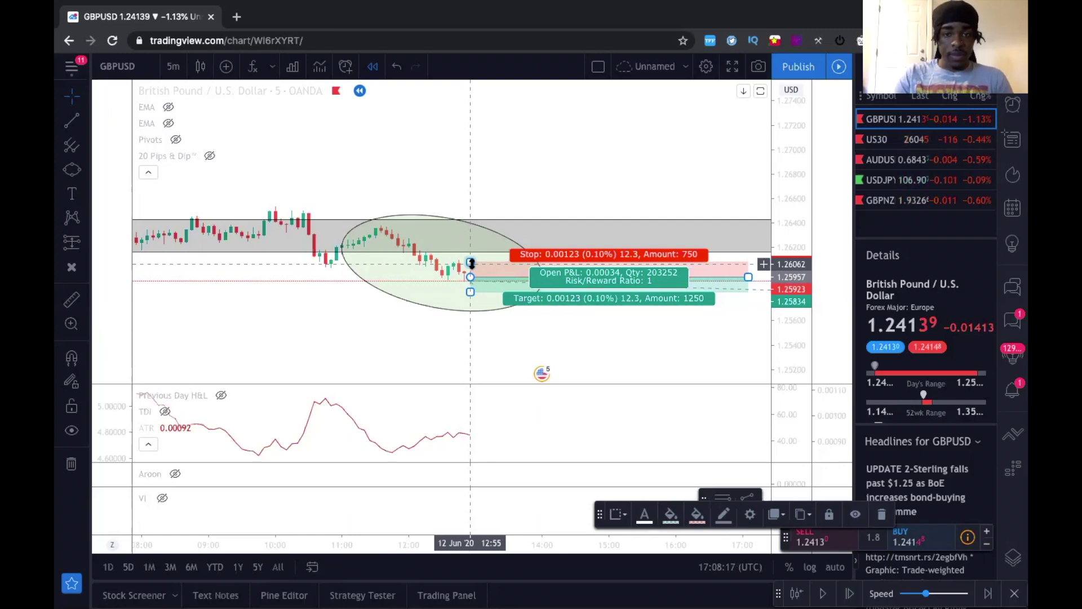
{"action": "left_click_drag", "start_coordinate": [470, 263], "coordinate": [473, 256]}
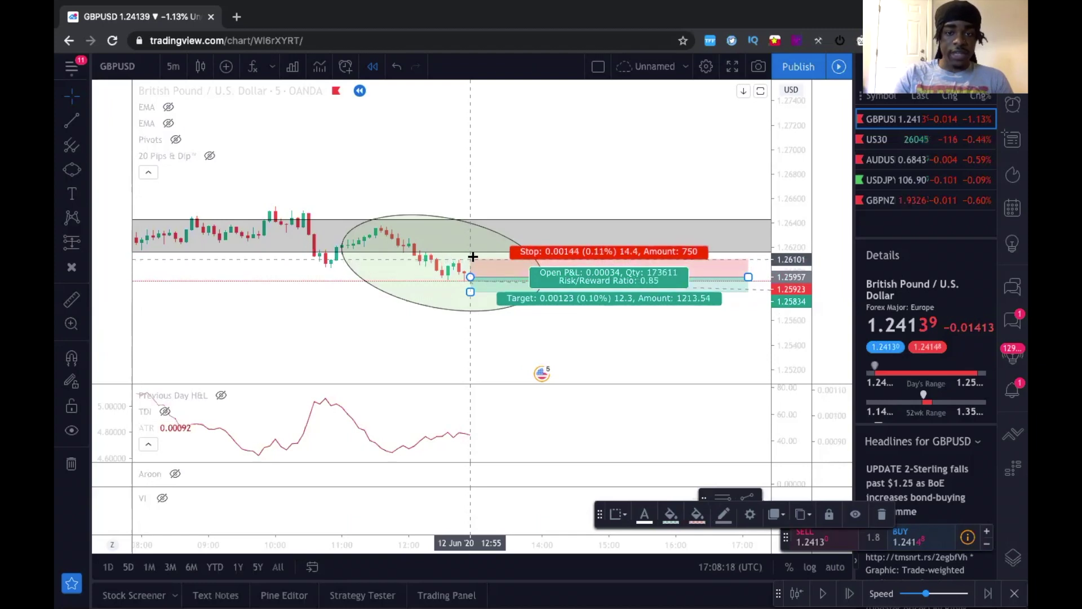
{"action": "left_click_drag", "start_coordinate": [473, 256], "coordinate": [474, 253]}
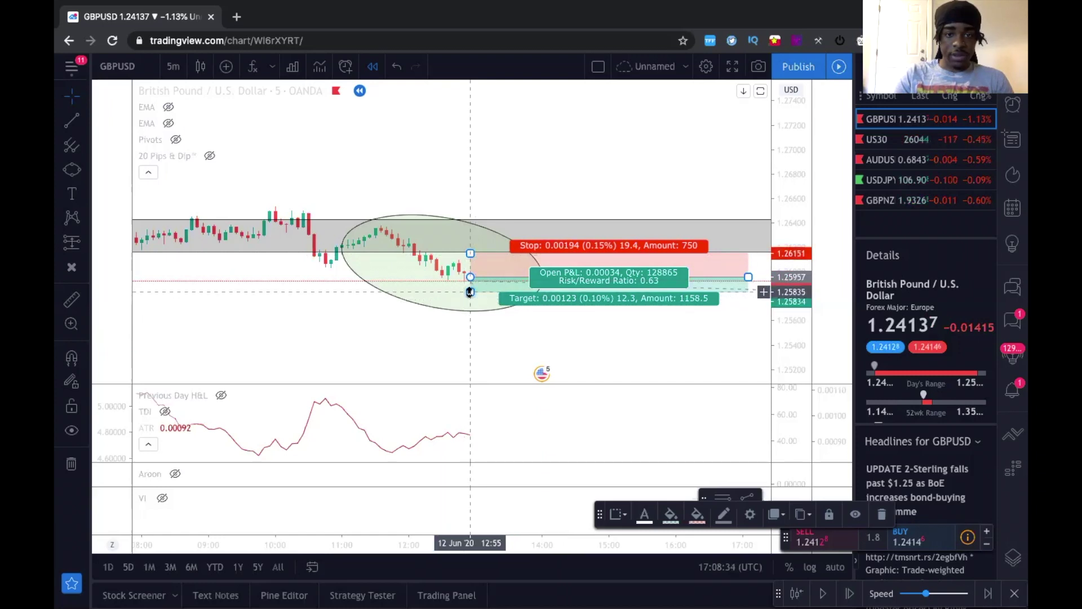
- Set the position's target to about 2R (39.9 pips) and resume the bar replay
{"action": "left_click_drag", "start_coordinate": [469, 292], "coordinate": [468, 324]}
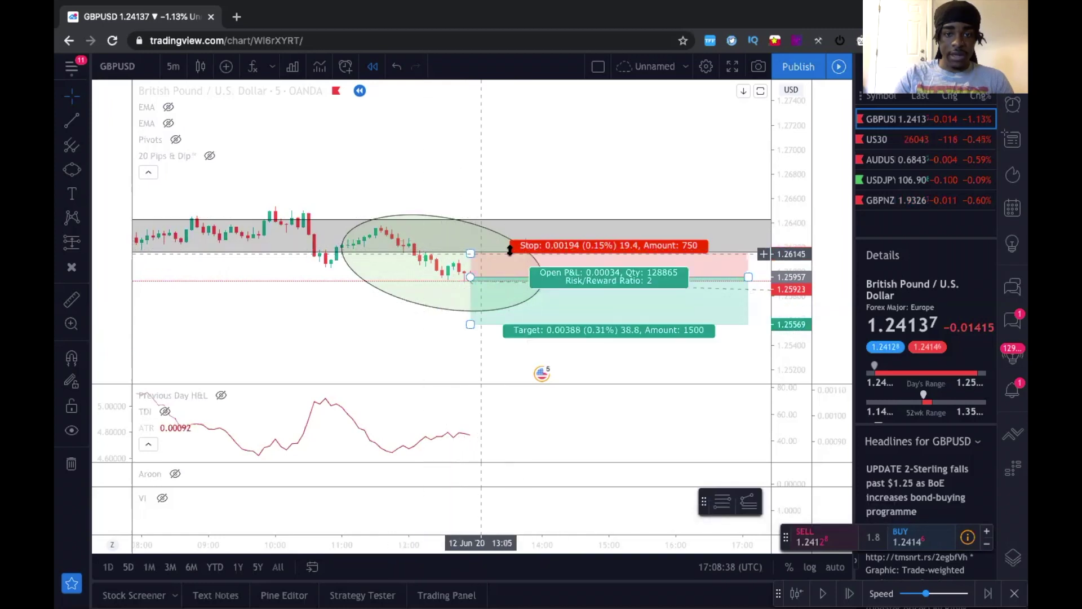
{"action": "left_click", "coordinate": [471, 325]}
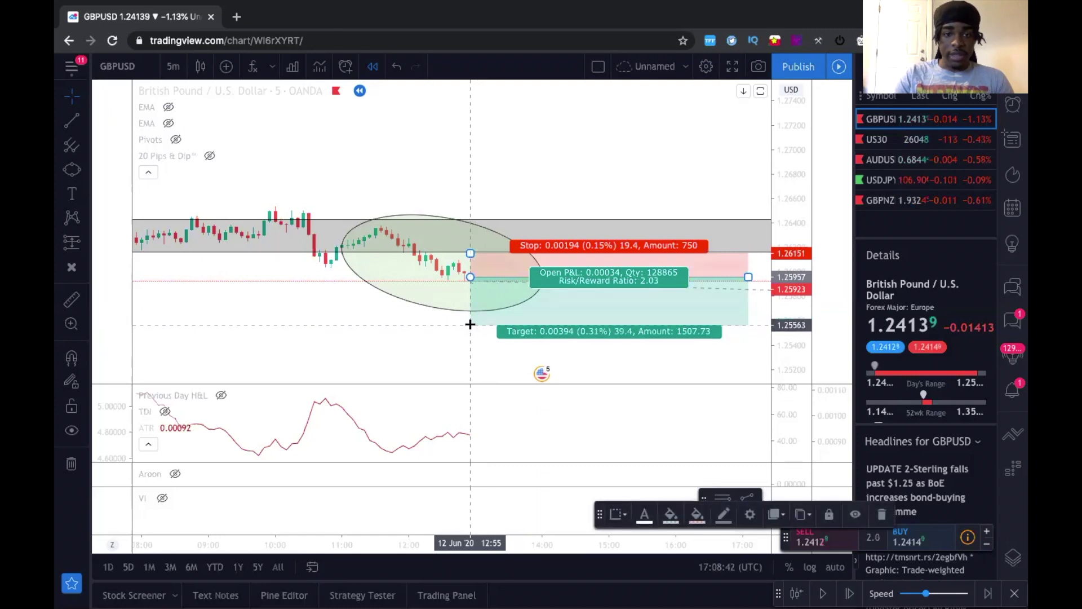
{"action": "left_click_drag", "start_coordinate": [469, 326], "coordinate": [468, 326]}
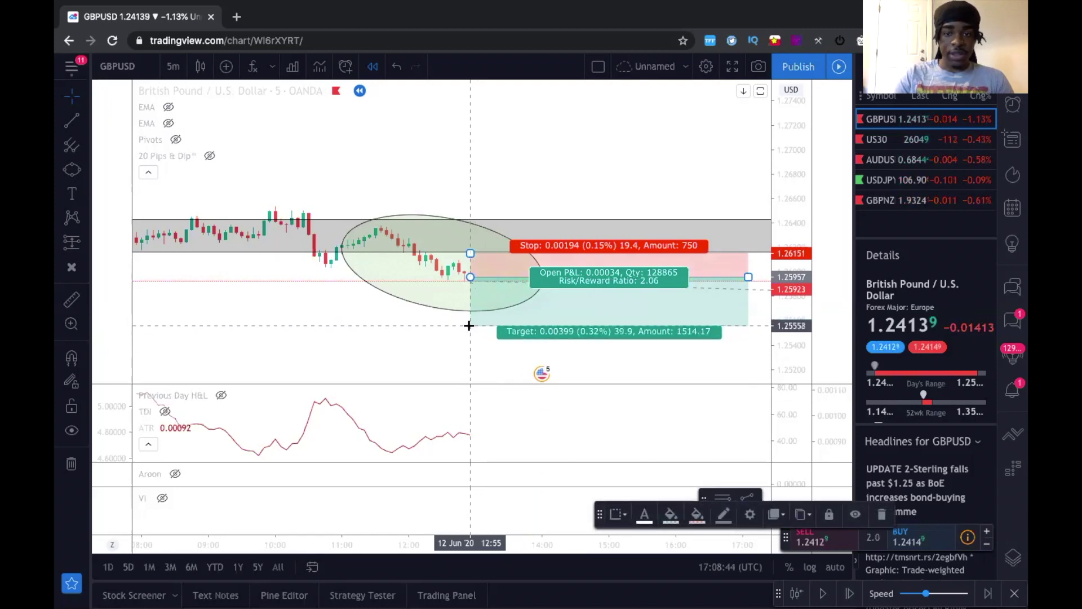
{"action": "left_click", "coordinate": [555, 198]}
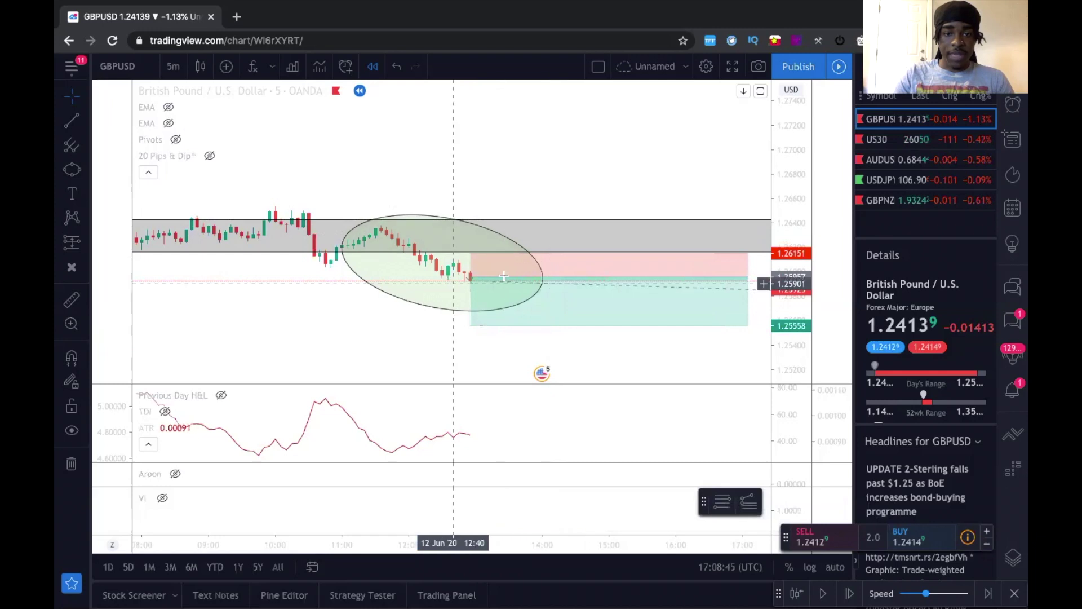
{"action": "left_click", "coordinate": [460, 276]}
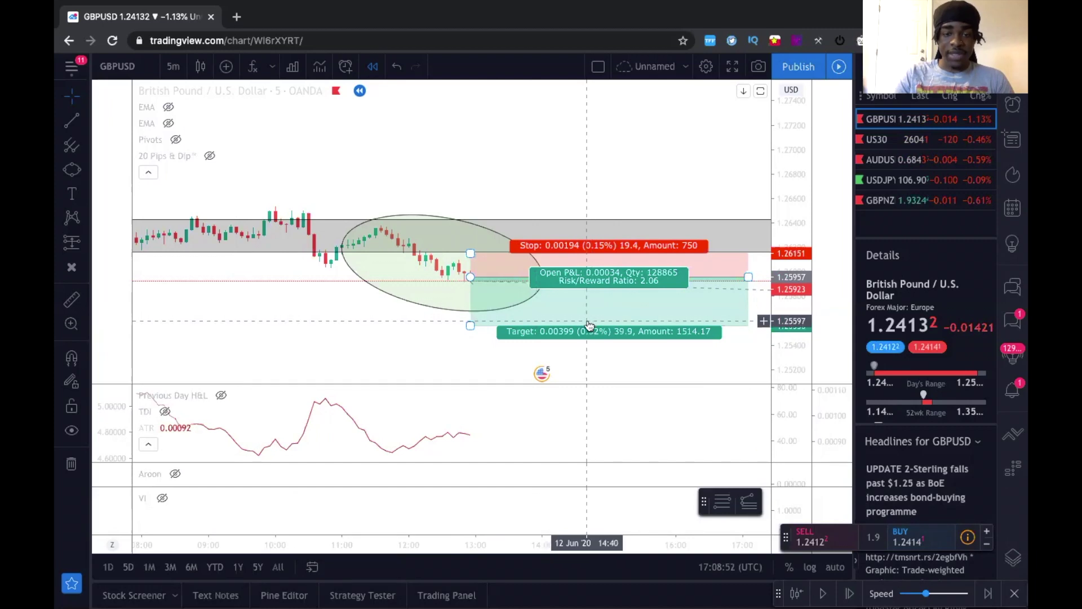
{"action": "left_click", "coordinate": [823, 593]}
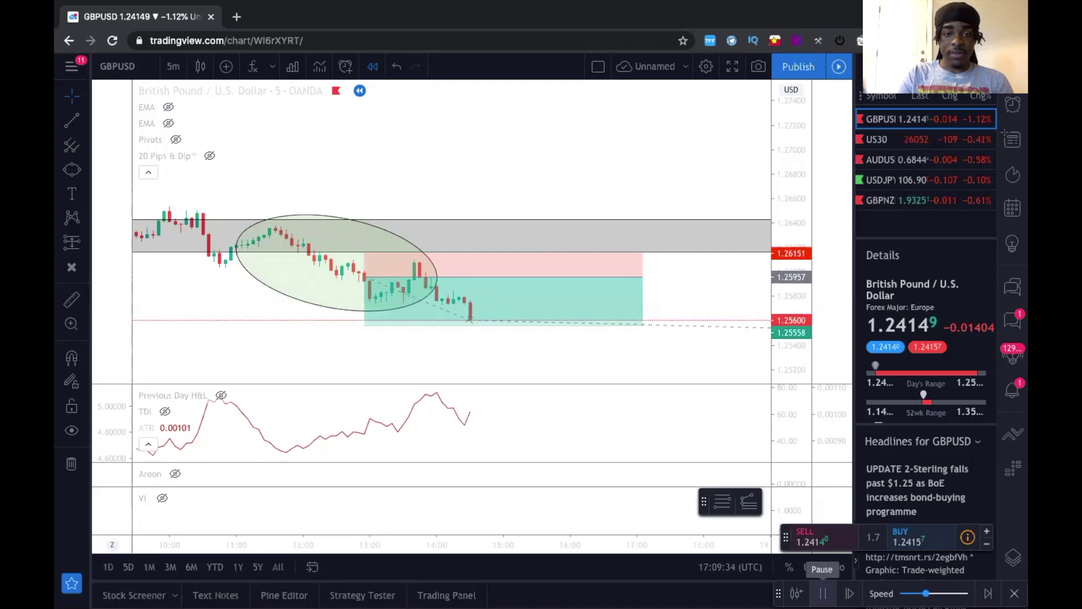
- Pause as the trade hits its 39.9-pip target, measure the move, and open a new browser tab
{"action": "left_click", "coordinate": [823, 593]}
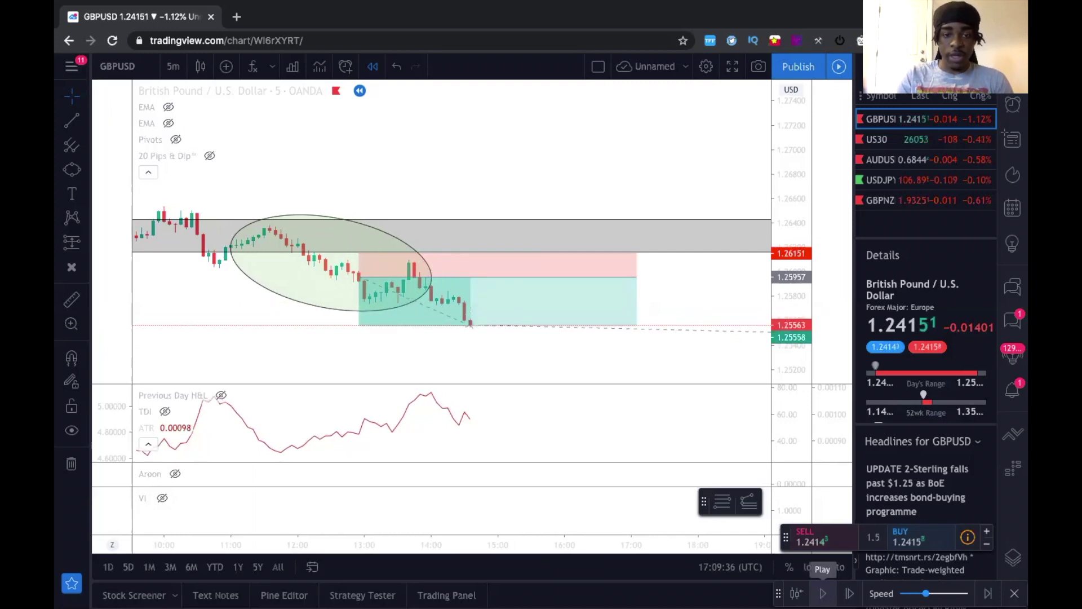
{"action": "left_click", "coordinate": [401, 309]}
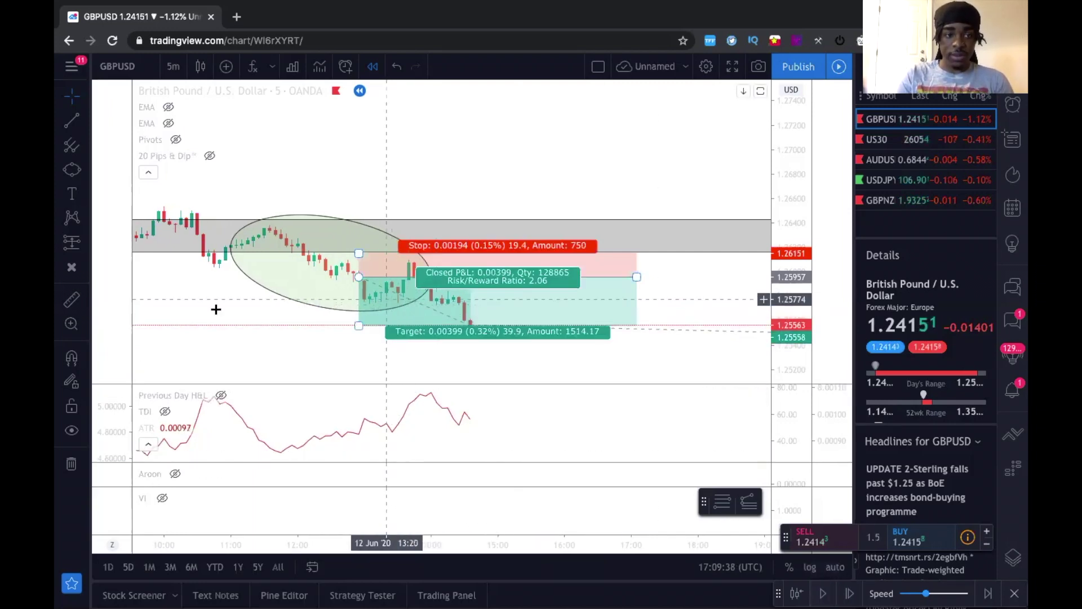
{"action": "left_click", "coordinate": [71, 299]}
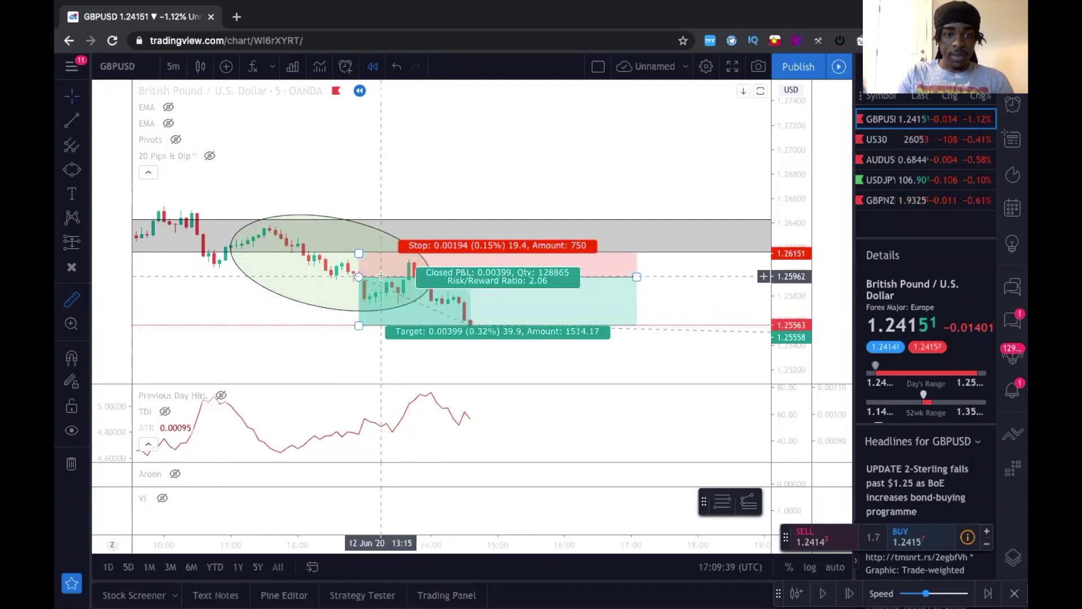
{"action": "left_click", "coordinate": [358, 277]}
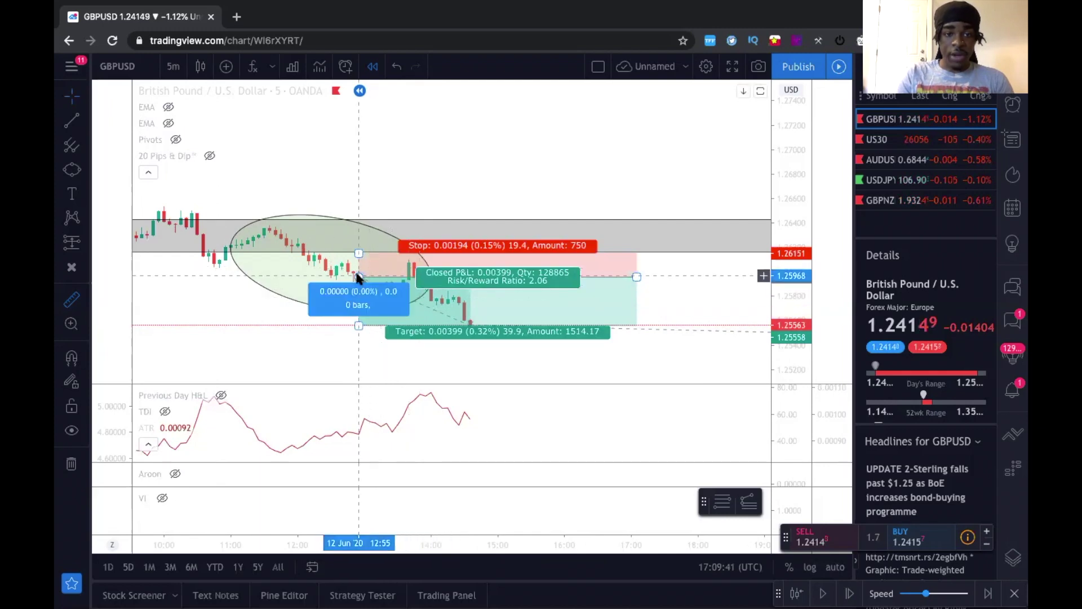
{"action": "left_click", "coordinate": [485, 325]}
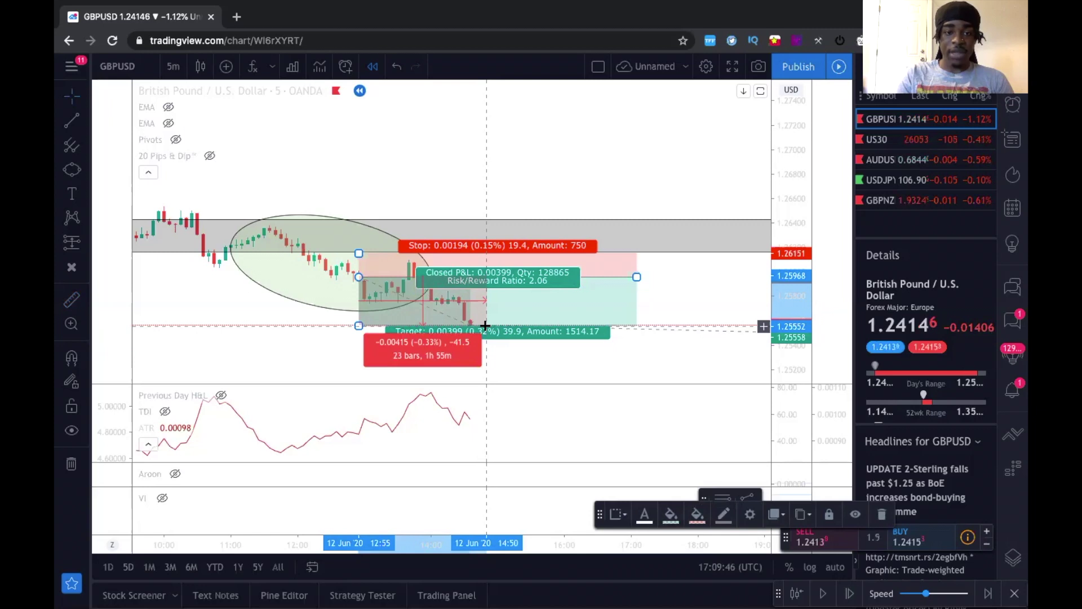
{"action": "left_click", "coordinate": [696, 297]}
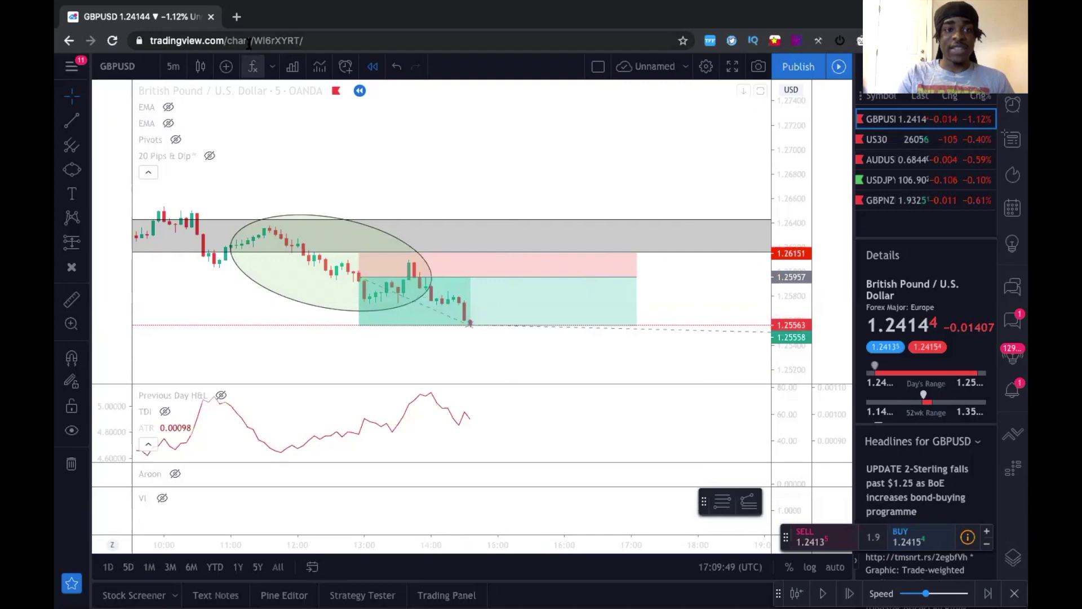
{"action": "left_click", "coordinate": [237, 17]}
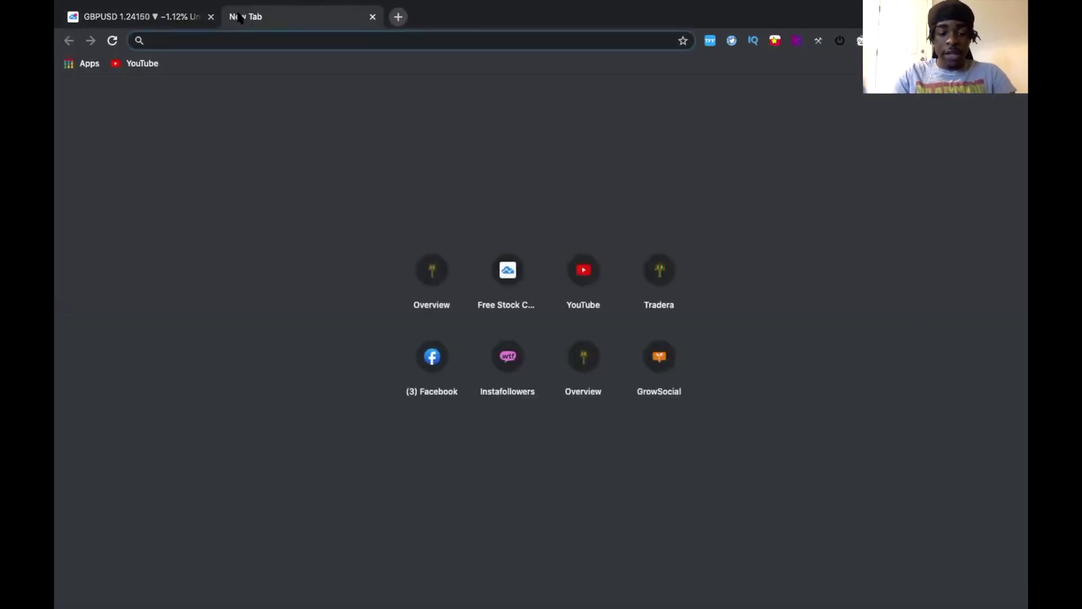
- Search for 'stinu' and open the 'Stinu - Apps on Google Play' listing, scrolling through it
{"action": "type", "text": "stinu"}
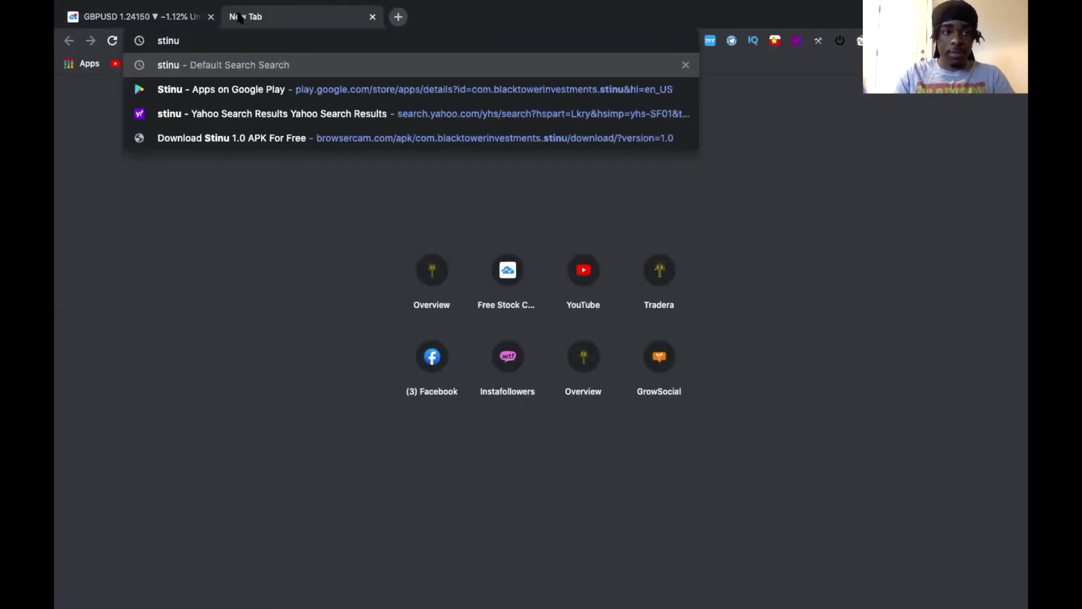
{"action": "key", "text": "Return"}
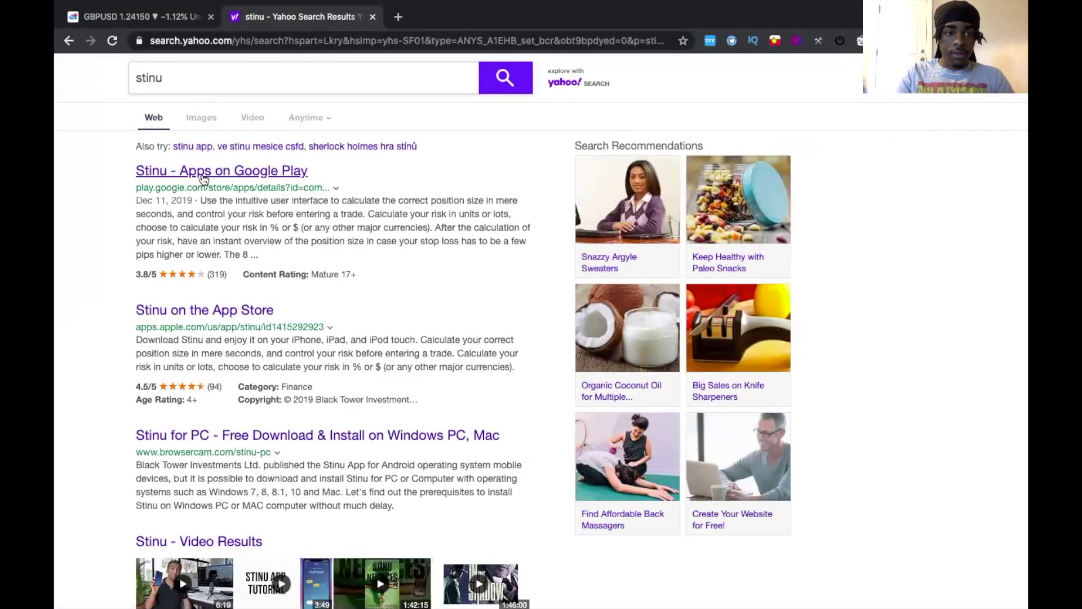
{"action": "left_click", "coordinate": [204, 174]}
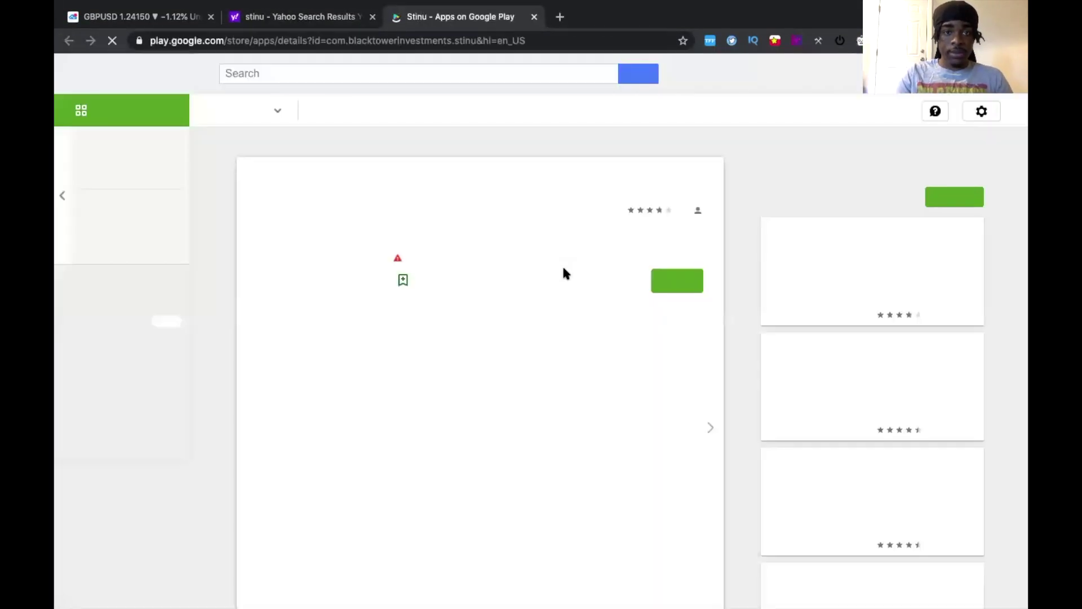
{"action": "scroll", "coordinate": [566, 267], "scroll_direction": "down", "scroll_amount": 2}
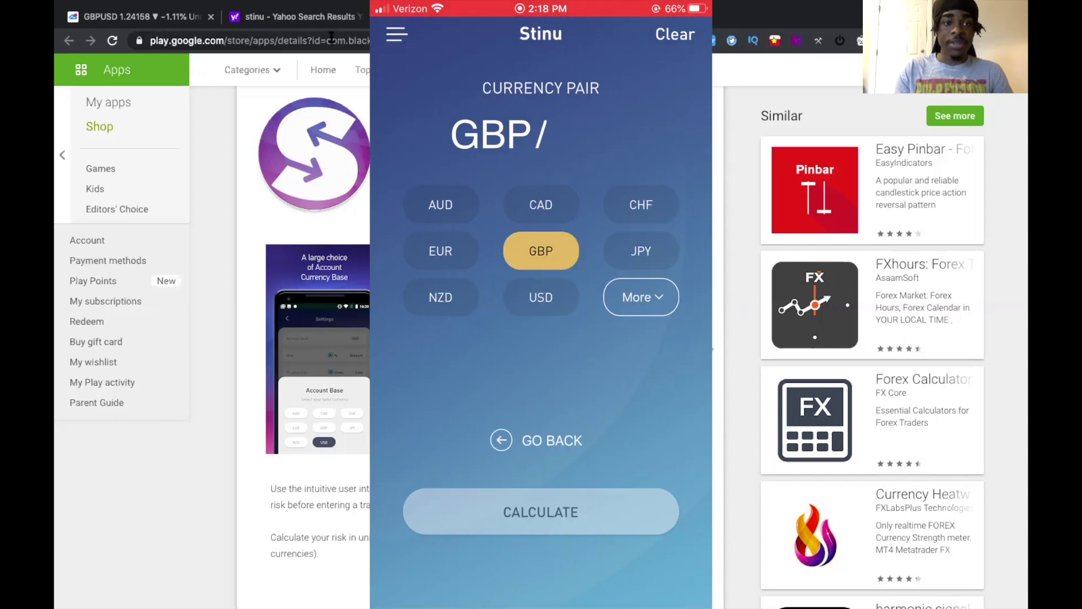
- Return to the GBPUSD chart and check the short position's stop distance in pips
{"action": "left_click", "coordinate": [177, 22]}
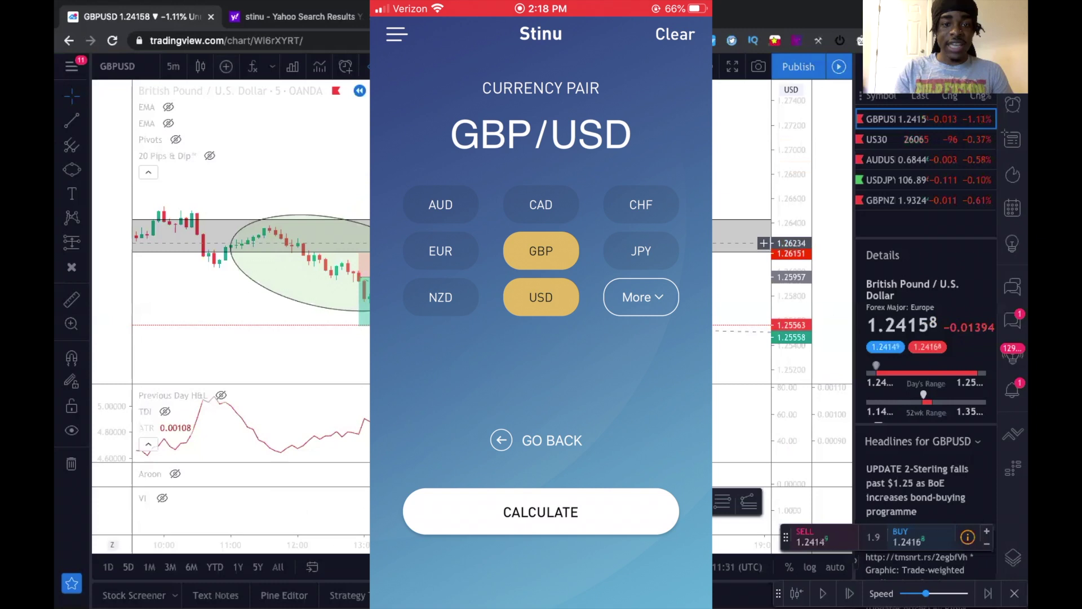
{"action": "left_click", "coordinate": [517, 243]}
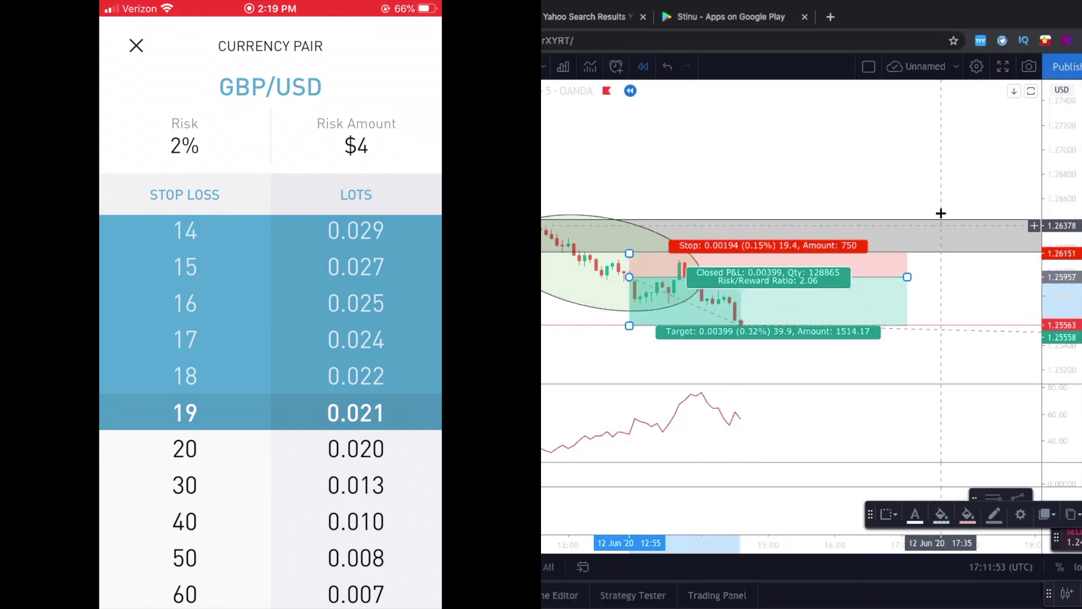
{"action": "mouse_move", "coordinate": [726, 269]}
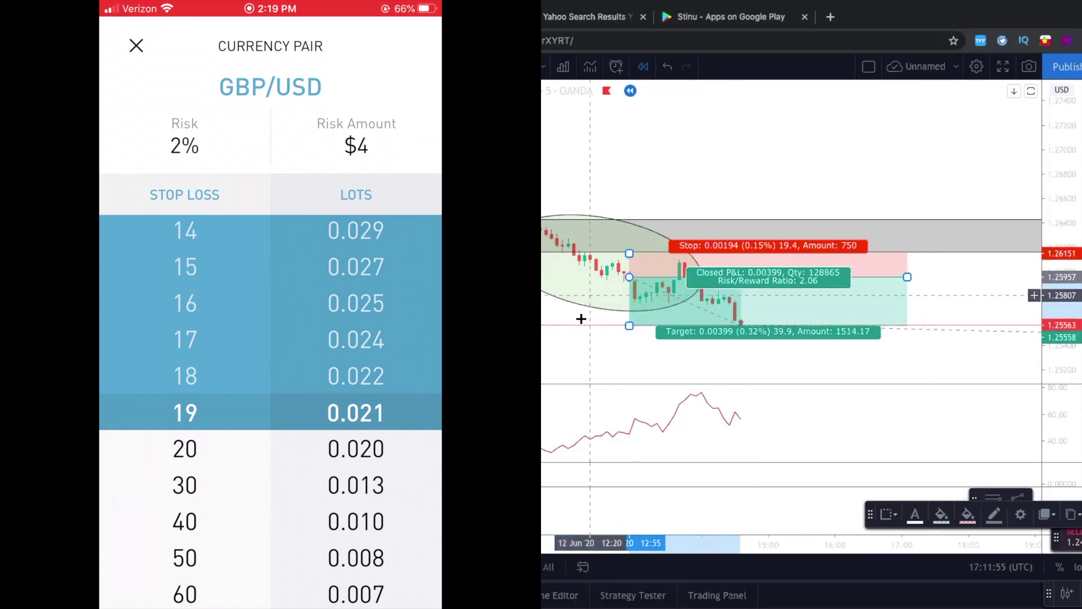
{"action": "left_click", "coordinate": [580, 314]}
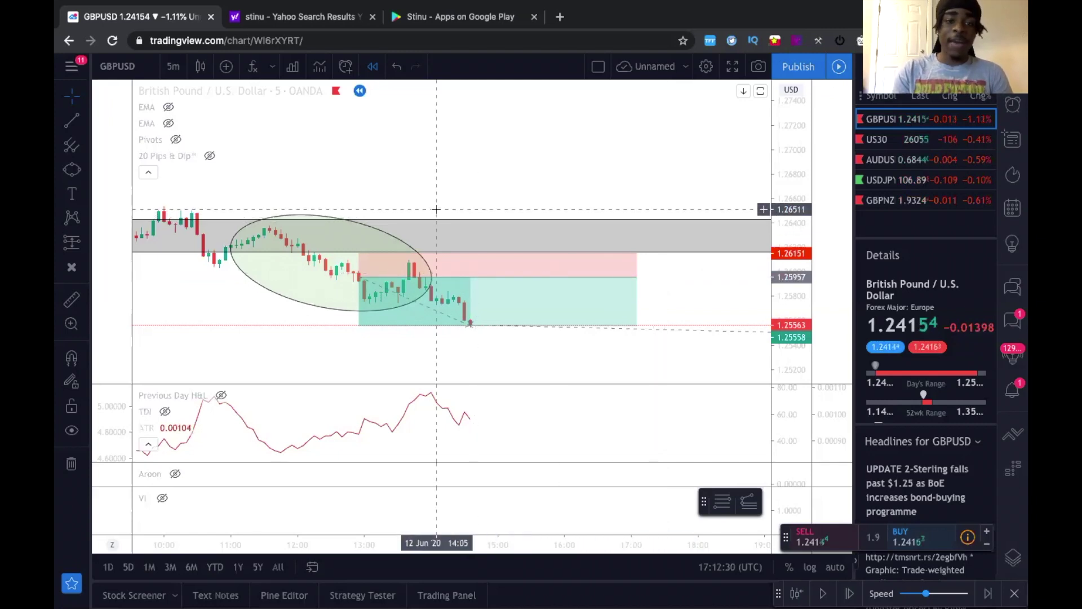
{"action": "left_click", "coordinate": [436, 265]}
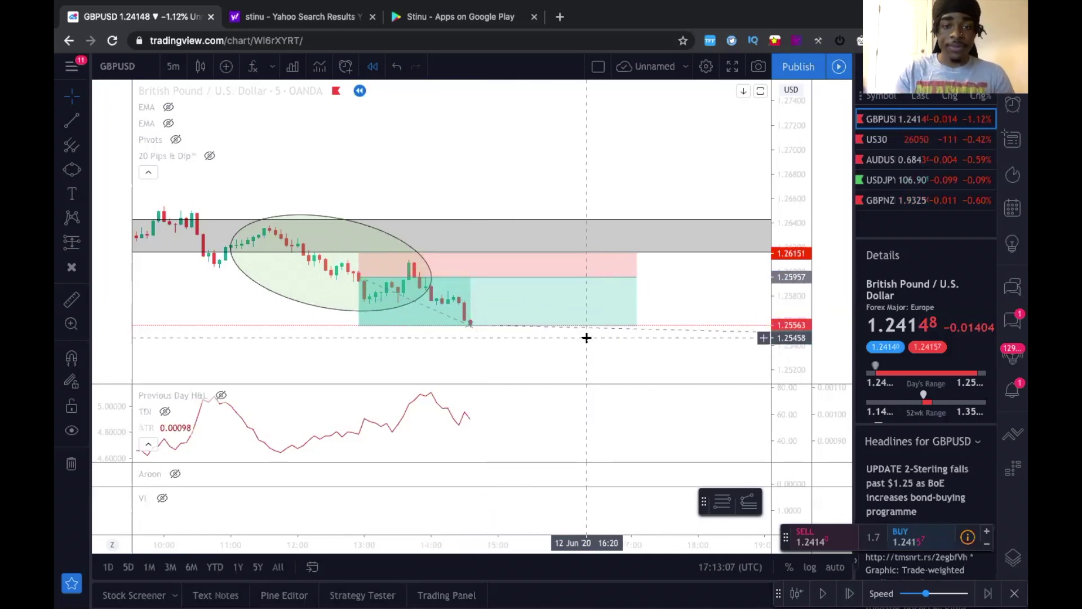
- Drag the GBPUSD position's target down to about 98 pips (5.06 R) and rescale the price axis
{"action": "left_click", "coordinate": [359, 325]}
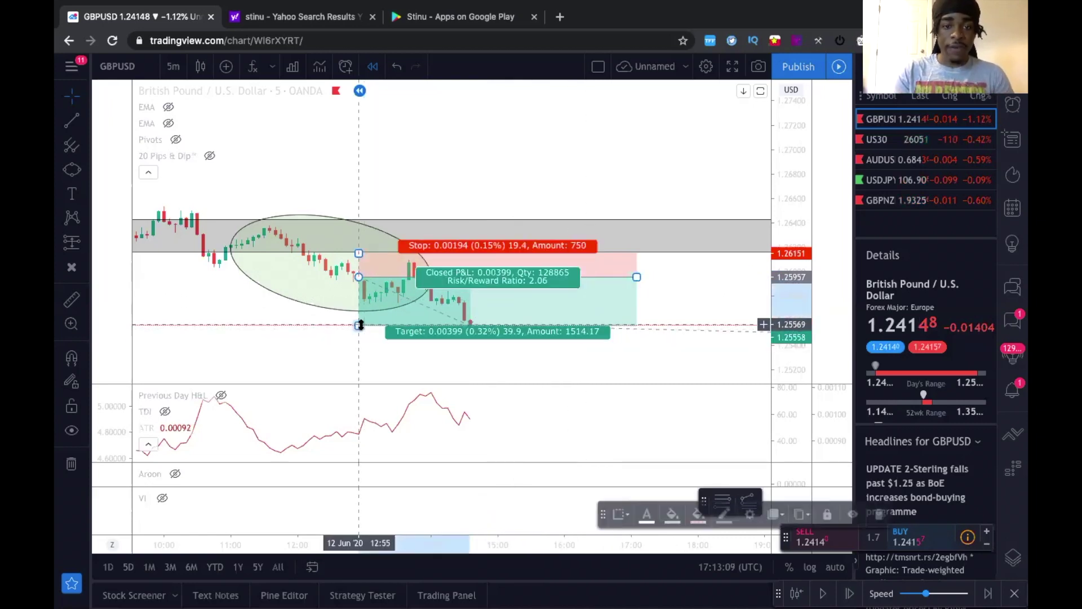
{"action": "left_click_drag", "start_coordinate": [359, 325], "coordinate": [352, 389]}
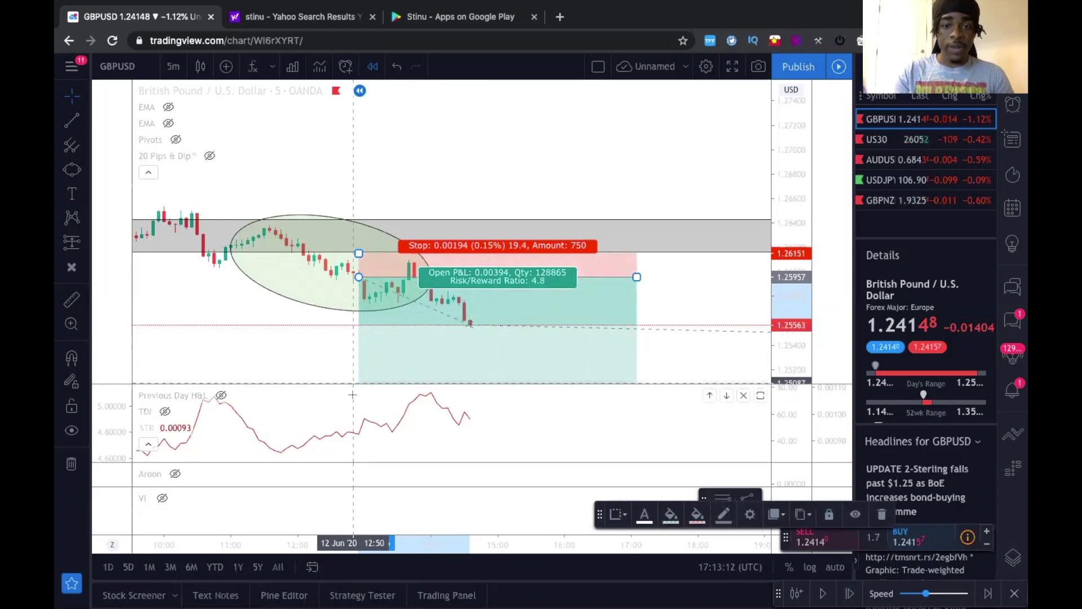
{"action": "left_click_drag", "start_coordinate": [789, 223], "coordinate": [784, 250]}
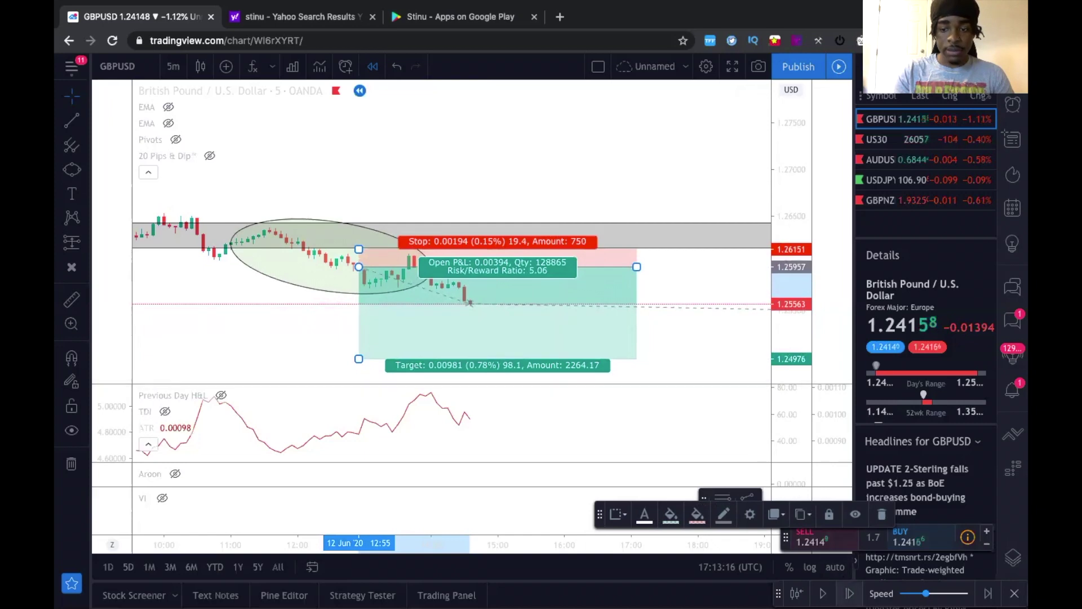
- Resume the bar replay and check the position's open P&L as price drifts lower
{"action": "left_click", "coordinate": [823, 593]}
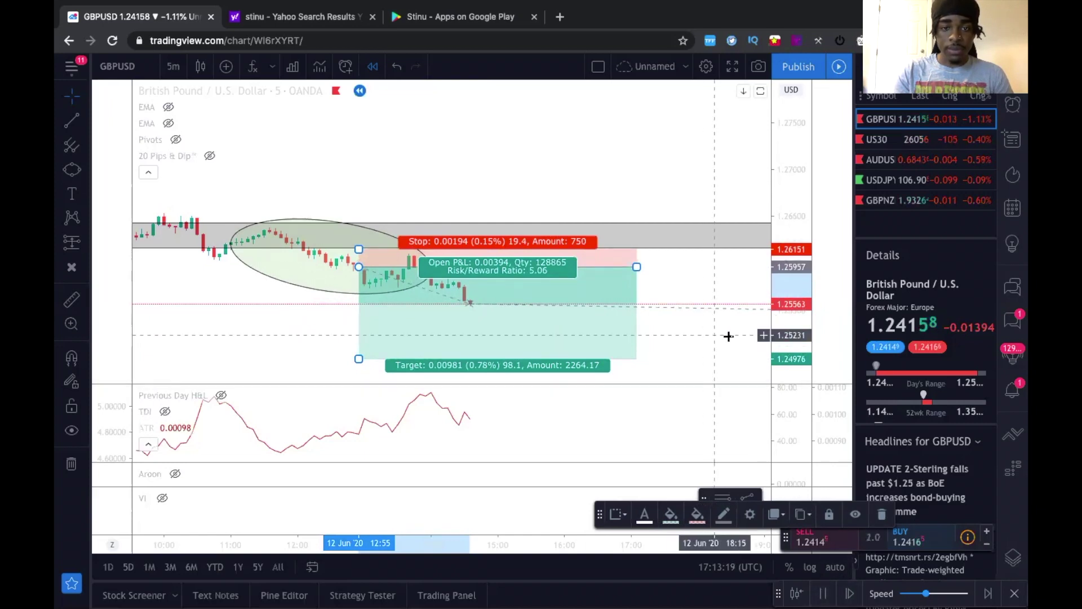
{"action": "left_click", "coordinate": [701, 273]}
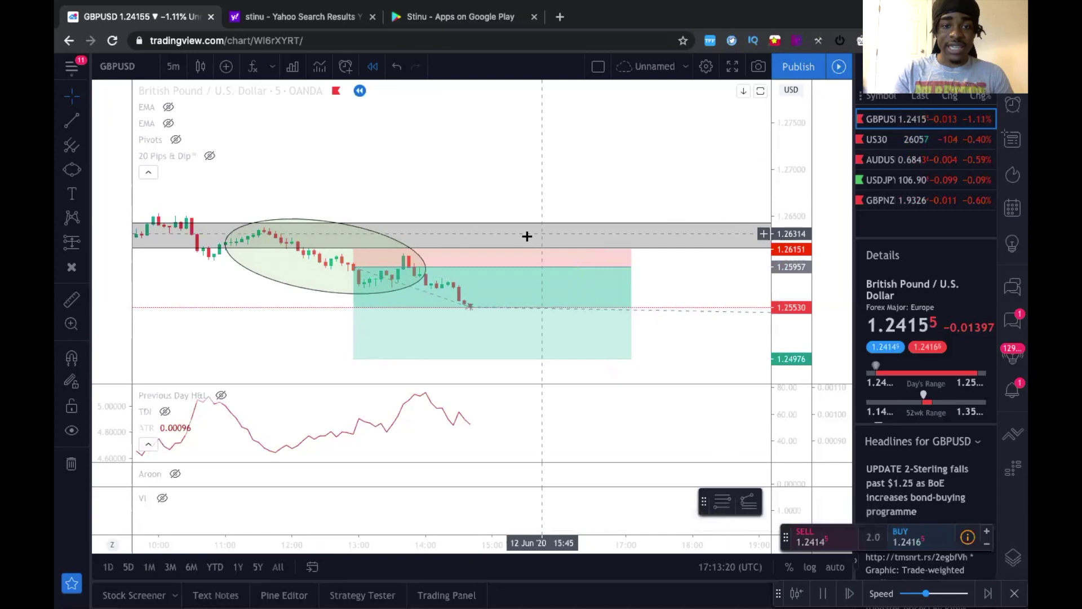
{"action": "left_click", "coordinate": [459, 258]}
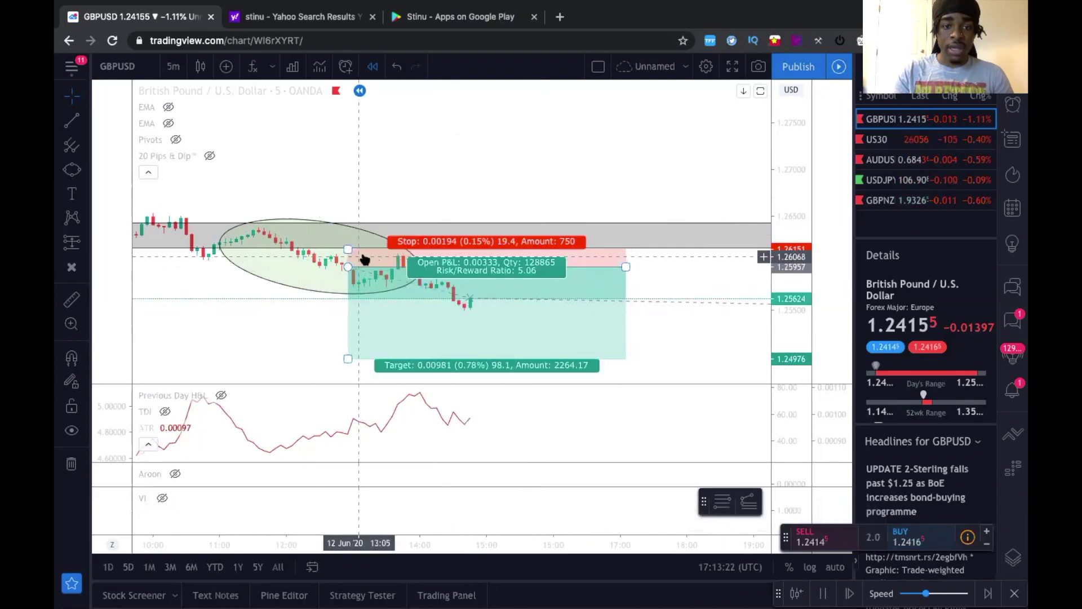
{"action": "left_click", "coordinate": [270, 314]}
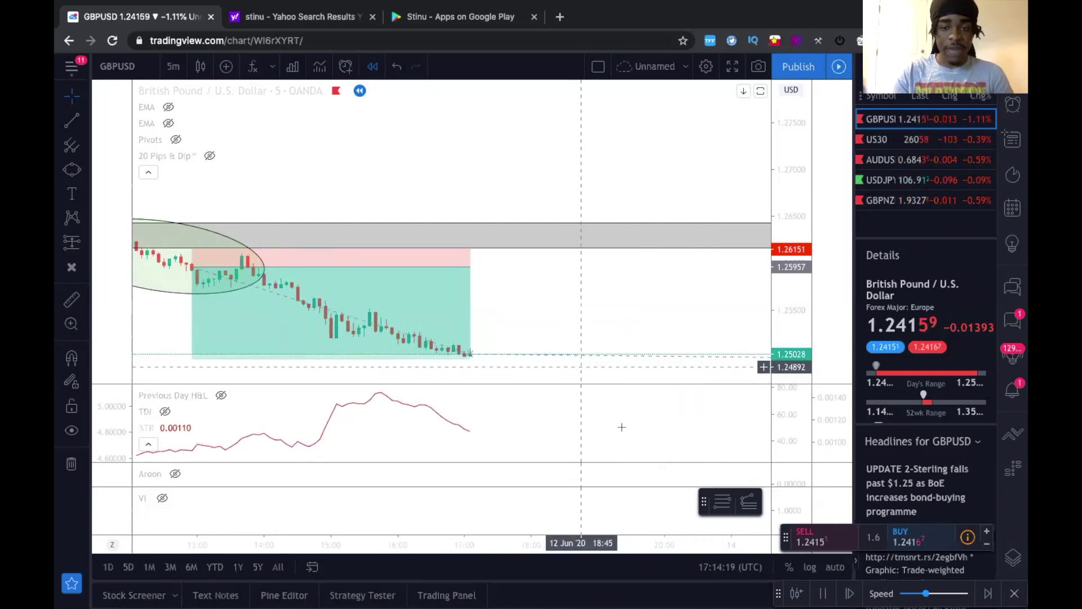
- Pause the replay at the 98-pip target and measure the roughly 100-pip, 51-bar drop from entry
{"action": "left_click", "coordinate": [820, 593]}
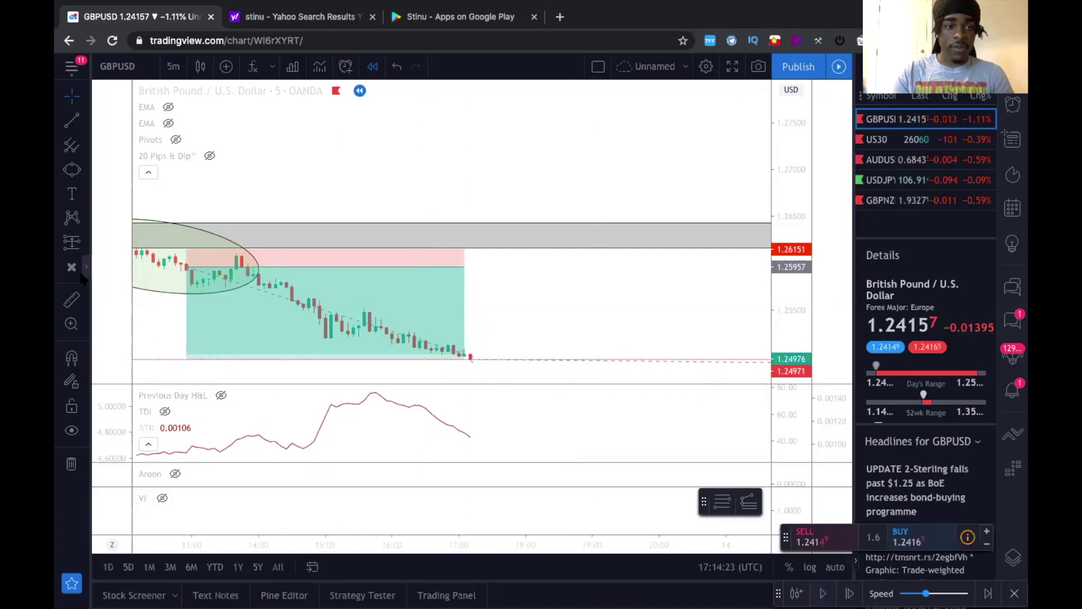
{"action": "left_click", "coordinate": [71, 299]}
{"action": "left_click", "coordinate": [187, 267]}
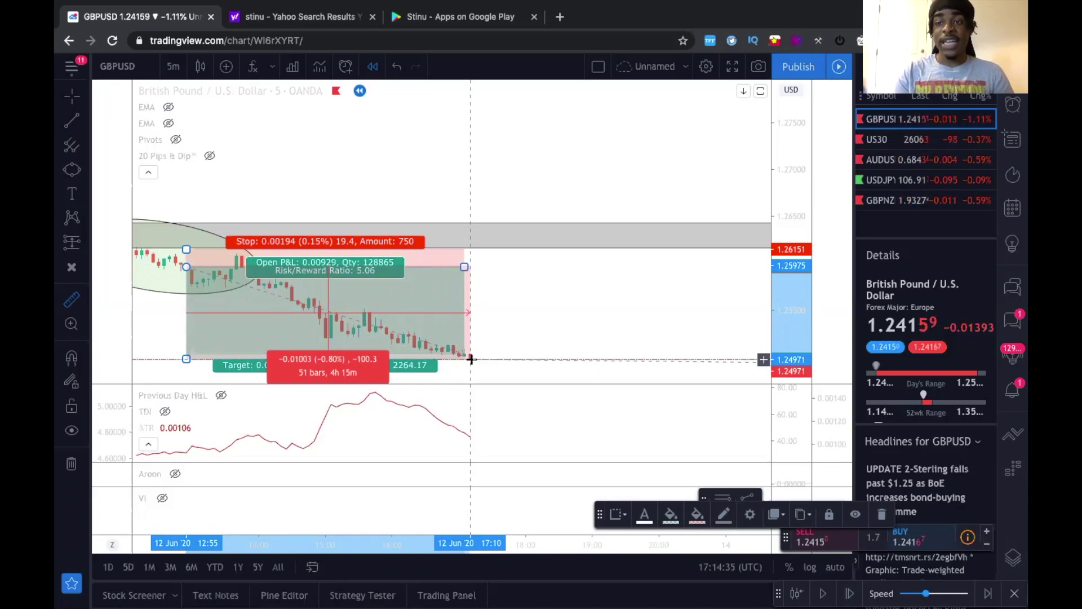
{"action": "left_click", "coordinate": [520, 326]}
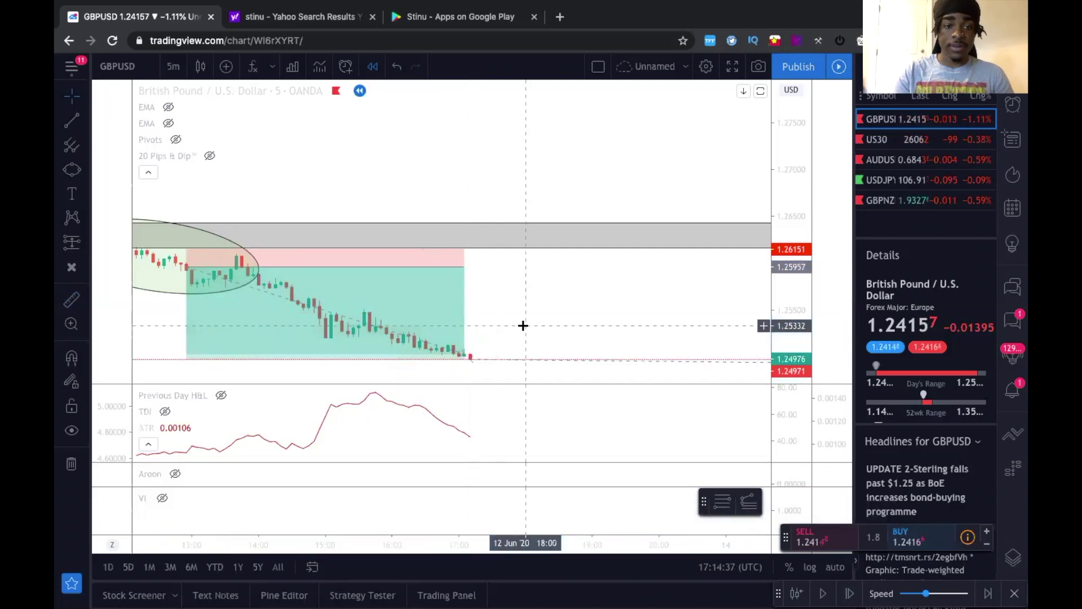
{"action": "scroll", "coordinate": [445, 512], "scroll_direction": "down", "scroll_amount": 3}
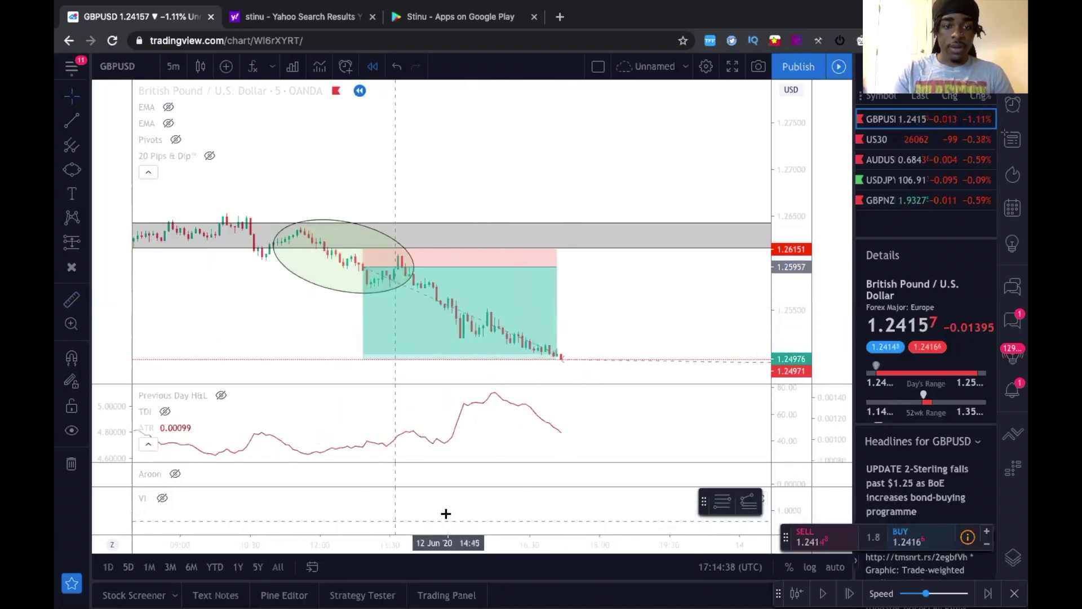
- Finish the parallel channel on the AUDUSD hourly chart and pan to centre its breakout
{"action": "left_click", "coordinate": [173, 66]}
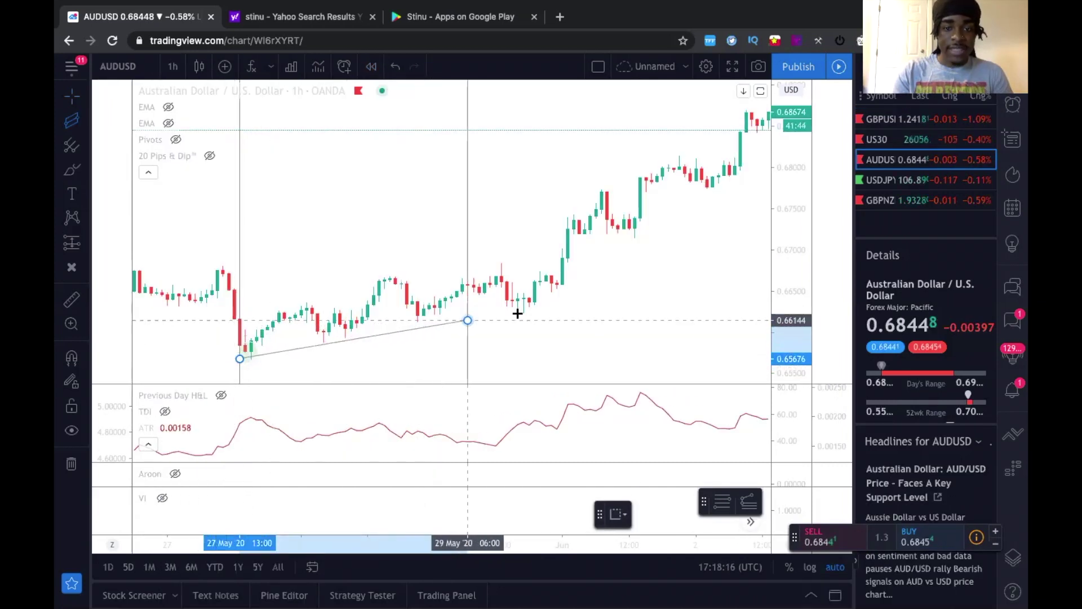
{"action": "left_click", "coordinate": [567, 304]}
{"action": "left_click", "coordinate": [505, 309]}
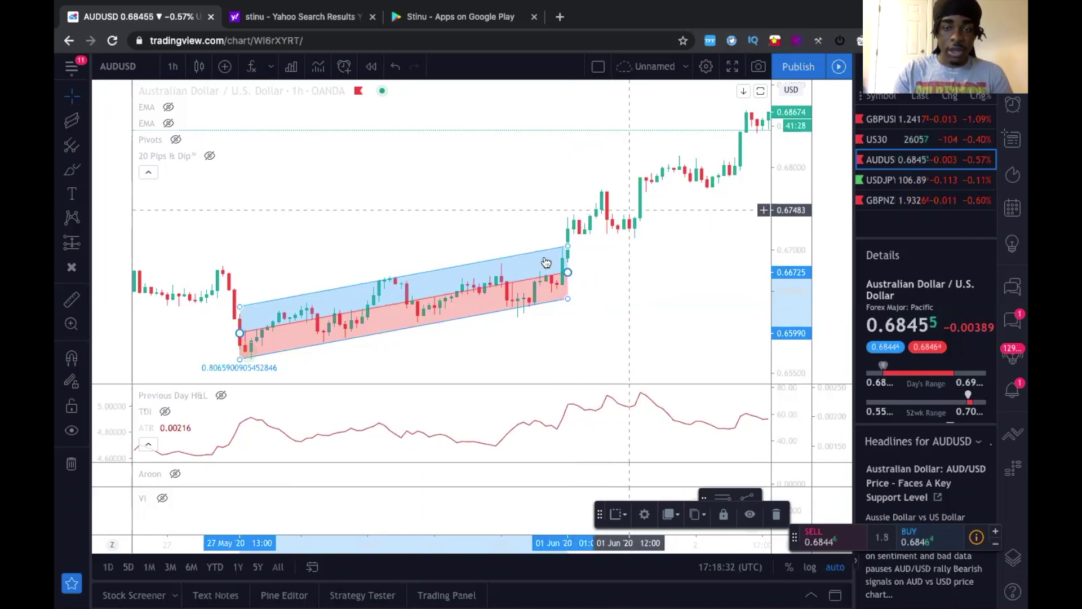
{"action": "left_click_drag", "start_coordinate": [493, 228], "coordinate": [381, 228]}
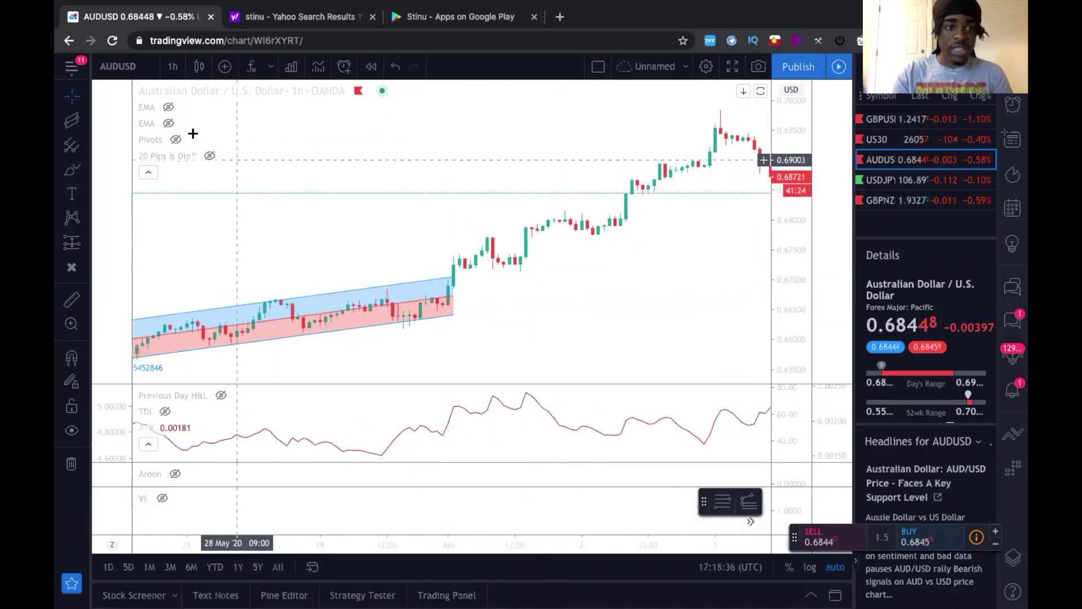
{"action": "left_click_drag", "start_coordinate": [174, 280], "coordinate": [259, 279]}
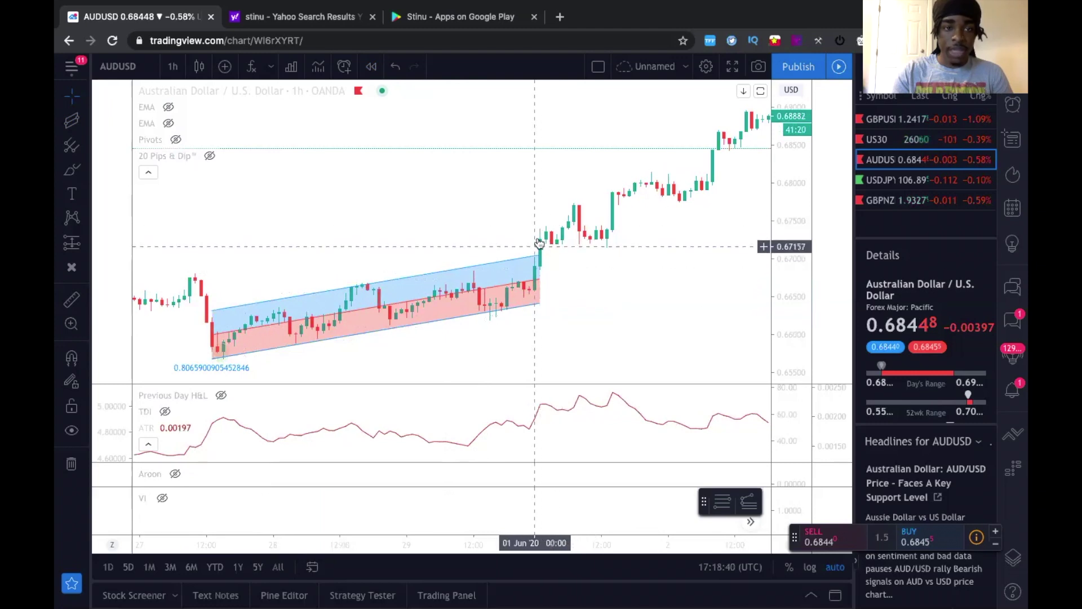
- Draw a small ellipse around the breakout candle above the rising channel near 0.6703
{"action": "left_click", "coordinate": [86, 168]}
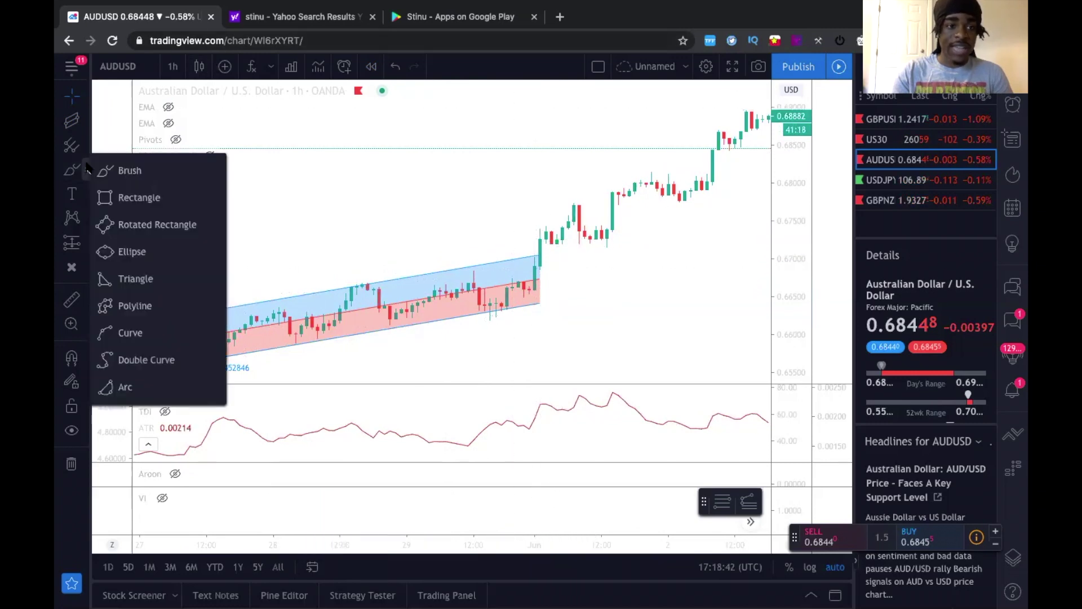
{"action": "left_click", "coordinate": [130, 252]}
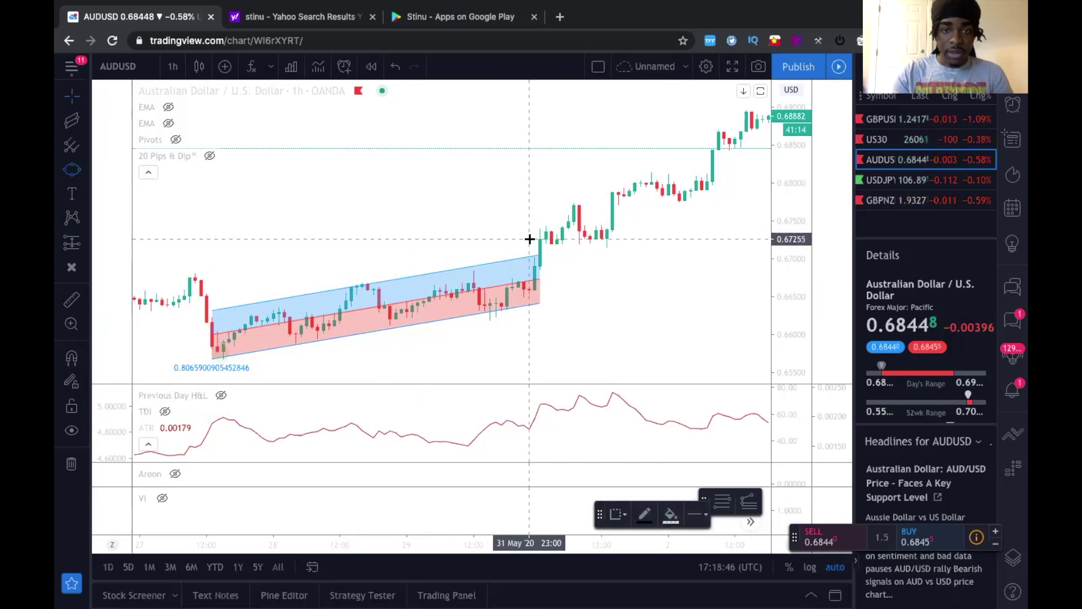
{"action": "left_click", "coordinate": [549, 257]}
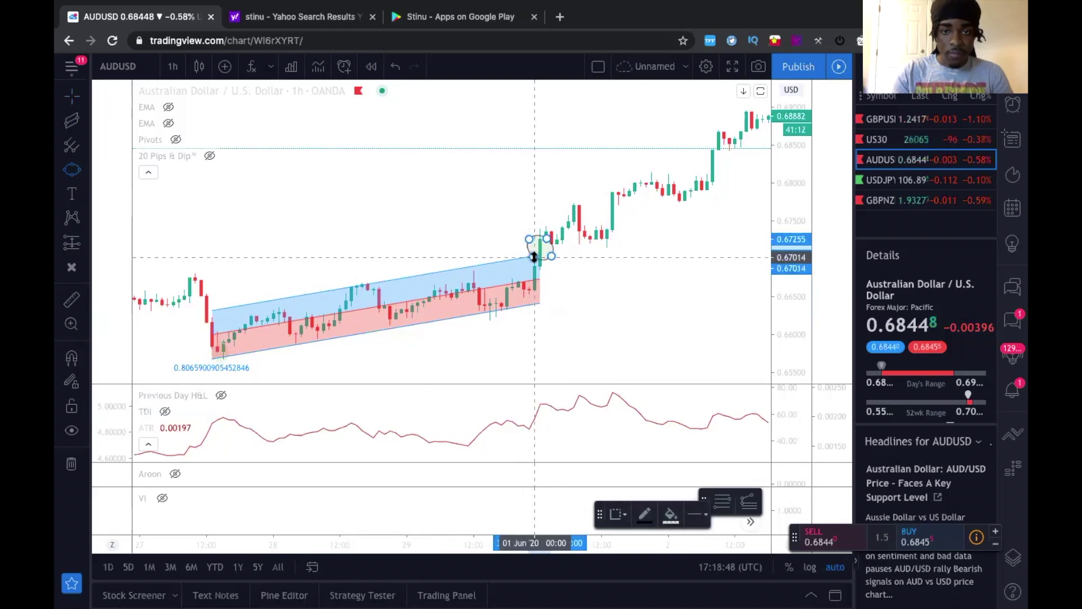
{"action": "left_click", "coordinate": [533, 257]}
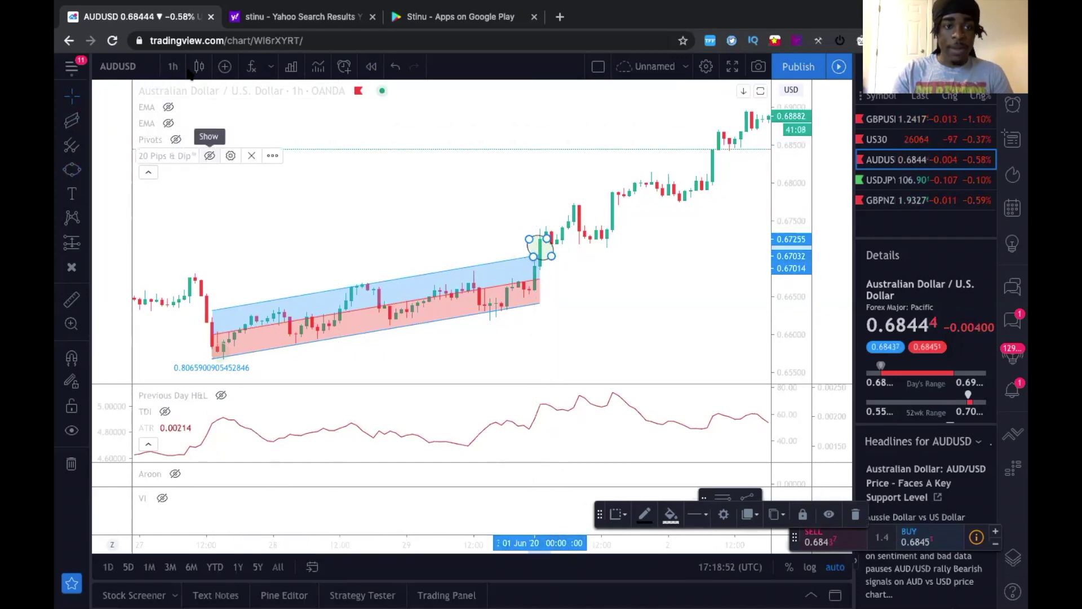
- Switch the AUDUSD chart to 5-minute candles and scroll to the latest bars
{"action": "left_click", "coordinate": [172, 66]}
{"action": "left_click", "coordinate": [201, 186]}
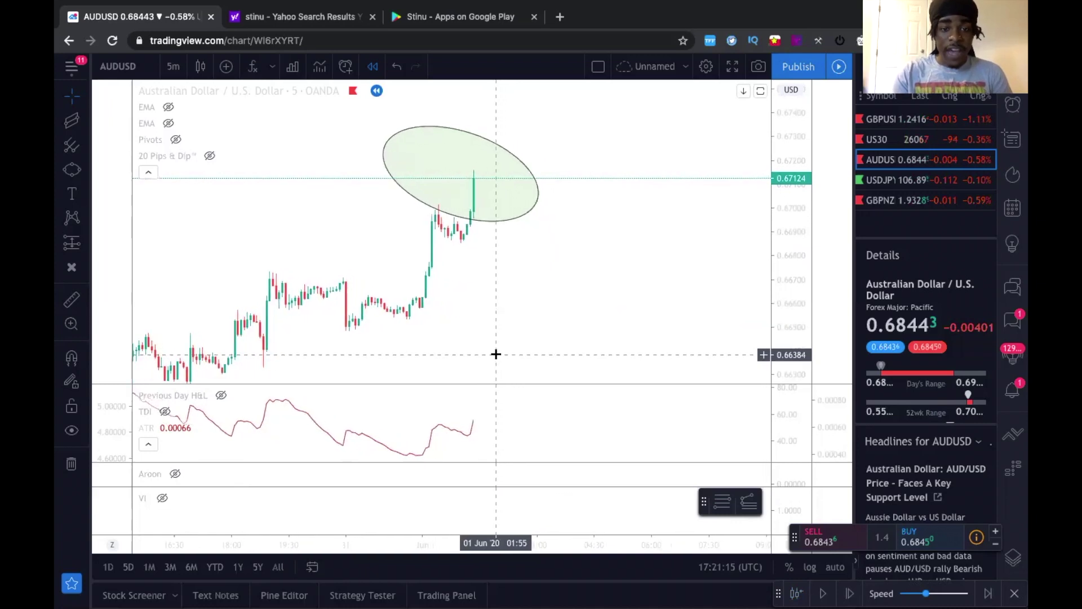
{"action": "scroll", "coordinate": [288, 528], "scroll_direction": "up", "scroll_amount": 2}
{"action": "scroll", "coordinate": [287, 528], "scroll_direction": "down", "scroll_amount": 1}
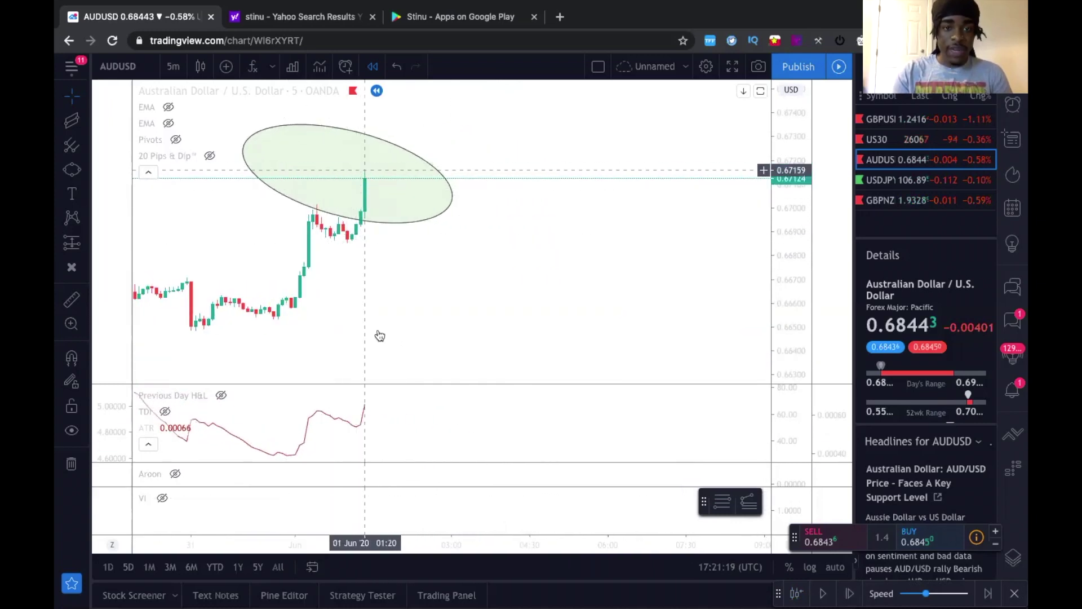
{"action": "scroll", "coordinate": [446, 349], "scroll_direction": "right", "scroll_amount": 2}
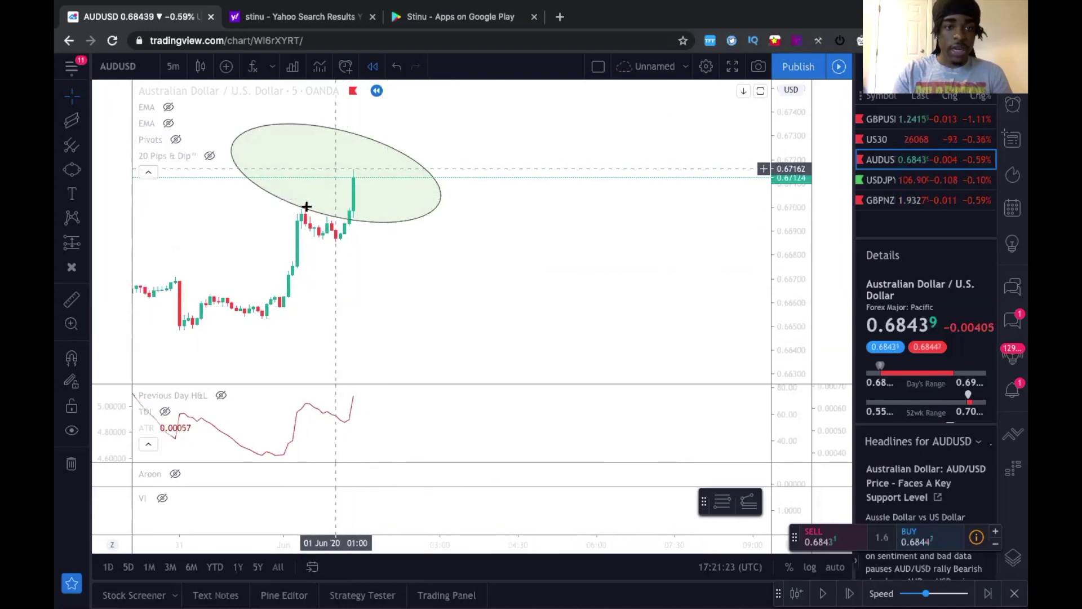
- Place a long position at the breakout candle's high with a 14.2-pip stop
{"action": "left_click", "coordinate": [82, 244]}
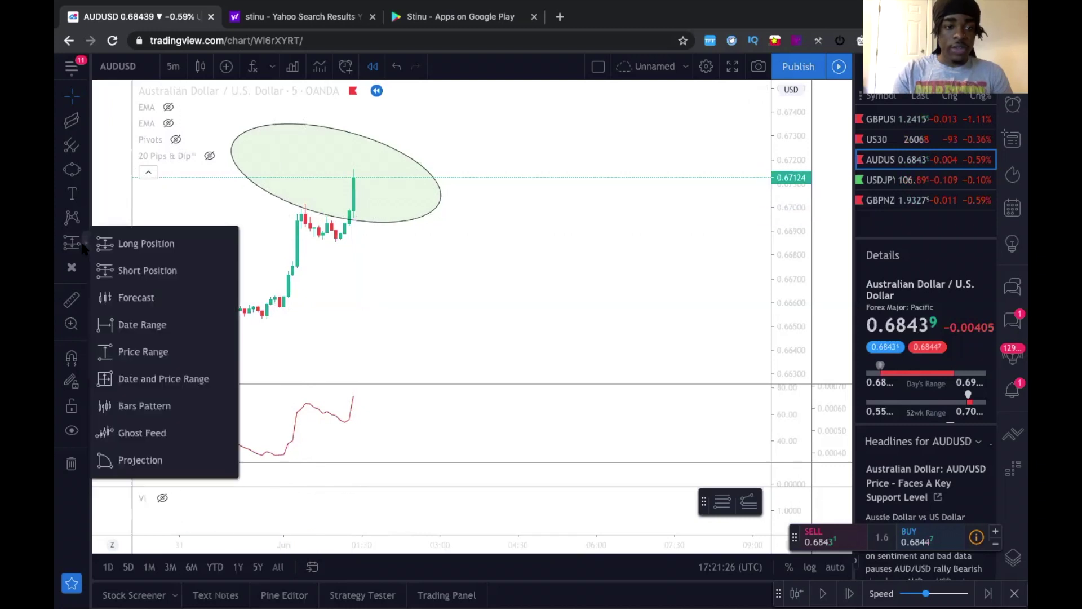
{"action": "left_click", "coordinate": [105, 245]}
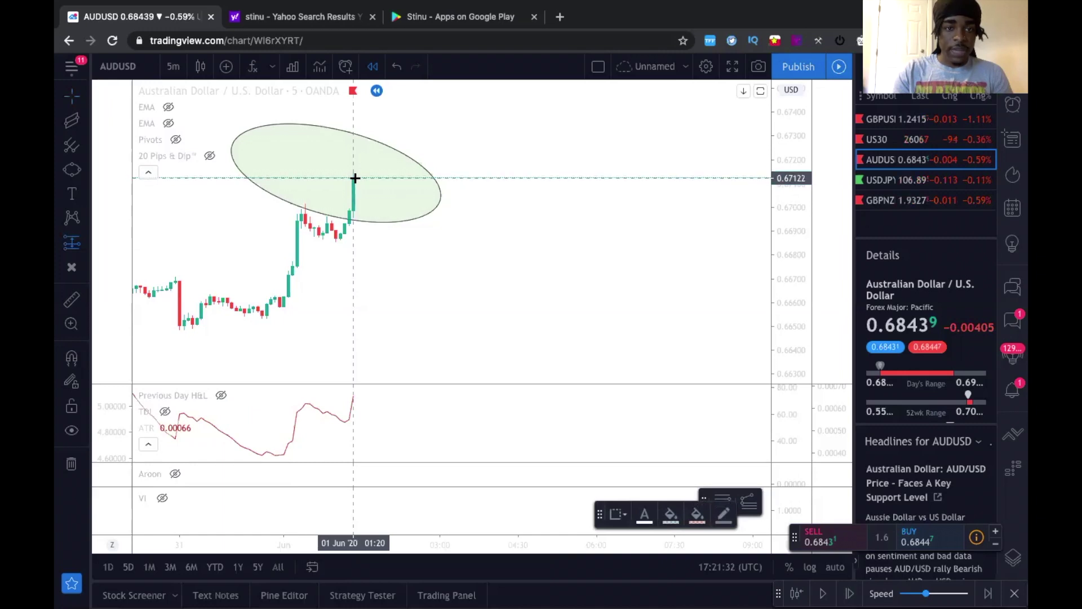
{"action": "left_click", "coordinate": [354, 178]}
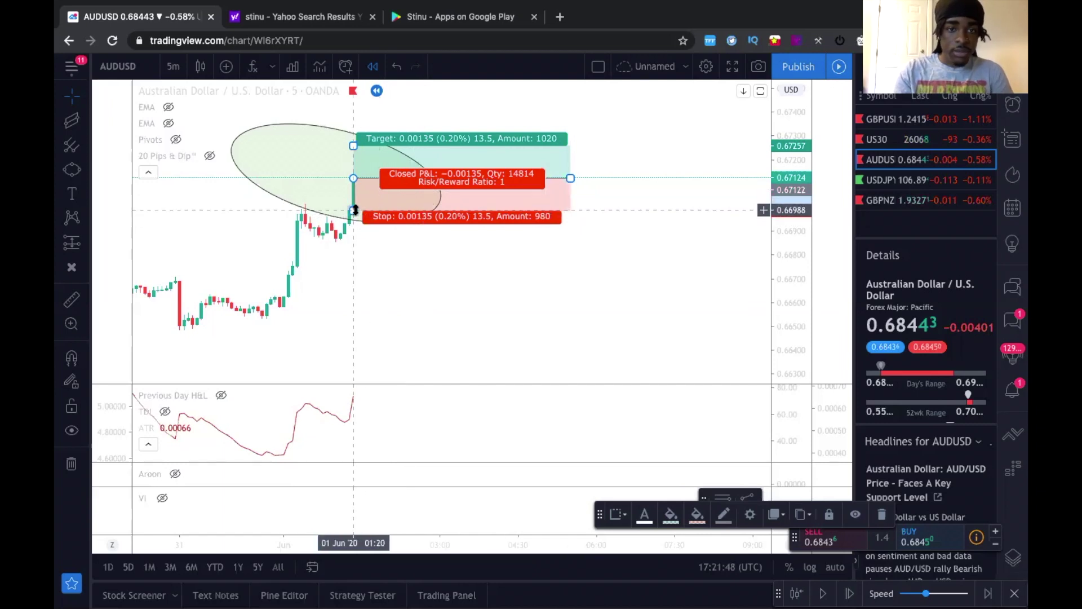
{"action": "left_click_drag", "start_coordinate": [355, 210], "coordinate": [355, 211]}
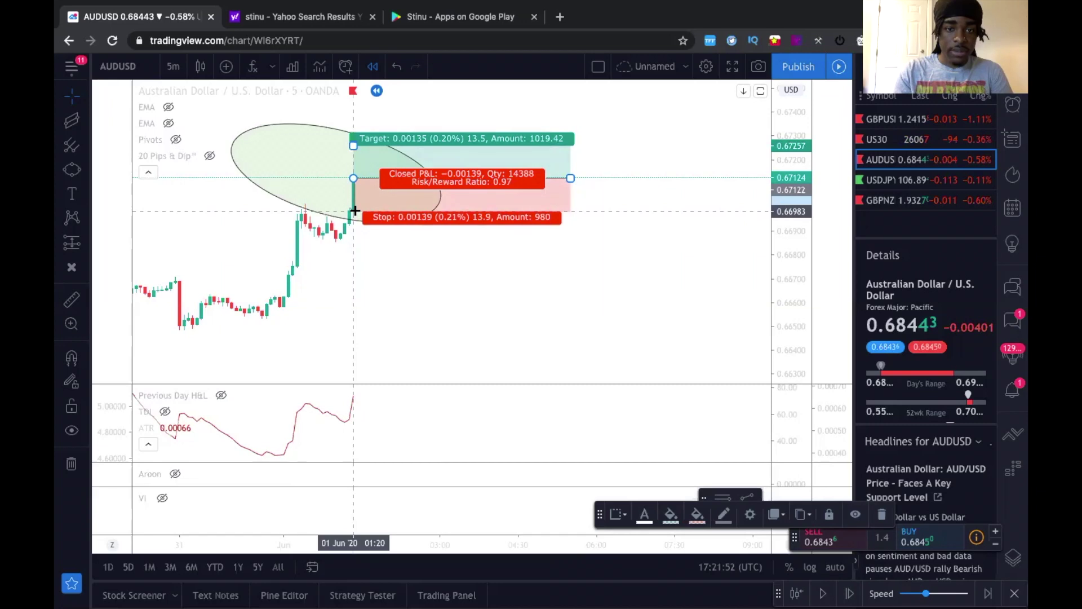
{"action": "left_click_drag", "start_coordinate": [355, 210], "coordinate": [355, 212]}
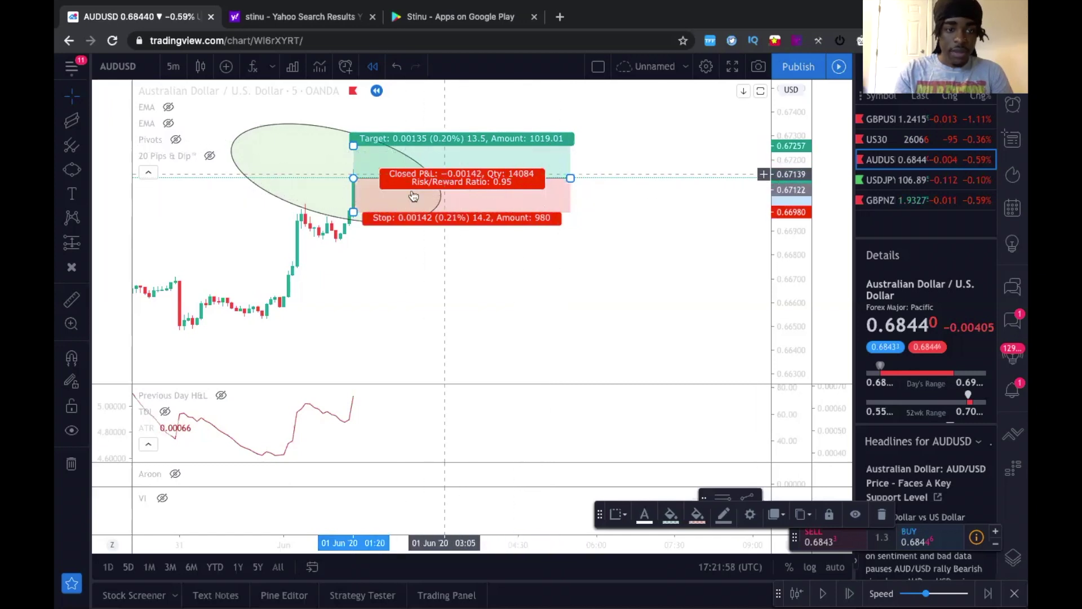
{"action": "left_click", "coordinate": [696, 222]}
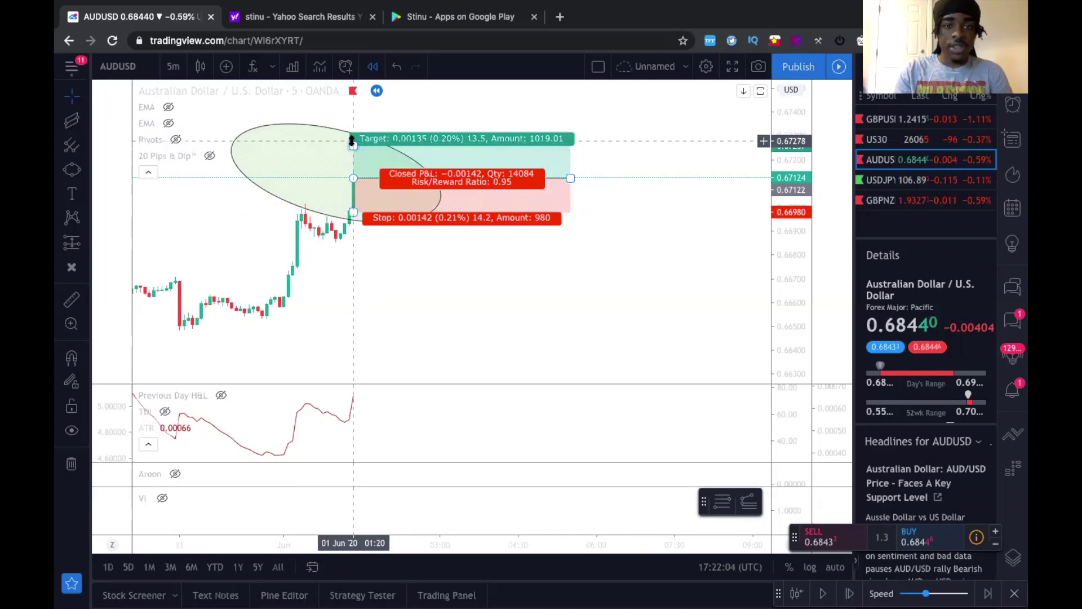
- Raise the long position's target to about 50.1 pips, roughly 3.5R
{"action": "left_click_drag", "start_coordinate": [352, 140], "coordinate": [353, 102]}
{"action": "left_click_drag", "start_coordinate": [795, 160], "coordinate": [782, 261]}
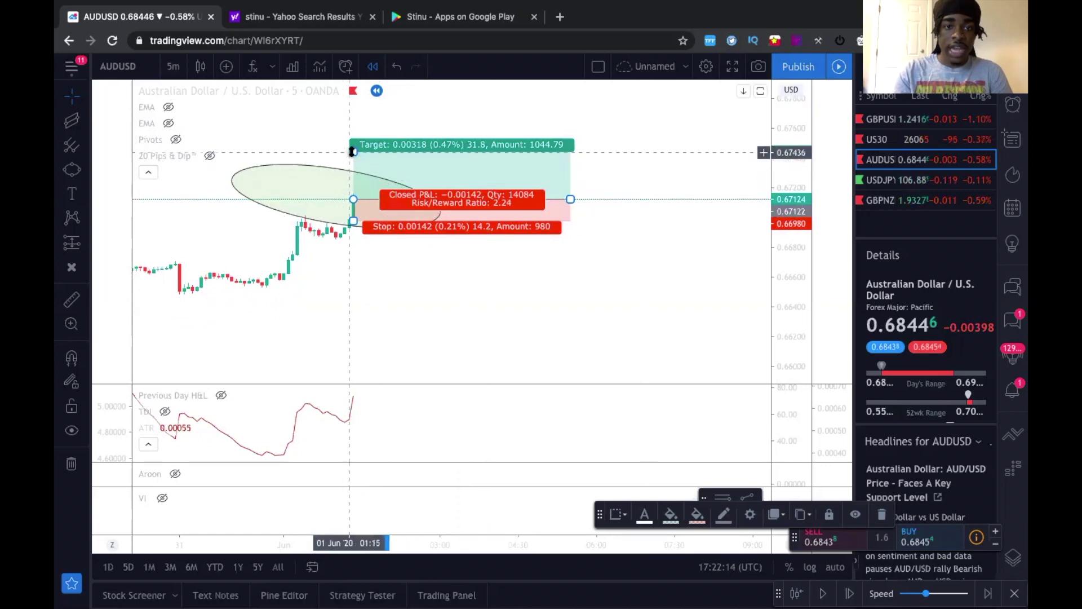
{"action": "left_click_drag", "start_coordinate": [352, 151], "coordinate": [352, 124]}
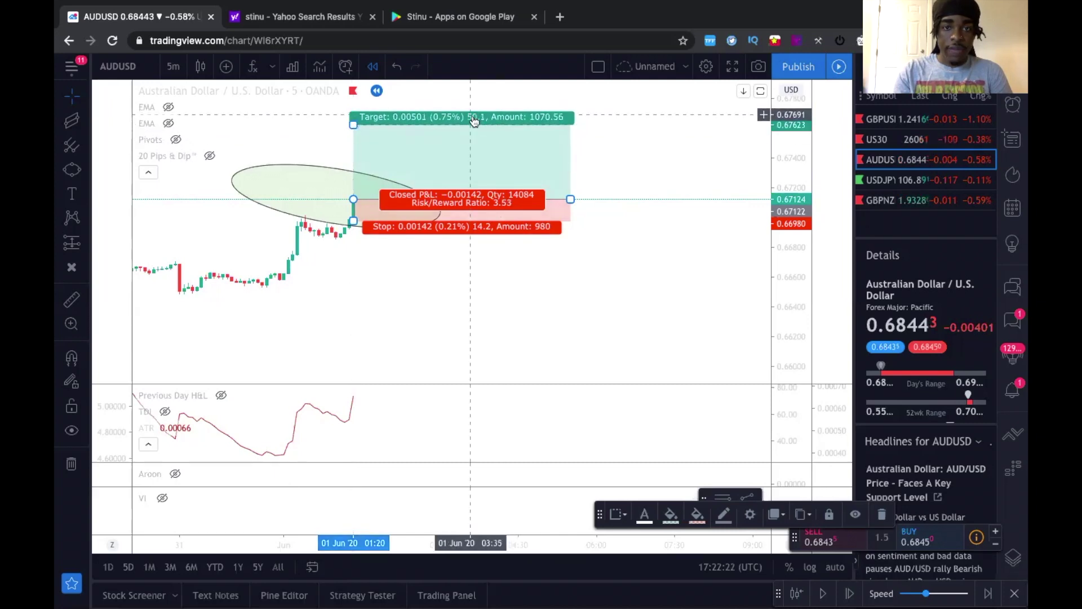
- Deselect the AUDUSD long so only its profit and stop zones show
{"action": "left_click", "coordinate": [445, 253]}
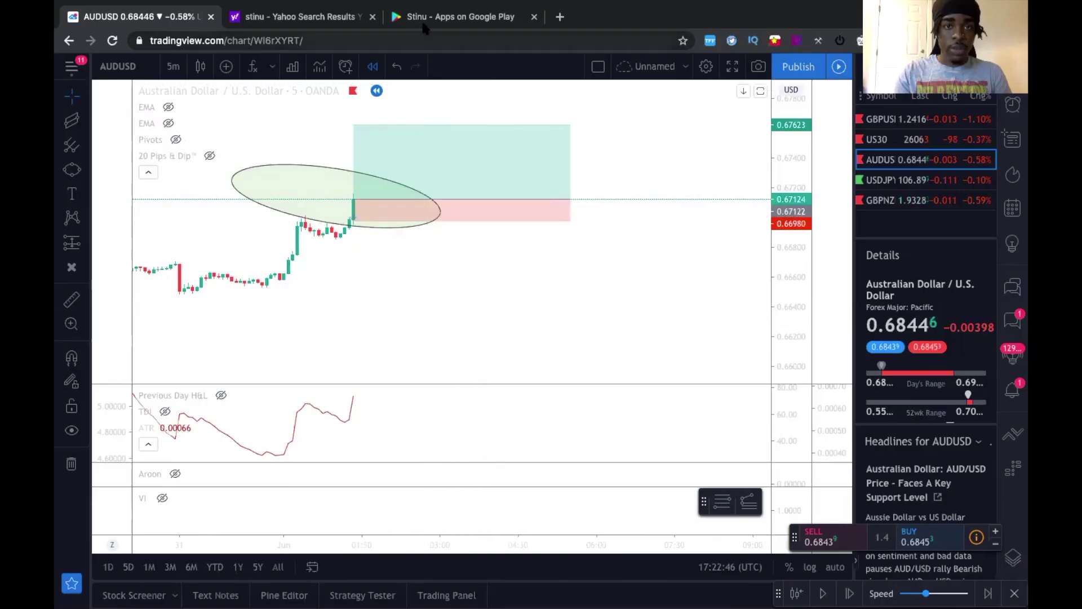
- Browse the Stinu listing's screenshots, then reselect the AUDUSD long showing 14.2-pip stop and 50.1-pip target
{"action": "left_click", "coordinate": [415, 18]}
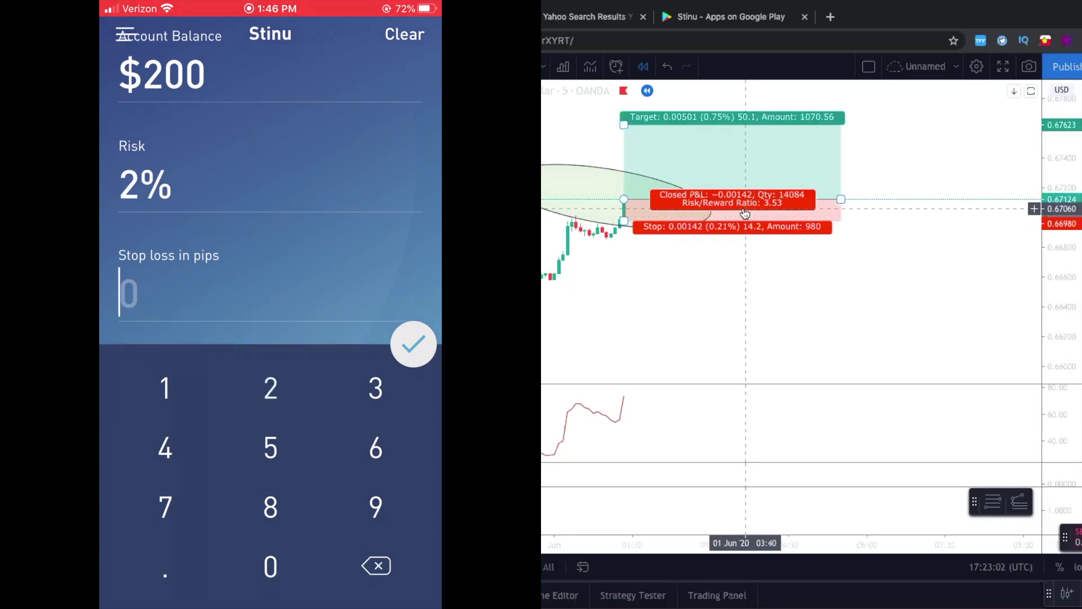
{"action": "left_click", "coordinate": [723, 16]}
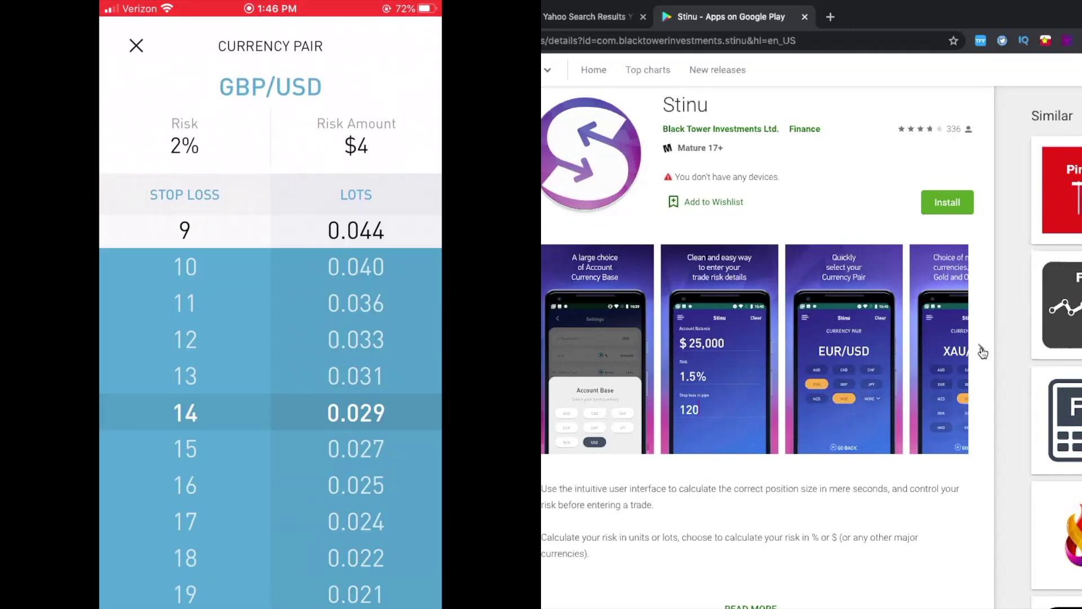
{"action": "left_click", "coordinate": [980, 351]}
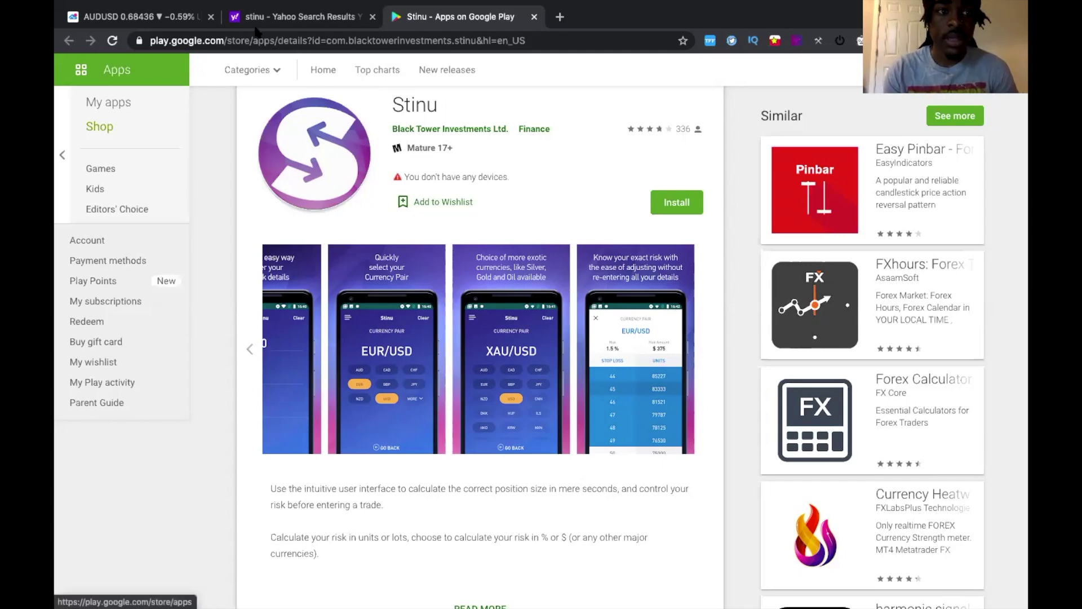
{"action": "key", "text": "ctrl+1"}
{"action": "left_click", "coordinate": [385, 155]}
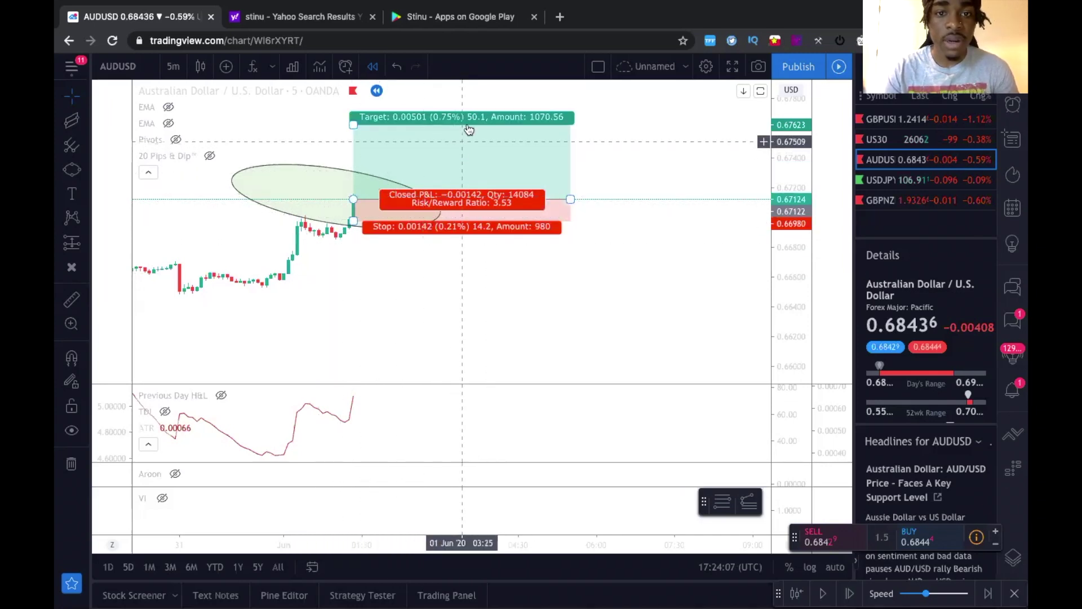
- Check the long position's labels and stretch it further forward in time
{"action": "left_click", "coordinate": [604, 335]}
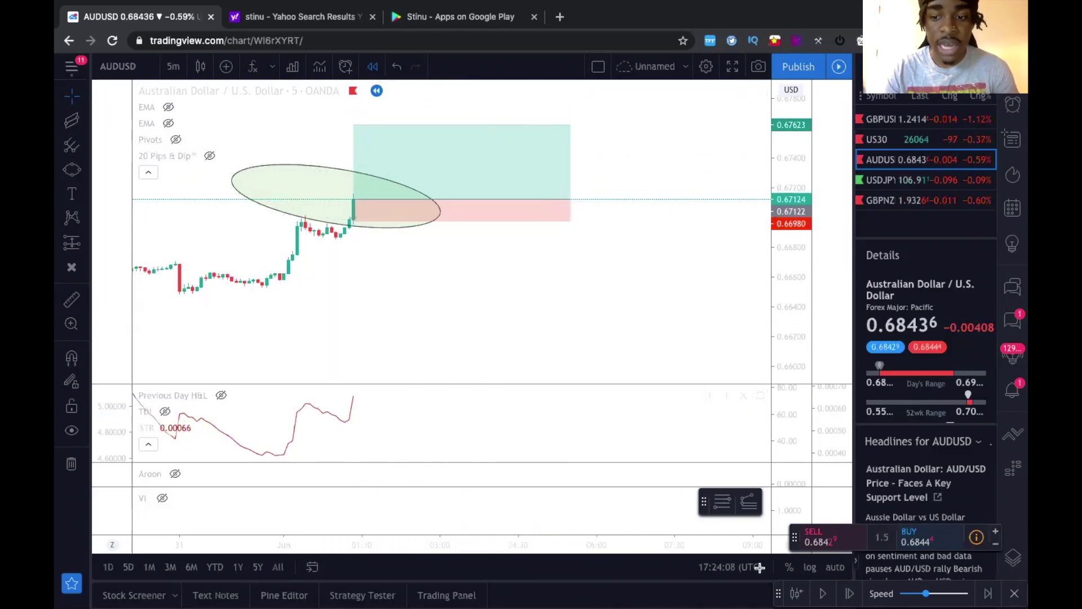
{"action": "left_click", "coordinate": [498, 219]}
{"action": "left_click", "coordinate": [503, 235]}
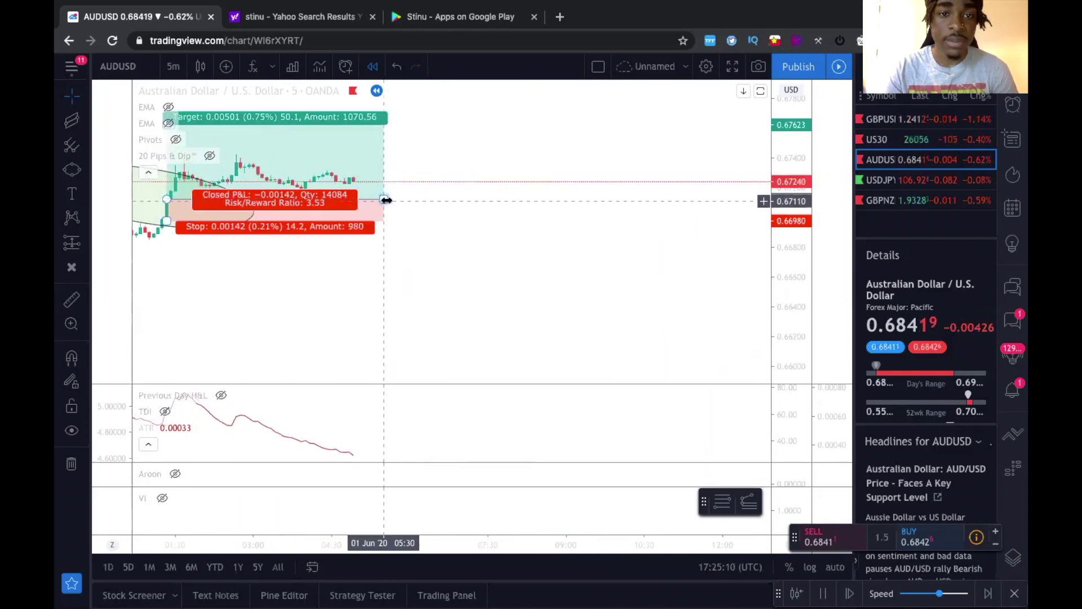
{"action": "left_click_drag", "start_coordinate": [386, 199], "coordinate": [468, 198]}
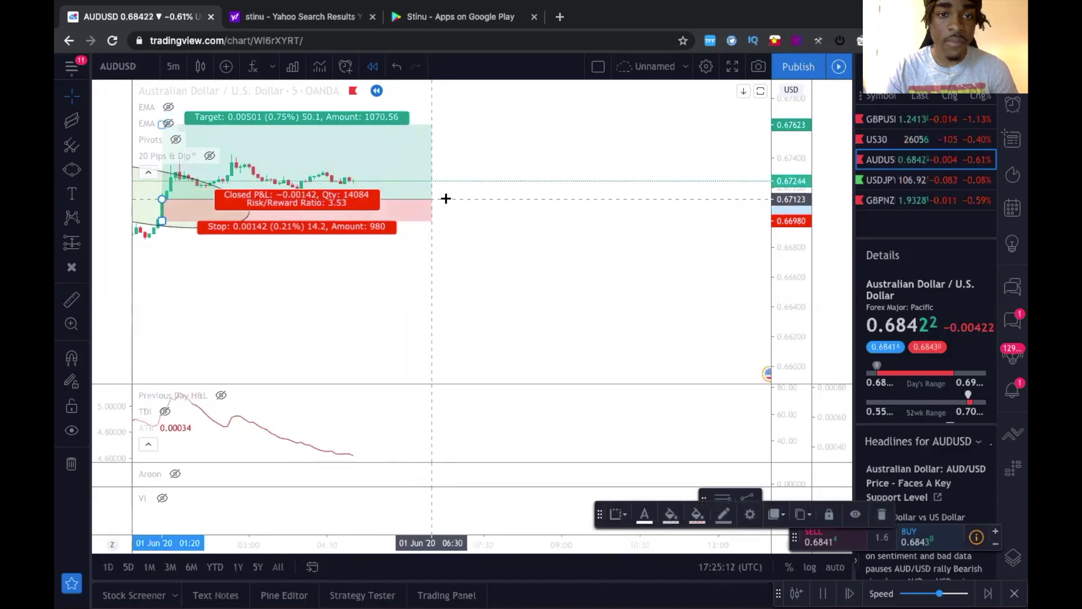
- Stretch the long further right, fit the price scale, speed up replay and widen candle spacing
{"action": "left_click_drag", "start_coordinate": [468, 199], "coordinate": [488, 199]}
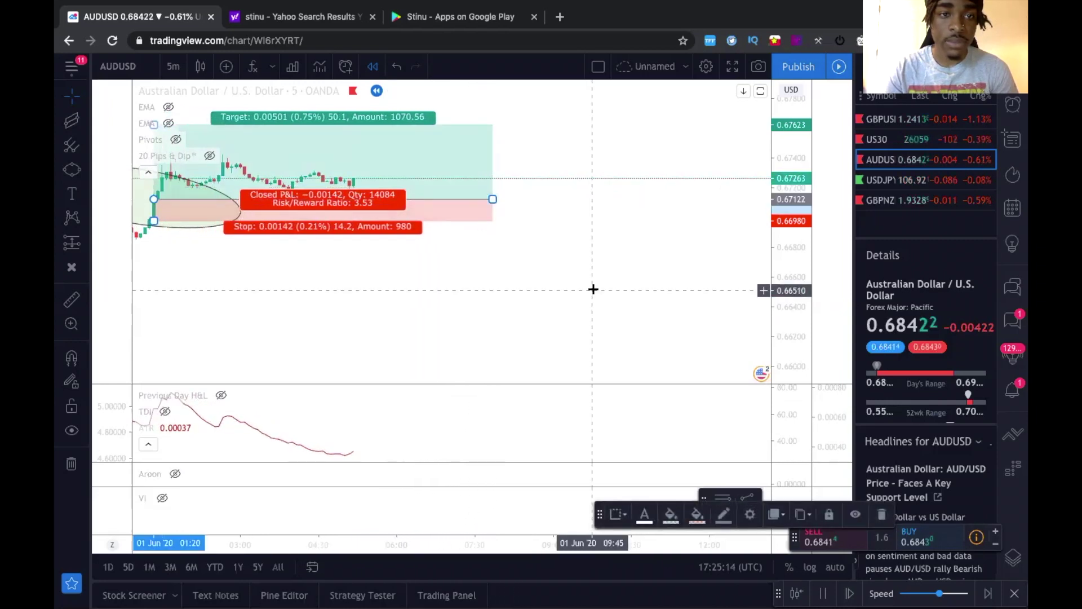
{"action": "left_click", "coordinate": [593, 288]}
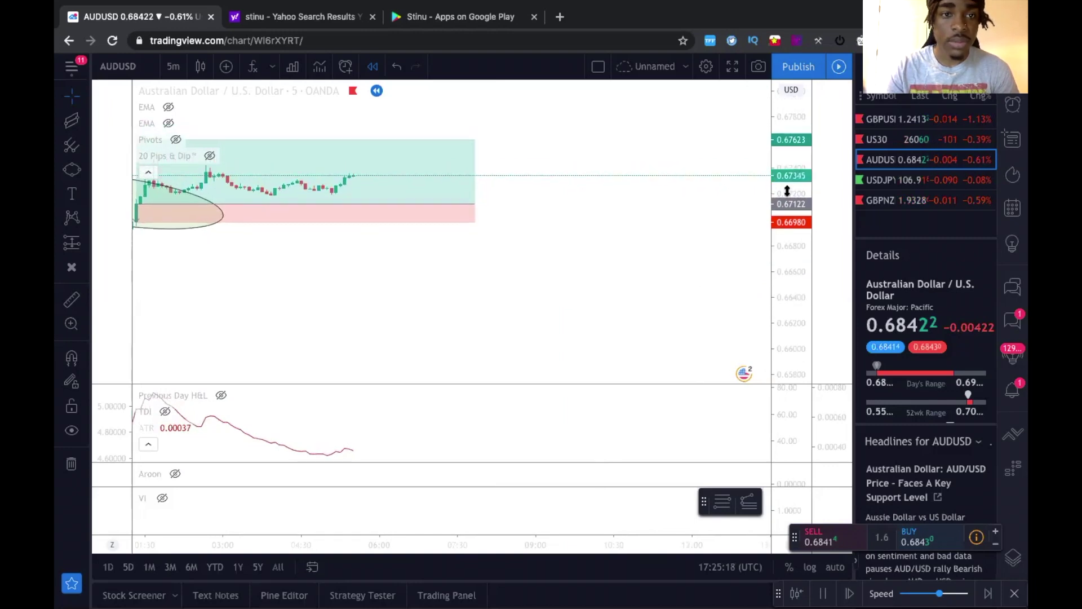
{"action": "left_click_drag", "start_coordinate": [788, 150], "coordinate": [787, 197]}
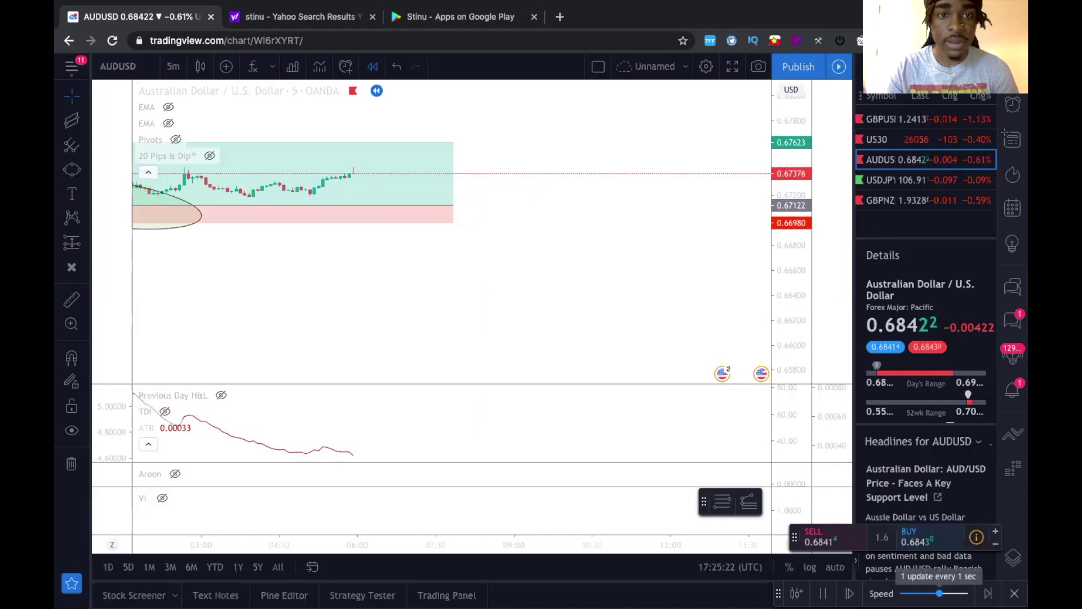
{"action": "left_click_drag", "start_coordinate": [939, 593], "coordinate": [952, 594]}
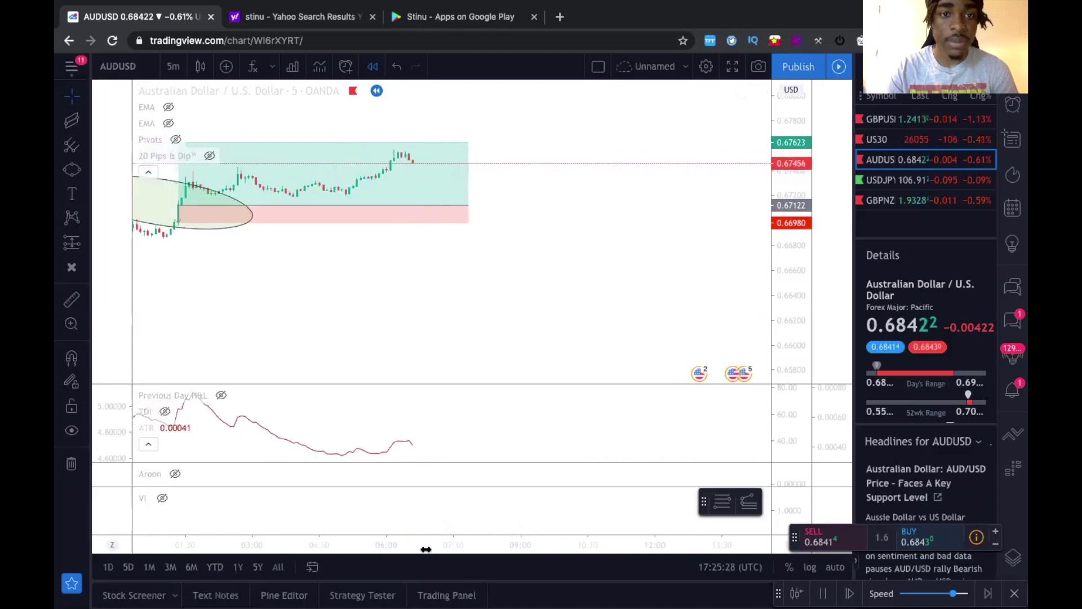
{"action": "left_click_drag", "start_coordinate": [324, 546], "coordinate": [451, 546]}
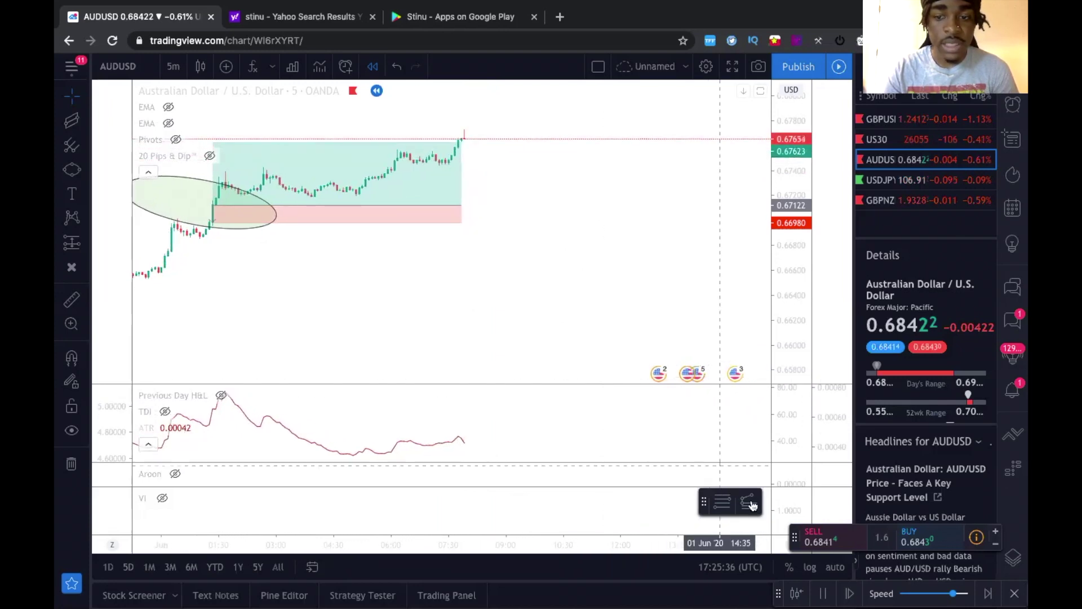
- Measure a 26.6-pip, 98-bar span from inside the long position rightward
{"action": "left_click", "coordinate": [72, 298]}
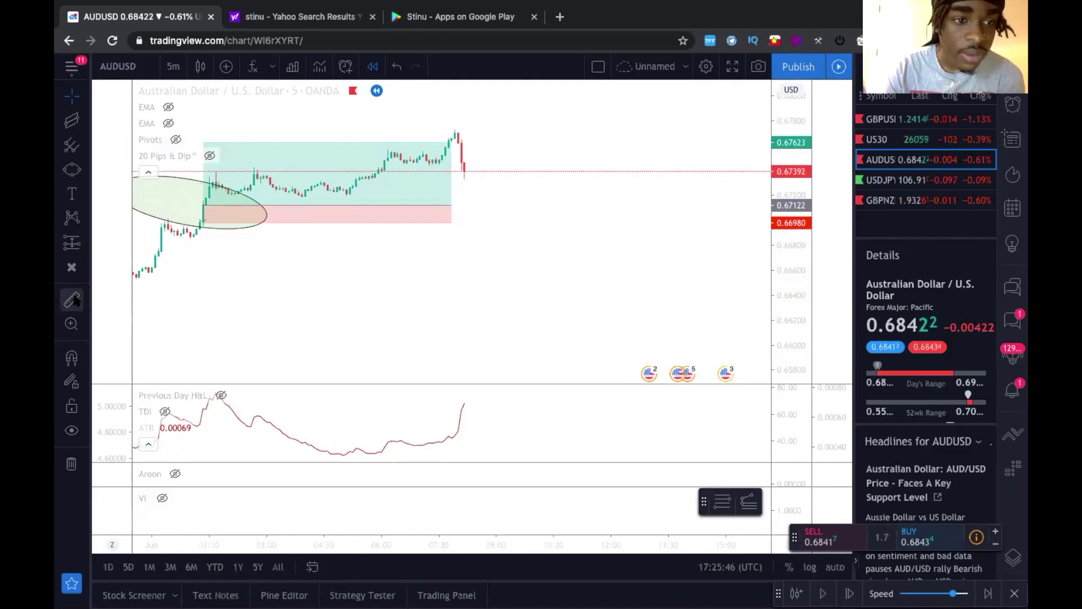
{"action": "left_click_drag", "start_coordinate": [204, 203], "coordinate": [454, 140]}
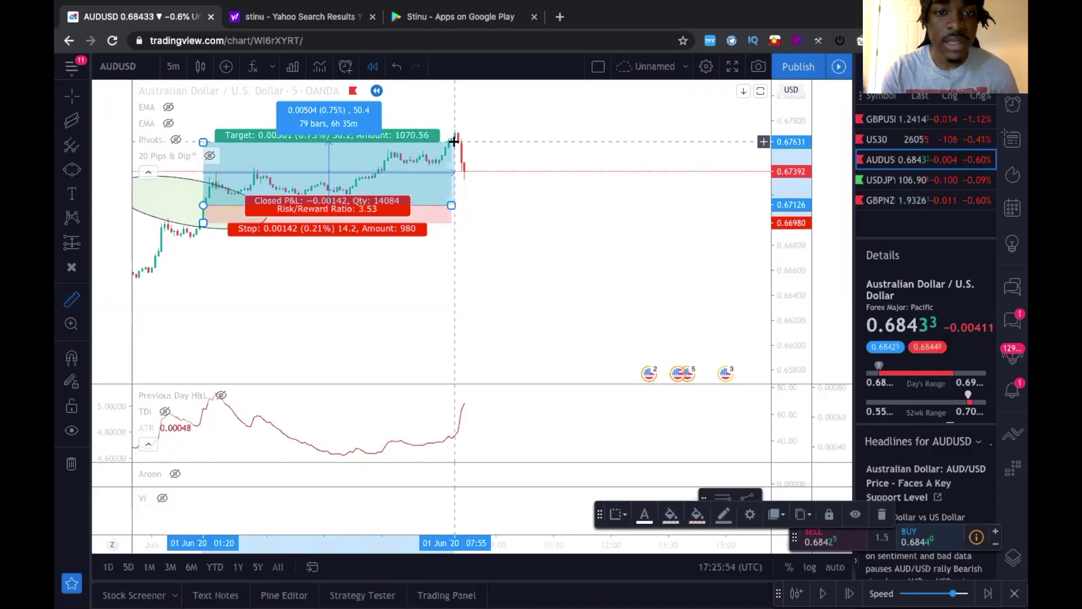
{"action": "left_click_drag", "start_coordinate": [454, 141], "coordinate": [515, 186]}
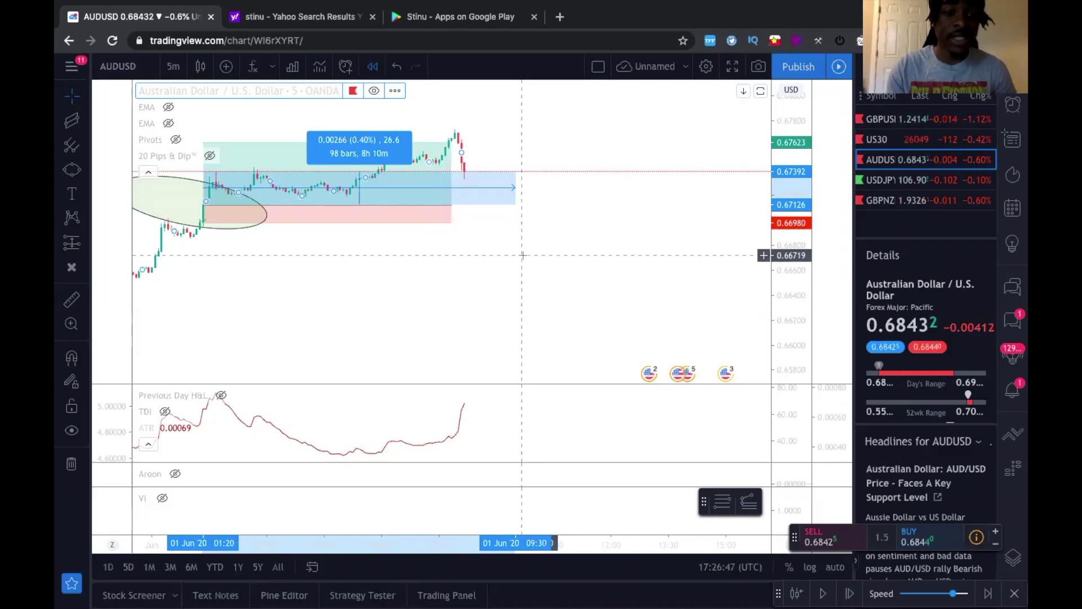
- Toggle the long position's target and stop labels to recheck them, then squeeze the price scale slightly
{"action": "left_click", "coordinate": [372, 185]}
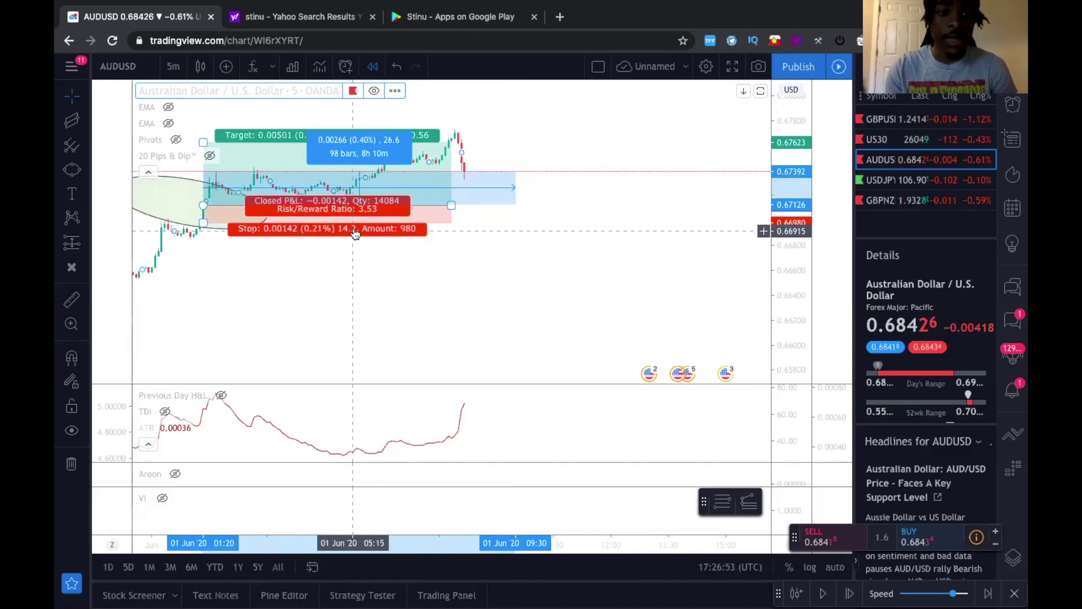
{"action": "left_click", "coordinate": [469, 269]}
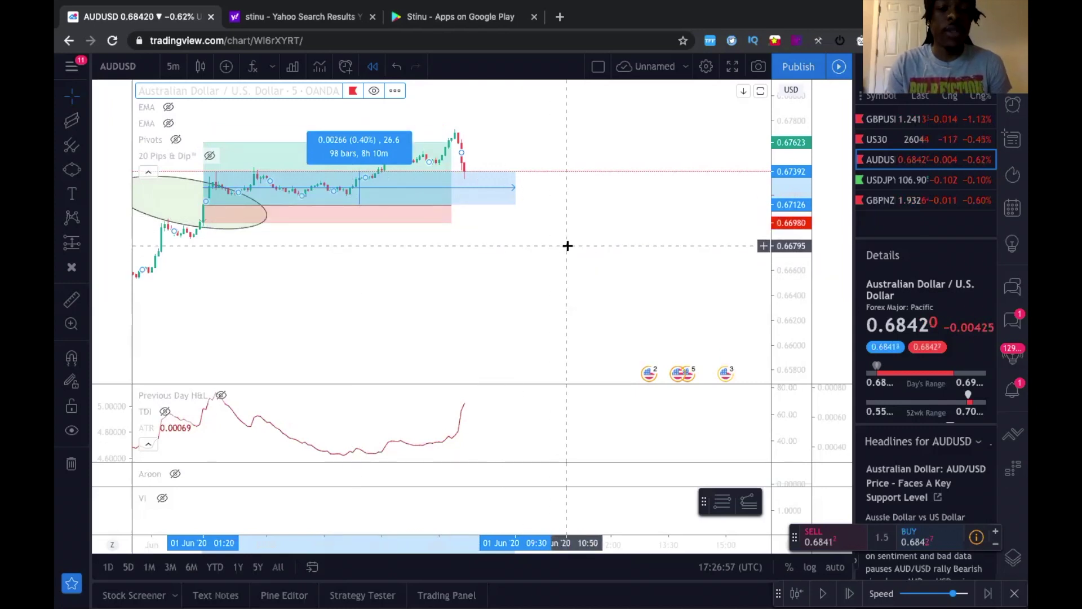
{"action": "left_click", "coordinate": [383, 220]}
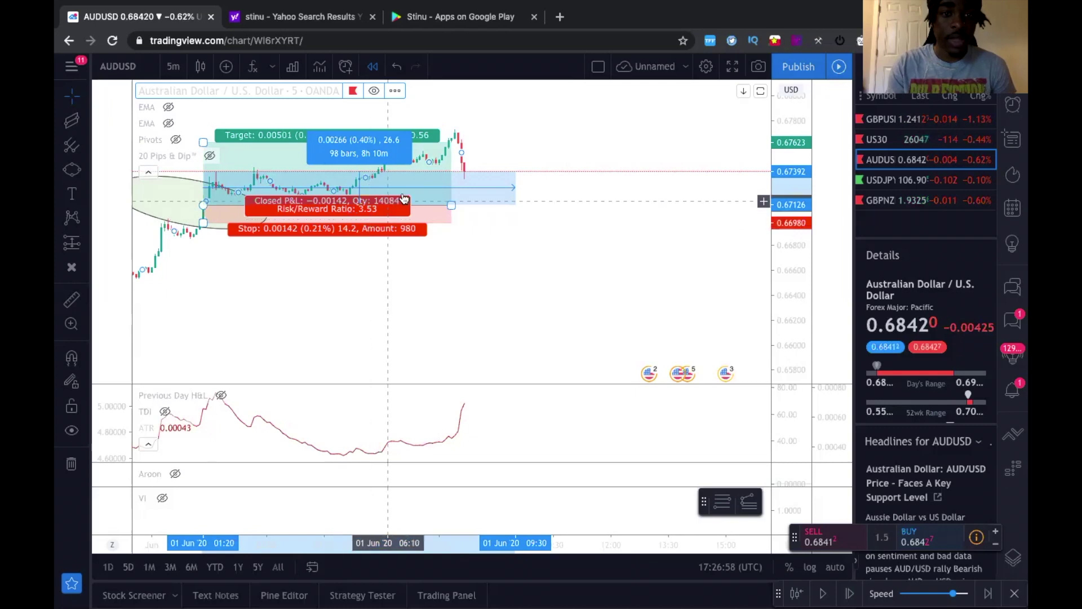
{"action": "left_click", "coordinate": [415, 258]}
{"action": "left_click", "coordinate": [381, 223]}
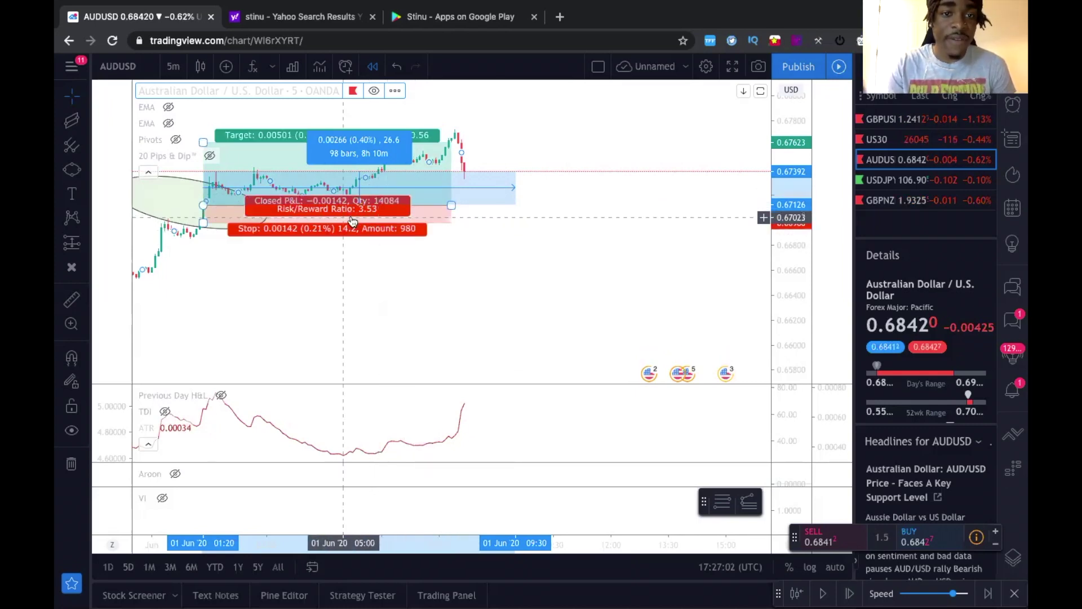
{"action": "left_click", "coordinate": [439, 231]}
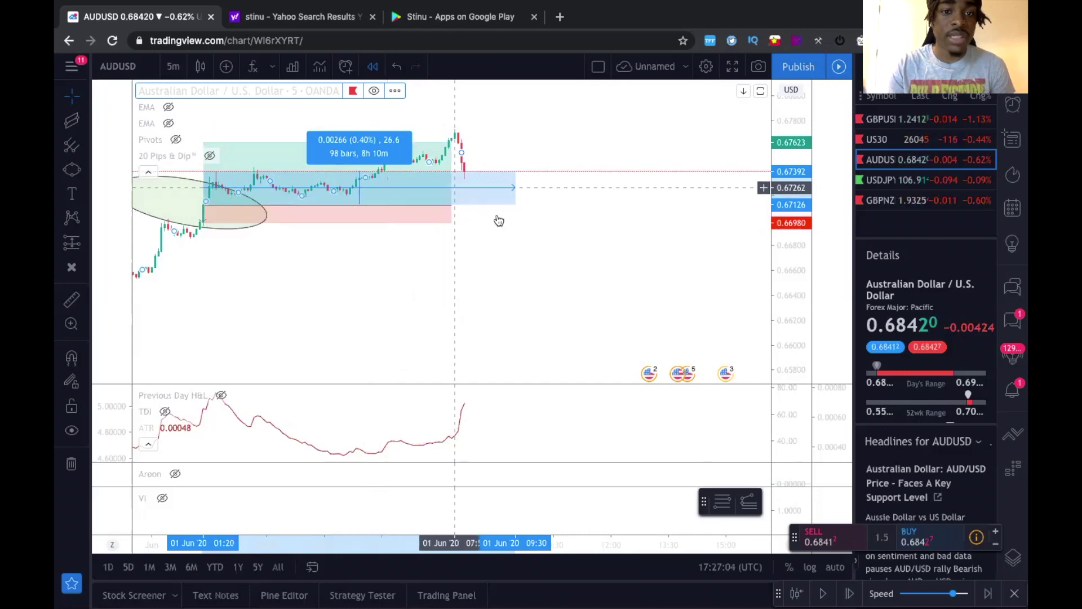
{"action": "left_click", "coordinate": [416, 172]}
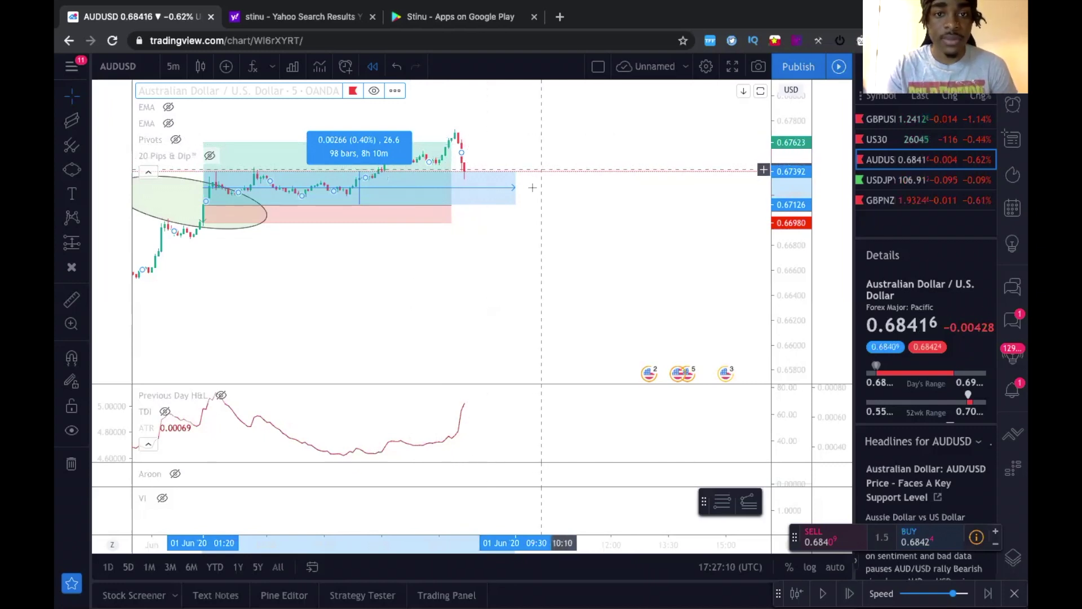
{"action": "left_click_drag", "start_coordinate": [792, 249], "coordinate": [790, 258]}
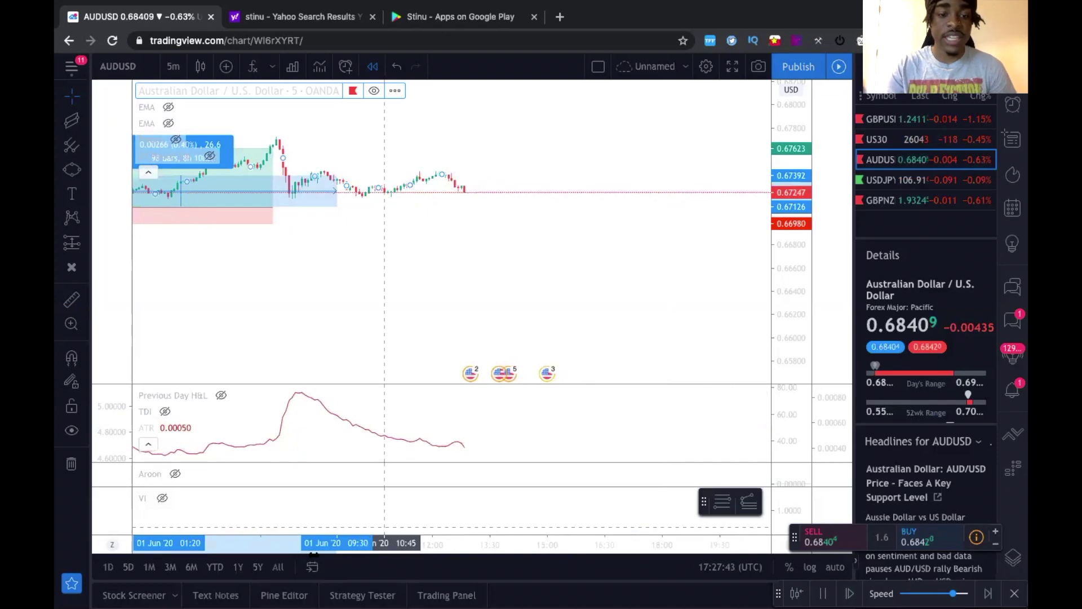
- Extend the long position's right edge over the newer candles climbing past its target
{"action": "left_click_drag", "start_coordinate": [313, 555], "coordinate": [536, 581]}
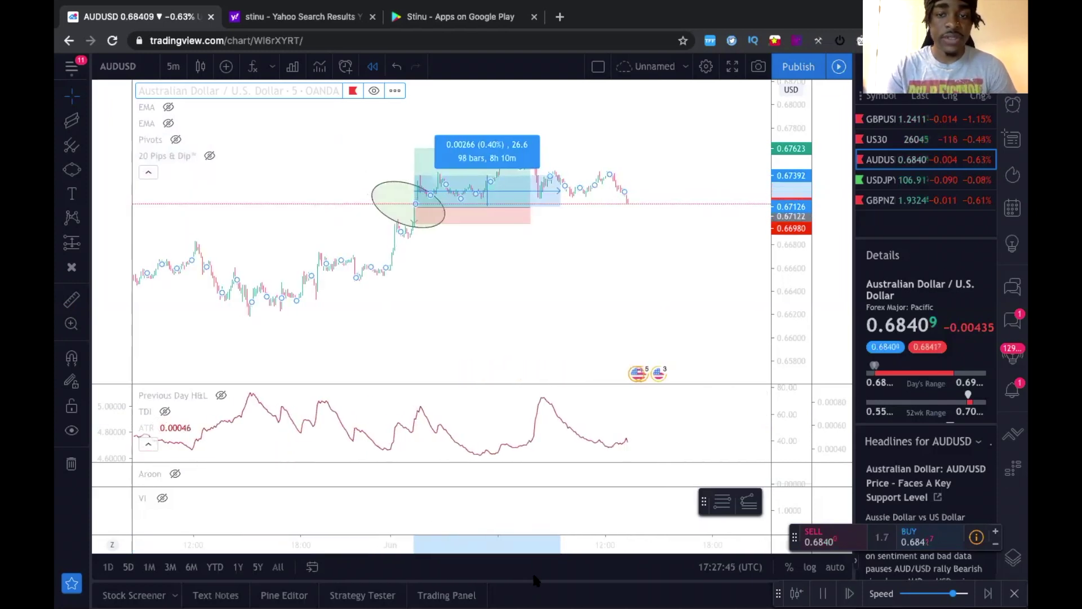
{"action": "left_click_drag", "start_coordinate": [486, 542], "coordinate": [383, 534]}
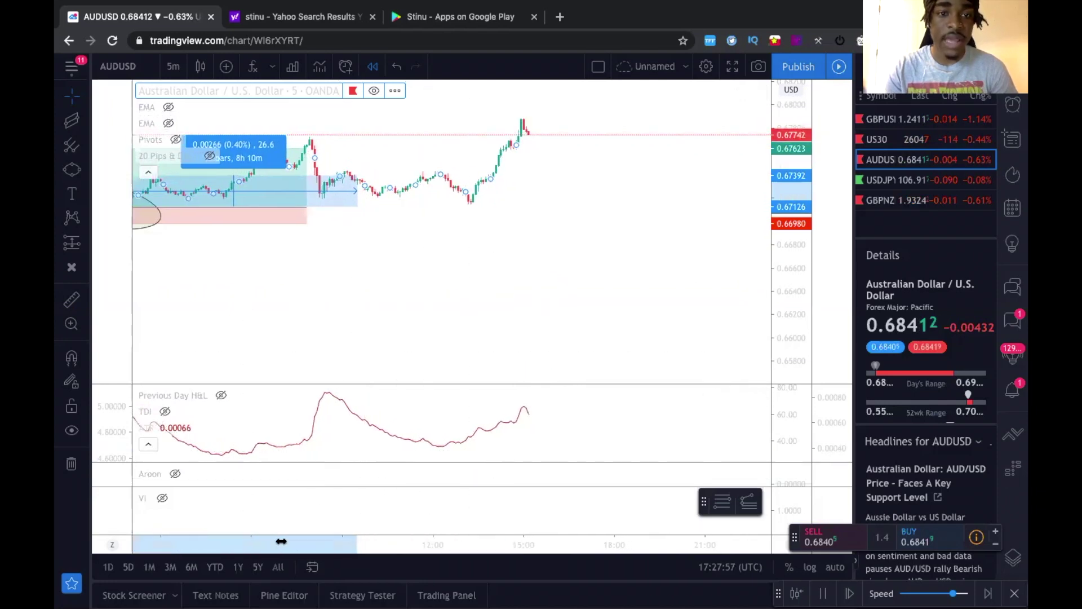
{"action": "left_click", "coordinate": [414, 521]}
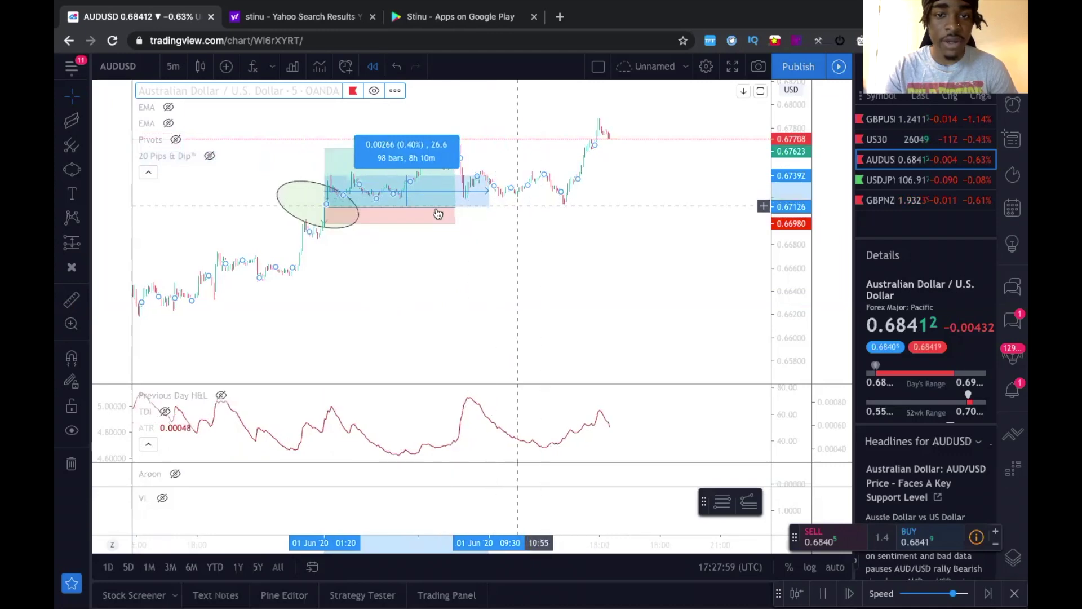
{"action": "left_click_drag", "start_coordinate": [456, 207], "coordinate": [573, 203]}
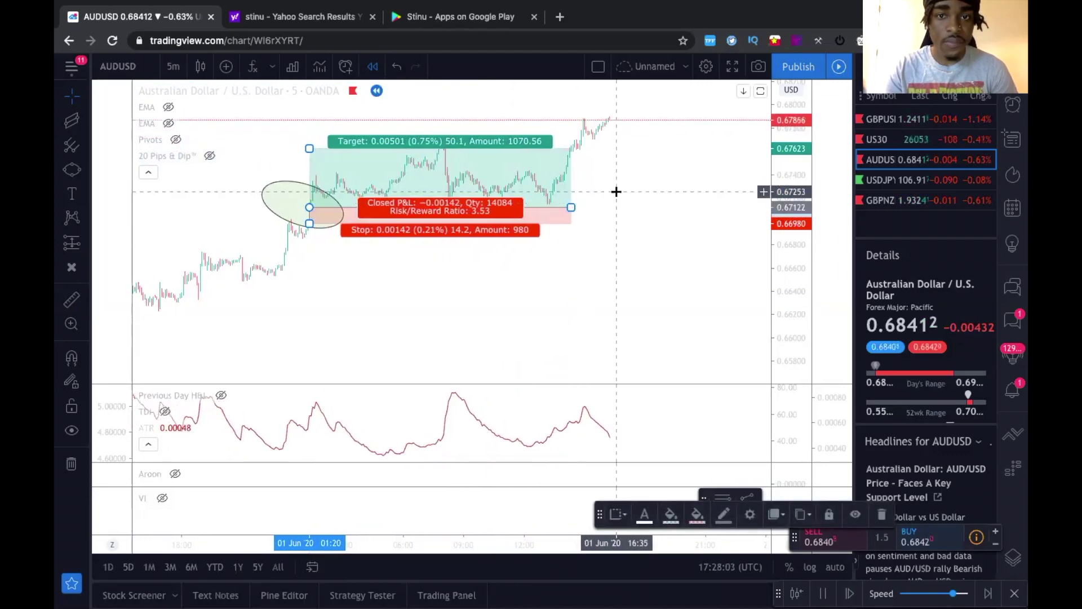
{"action": "left_click", "coordinate": [603, 180]}
- Drag the long position's target up to about 82 pips (5.75 R/R), then pause the replay
{"action": "left_click_drag", "start_coordinate": [308, 148], "coordinate": [306, 110]}
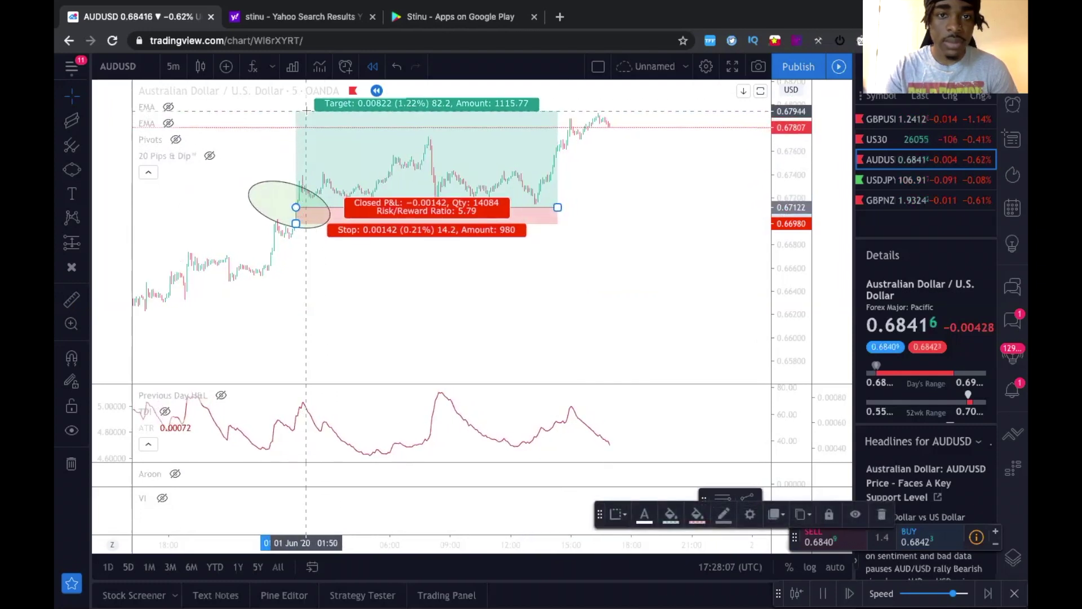
{"action": "left_click", "coordinate": [599, 149]}
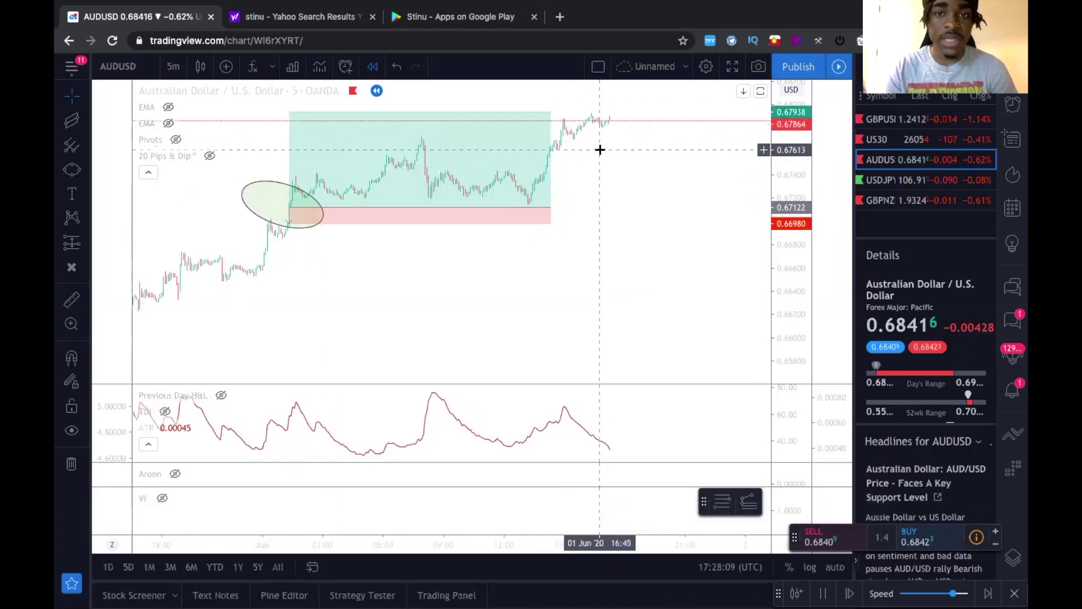
{"action": "left_click", "coordinate": [473, 220]}
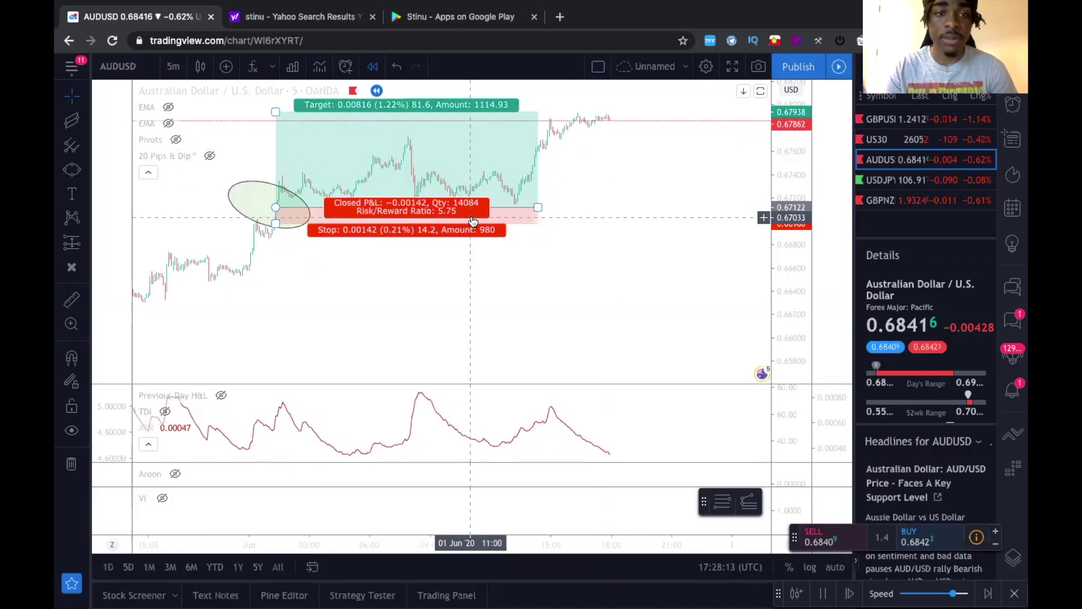
{"action": "left_click", "coordinate": [720, 180]}
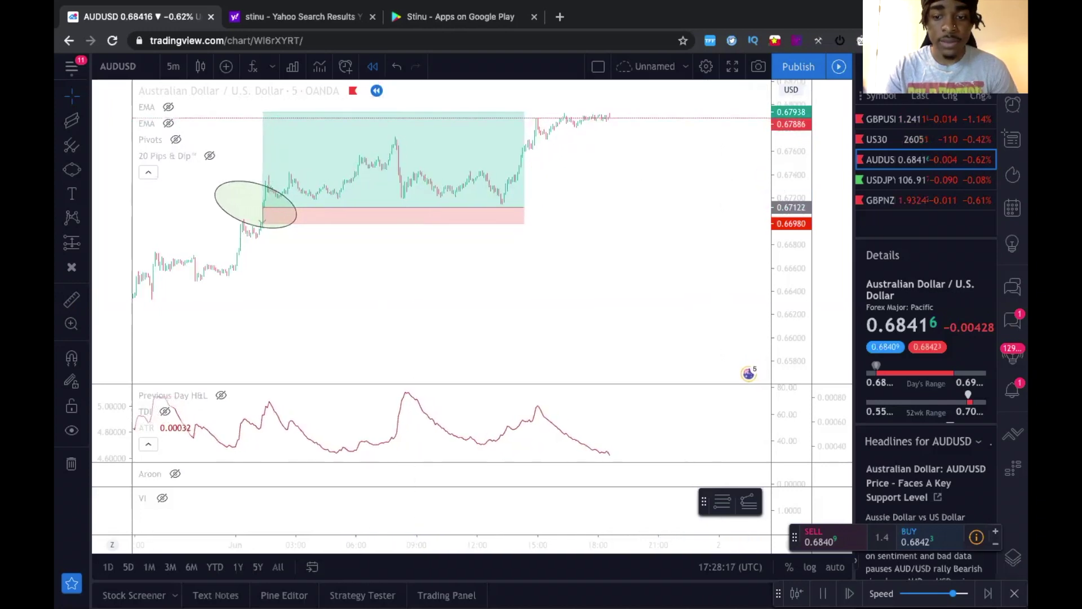
{"action": "left_click", "coordinate": [822, 593]}
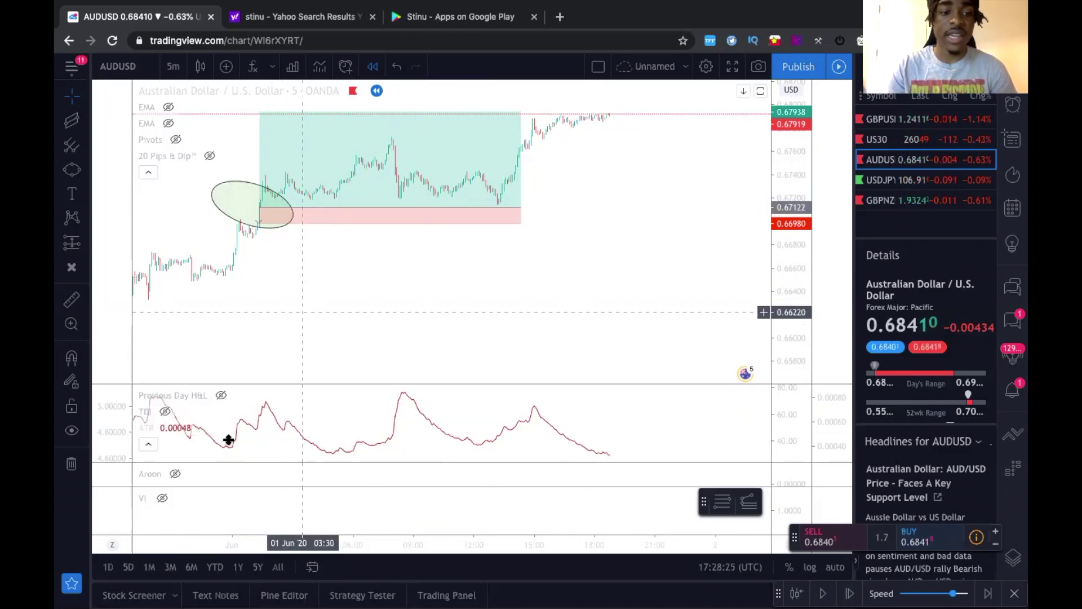
{"action": "left_click_drag", "start_coordinate": [232, 540], "coordinate": [125, 530]}
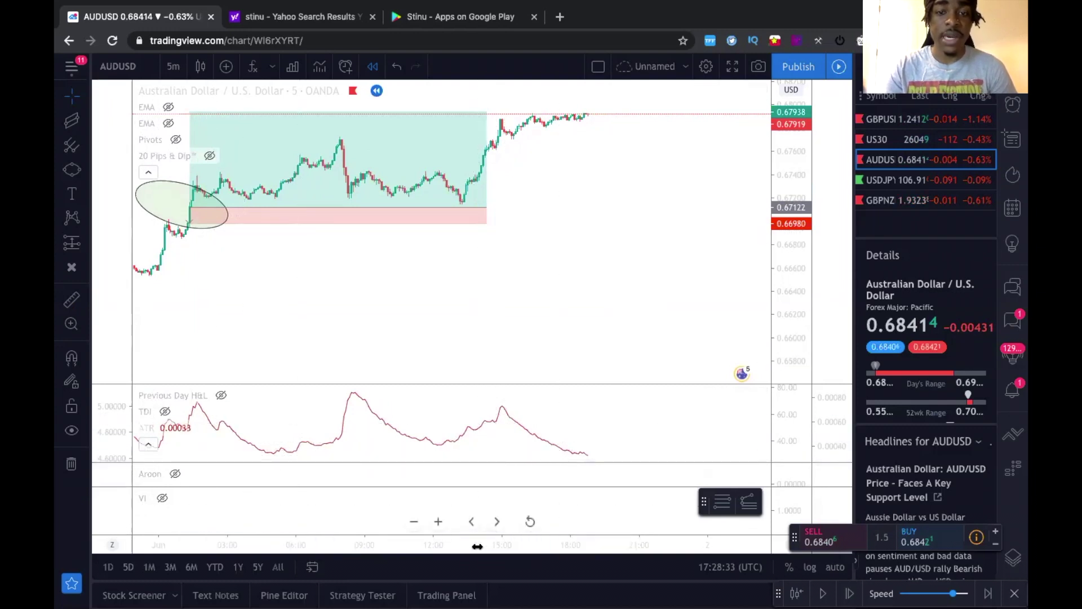
{"action": "left_click_drag", "start_coordinate": [495, 546], "coordinate": [407, 536]}
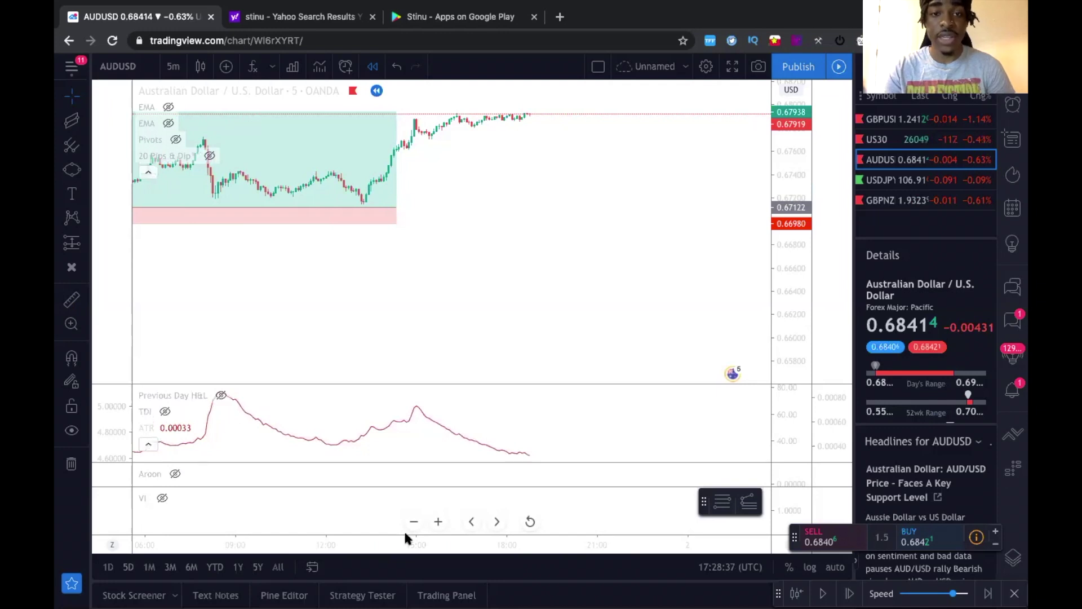
{"action": "left_click_drag", "start_coordinate": [545, 544], "coordinate": [494, 538]}
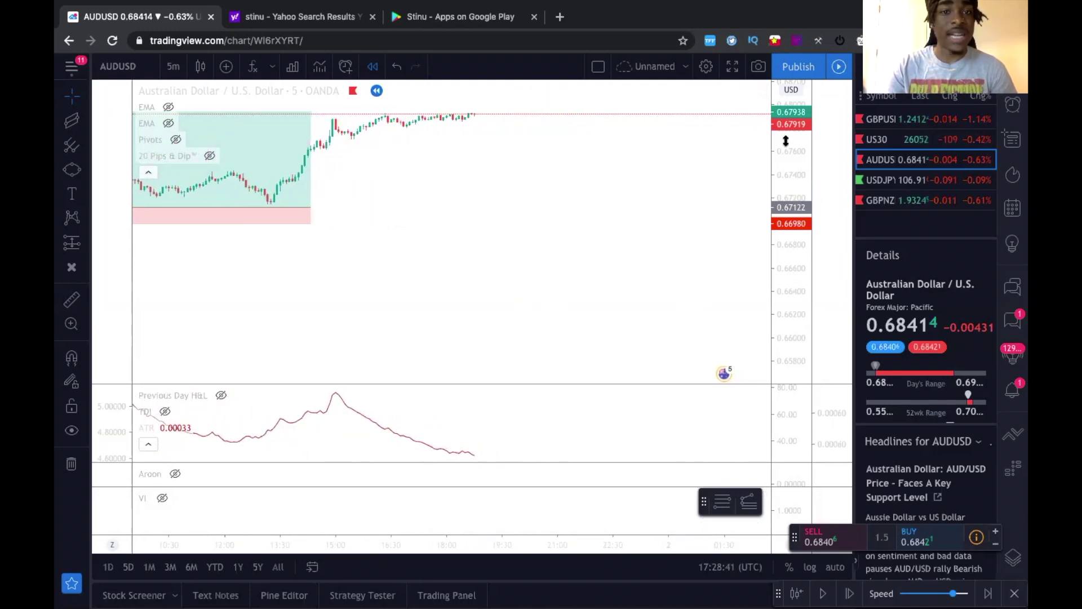
{"action": "left_click_drag", "start_coordinate": [785, 140], "coordinate": [774, 191]}
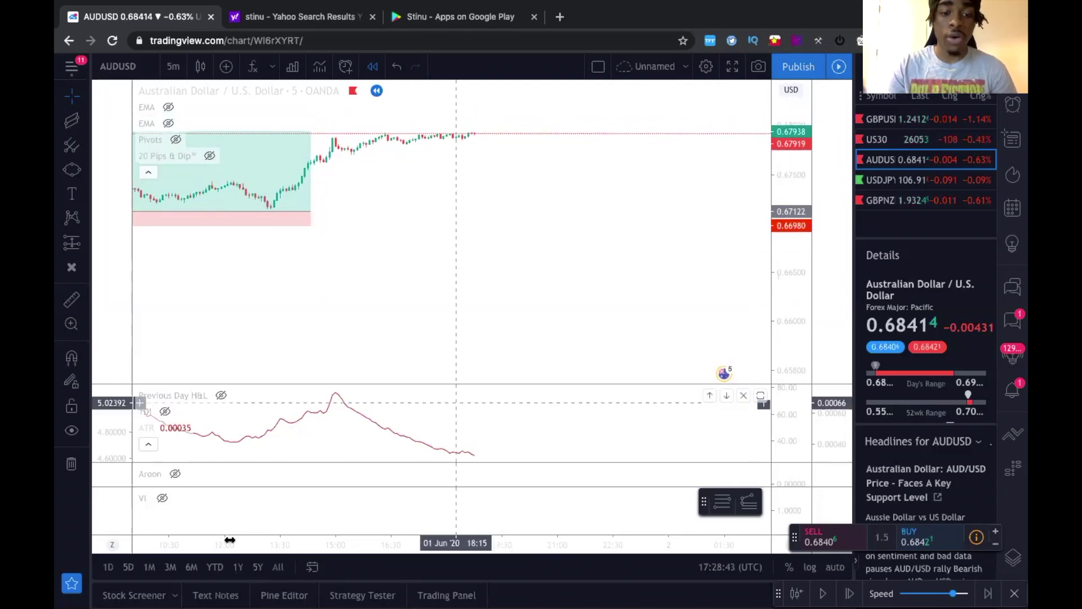
{"action": "left_click_drag", "start_coordinate": [205, 544], "coordinate": [389, 550]}
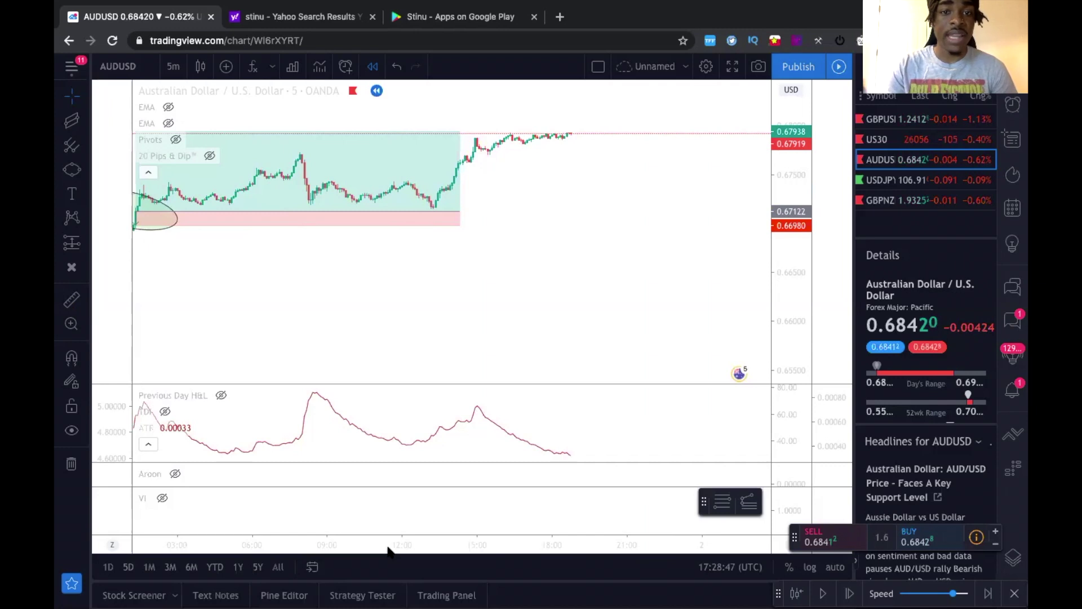
{"action": "left_click_drag", "start_coordinate": [410, 334], "coordinate": [536, 239]}
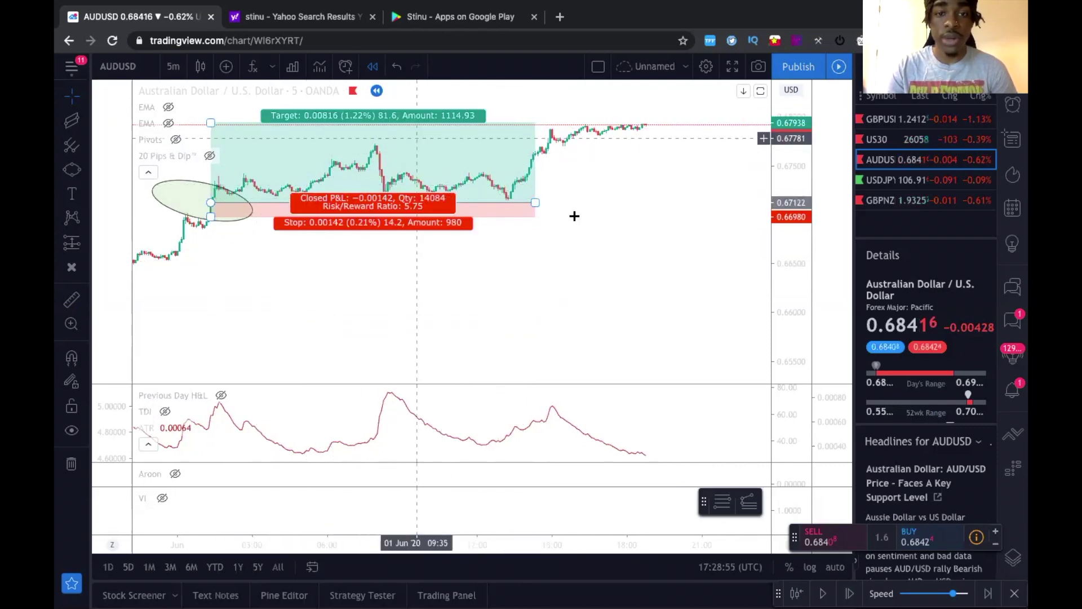
{"action": "left_click_drag", "start_coordinate": [563, 191], "coordinate": [475, 132]}
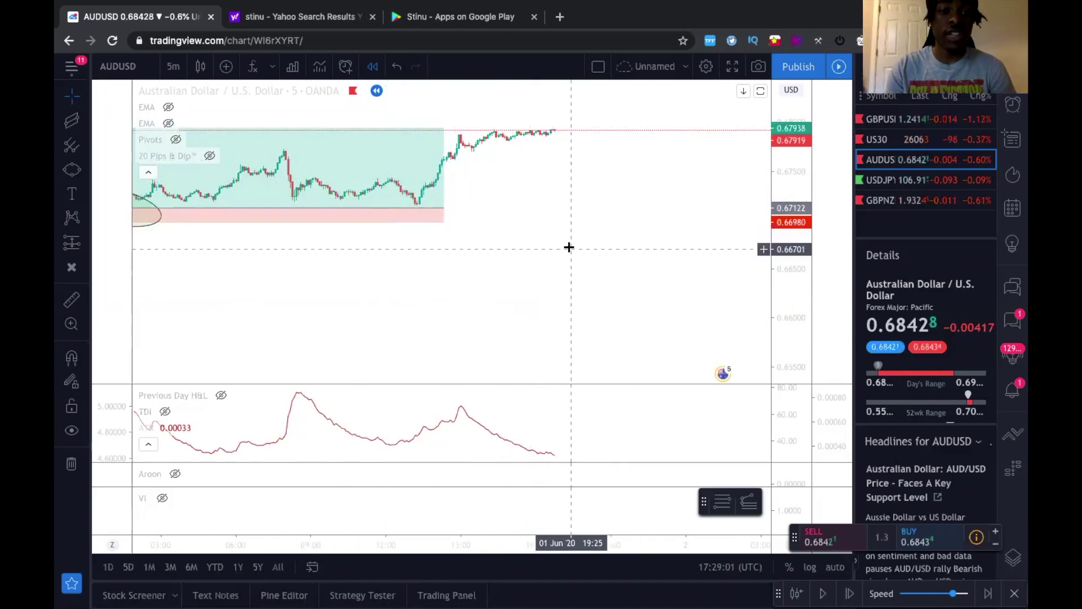
{"action": "left_click_drag", "start_coordinate": [383, 268], "coordinate": [486, 268]}
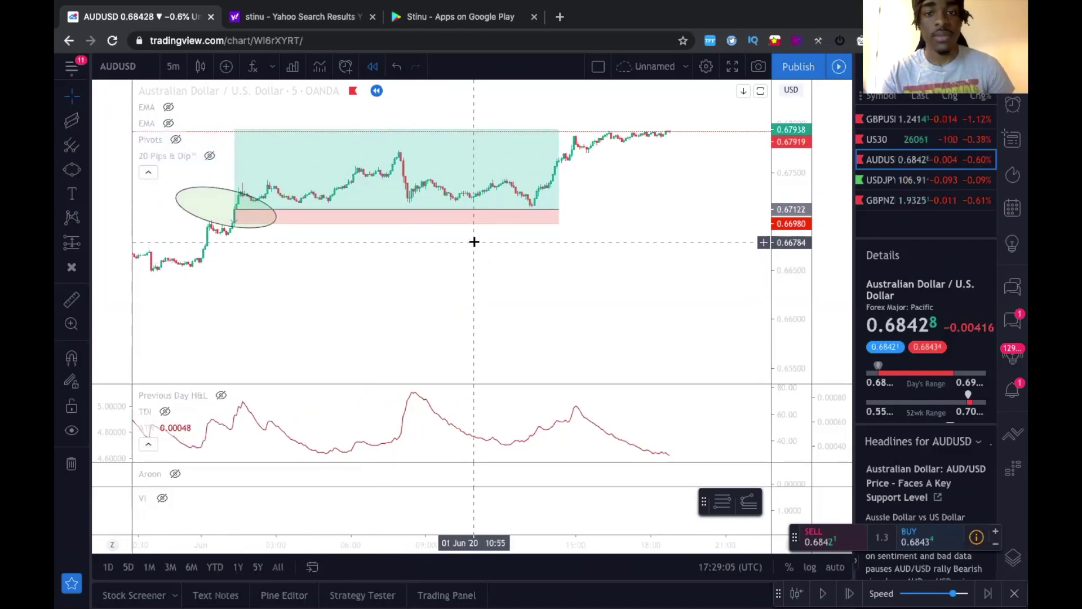
{"action": "left_click_drag", "start_coordinate": [547, 296], "coordinate": [489, 298]}
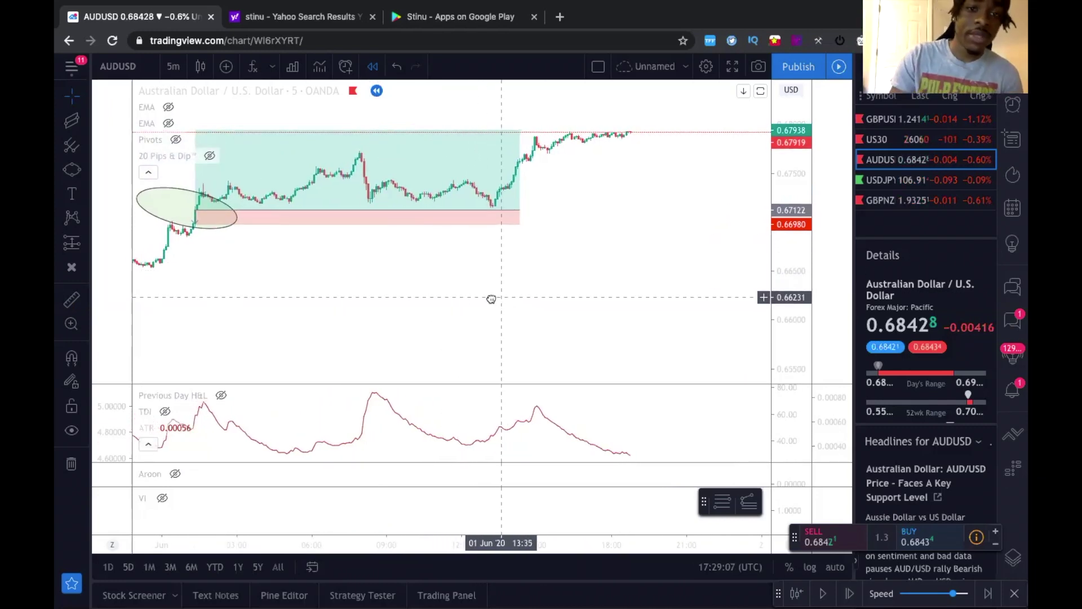